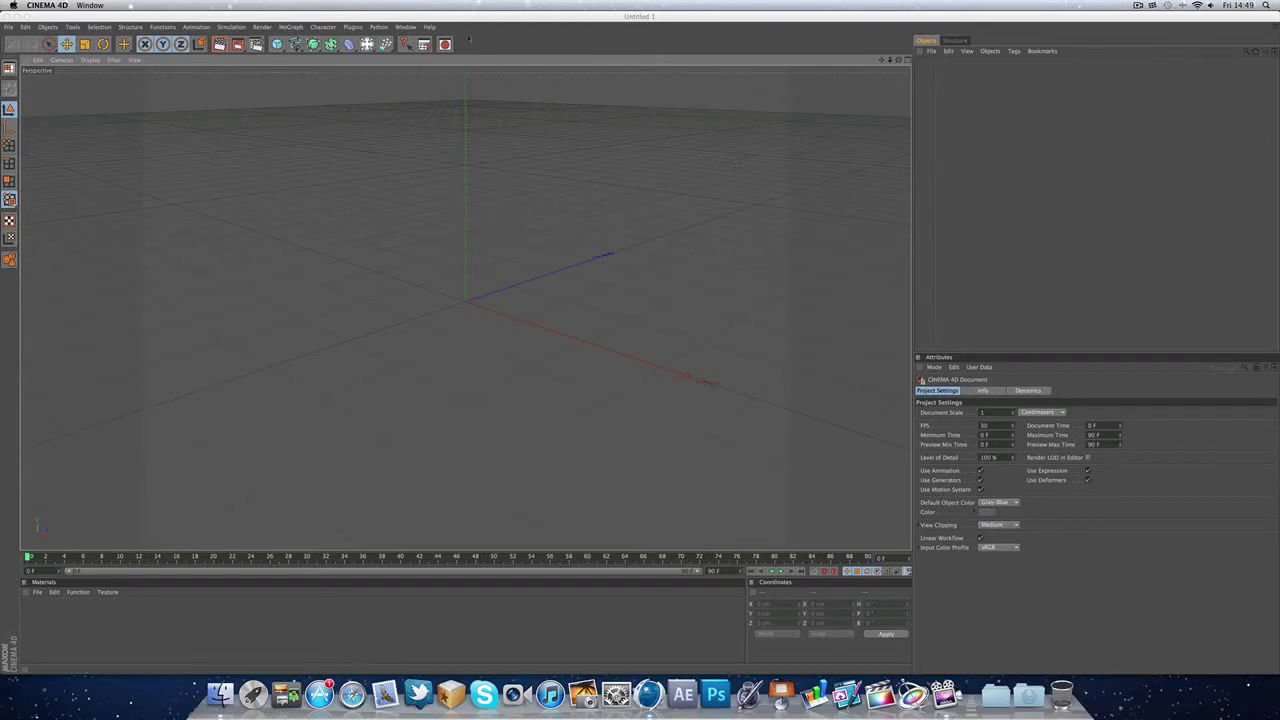
Step: Add a Plane object and set its width and height to 5000 cm
left_click(277, 44)
left_click(366, 71)
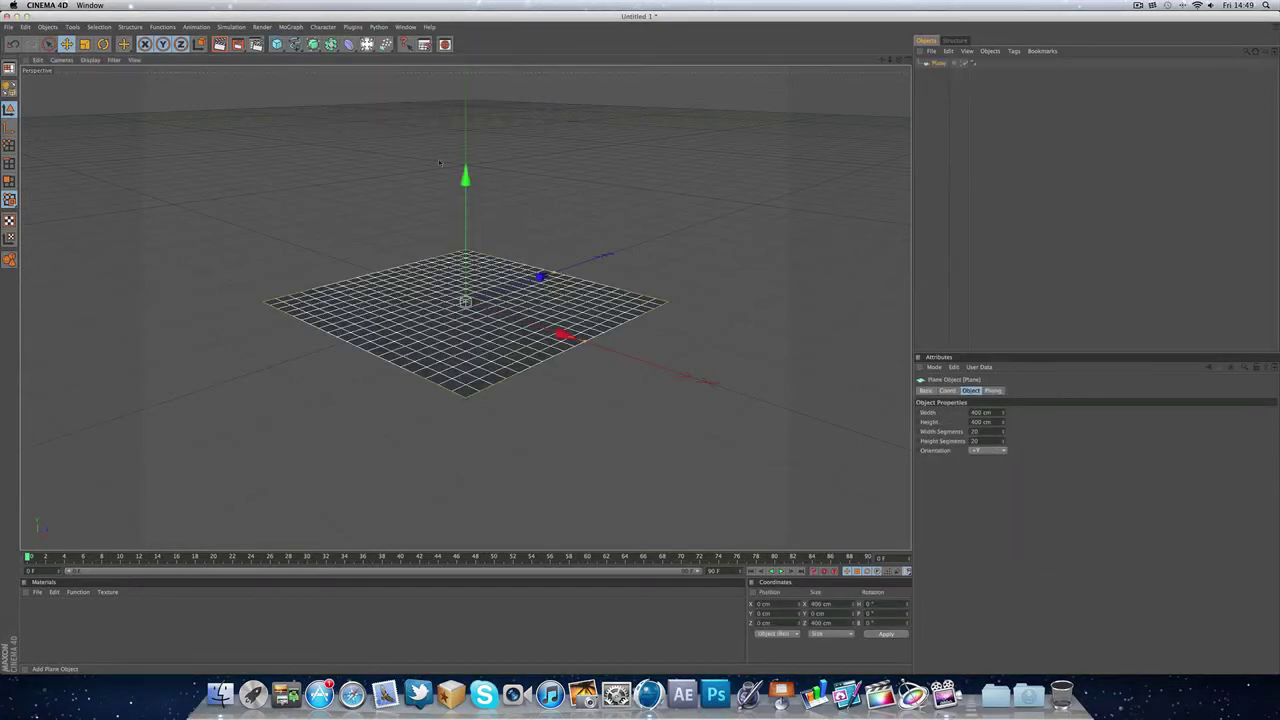
double_click(976, 413)
type("5000")
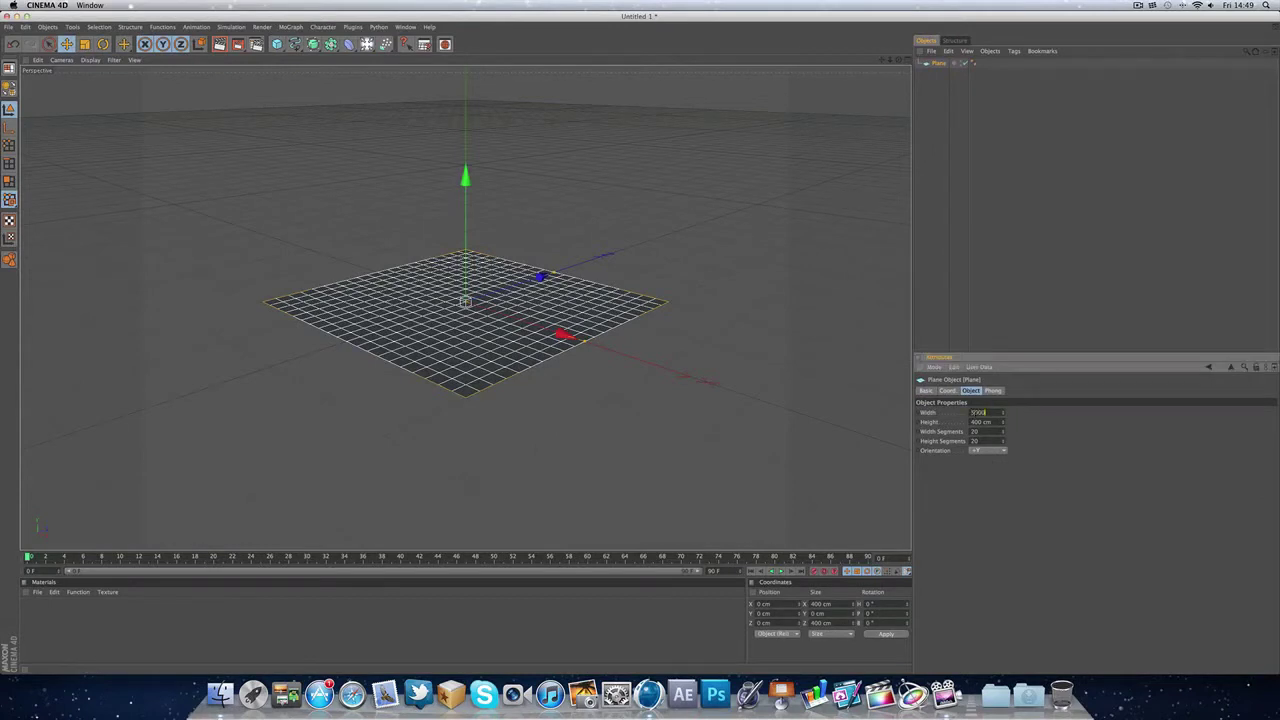
key("Return")
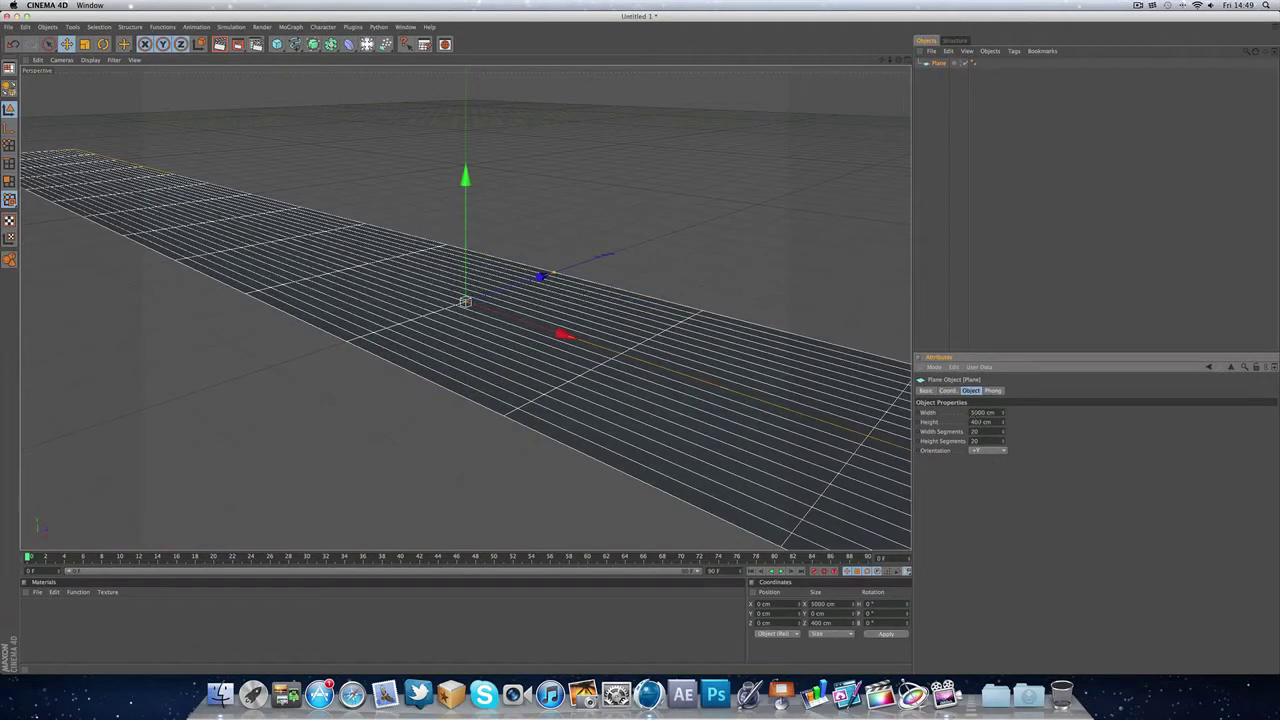
left_click(977, 421)
type("5000")
key("Return")
Step: Set the plane's width segments and height segments to 1
left_click_drag(984, 431, 971, 438)
type("1")
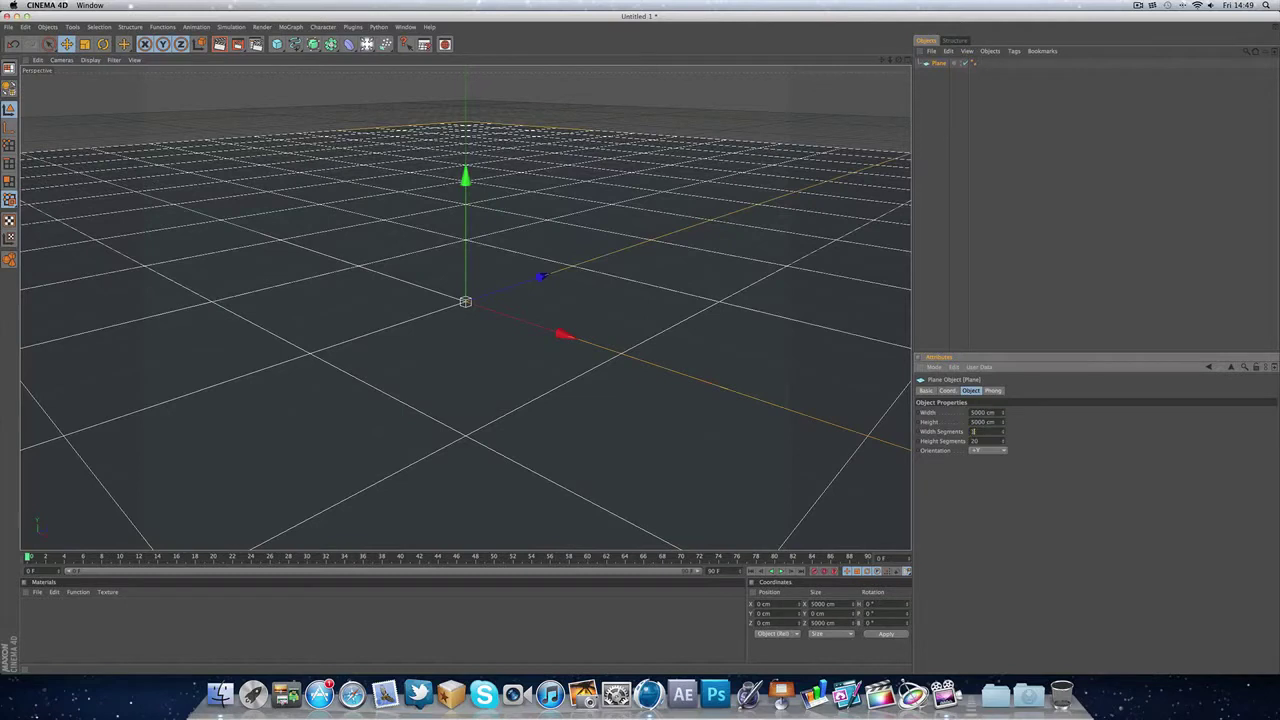
key("Tab")
type("1")
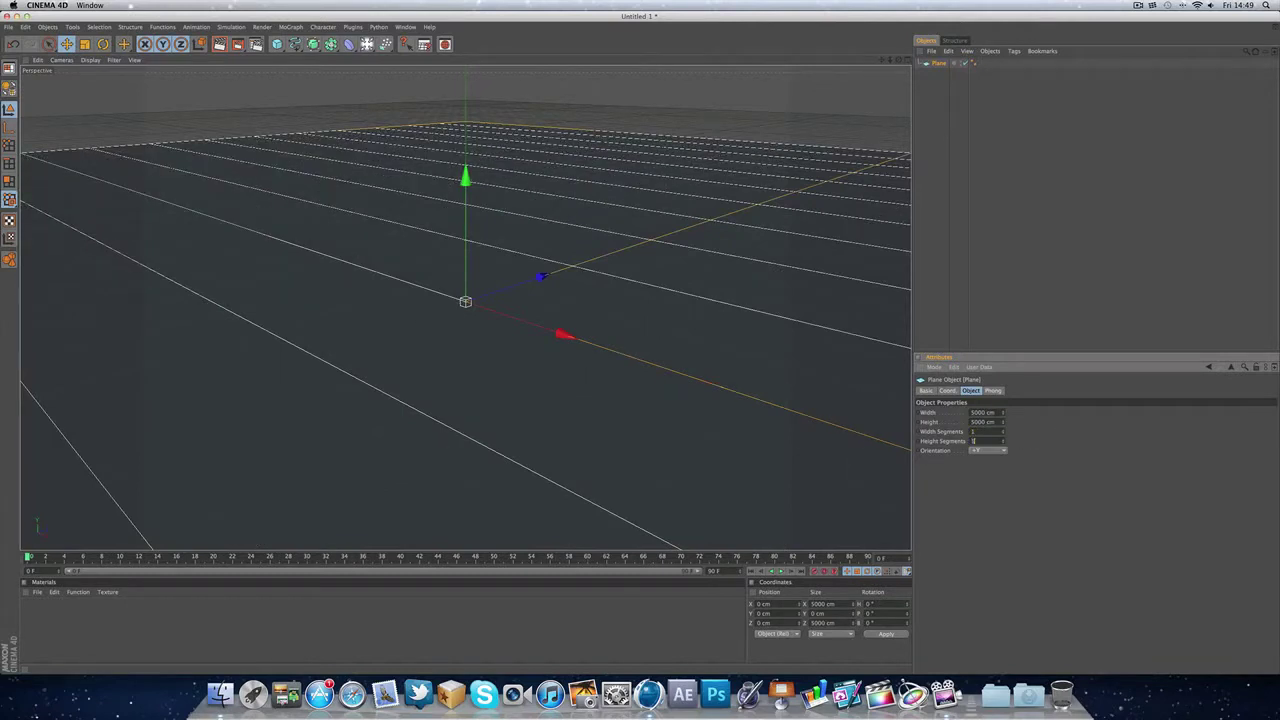
type("1")
key("Return")
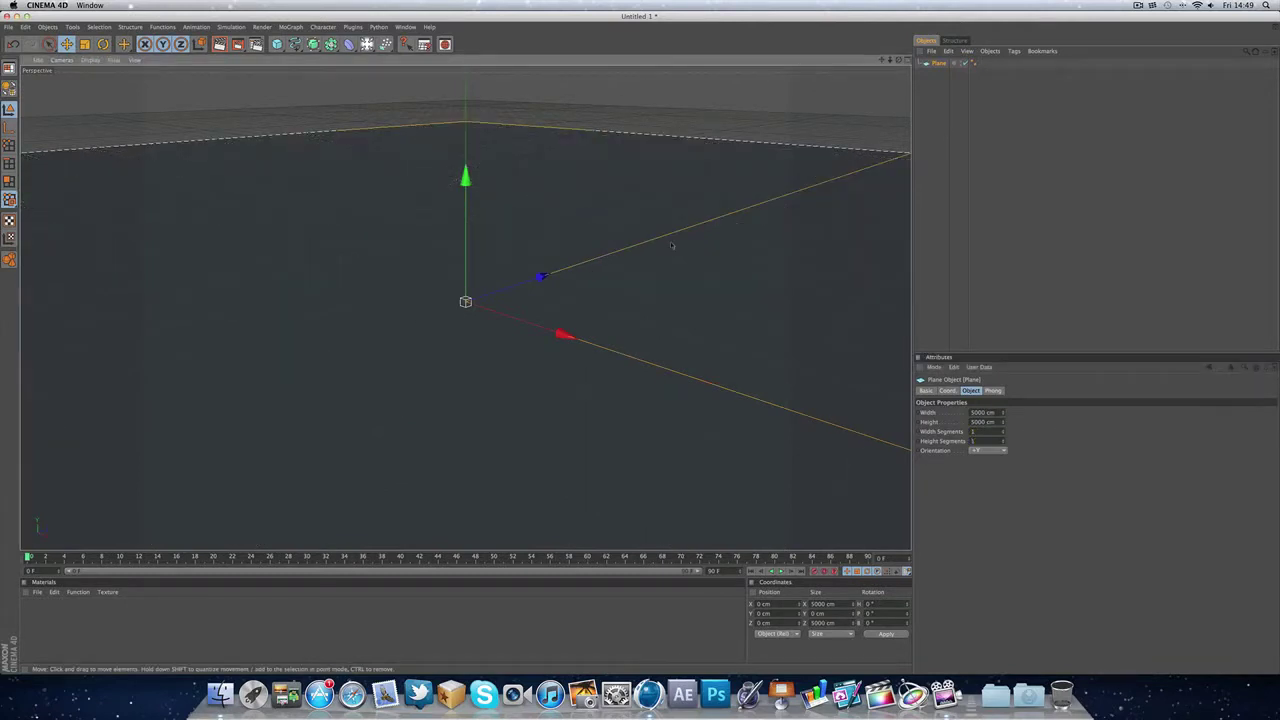
Step: Duplicate the floor plane, rotate the copy's pitch to 90°, and move it back to about 2490 cm on Z as a wall
key("super+c")
key("super+v")
key("r")
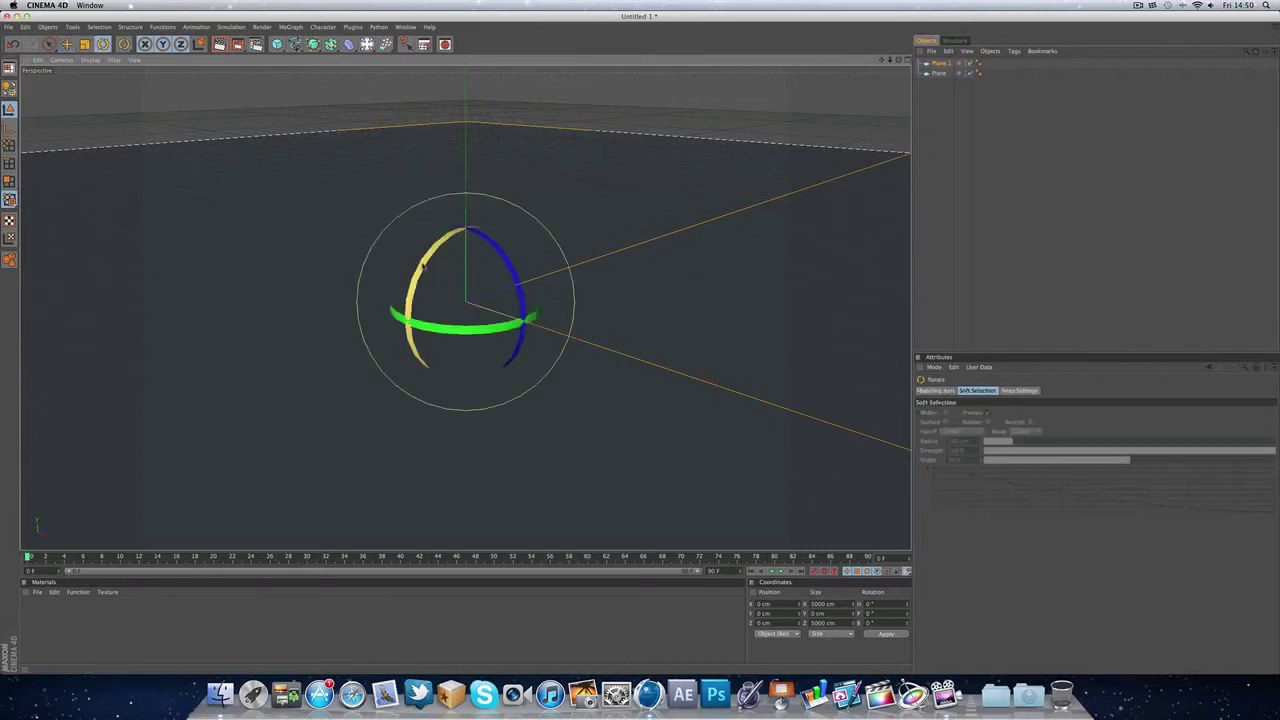
left_click_drag(425, 272, 428, 372)
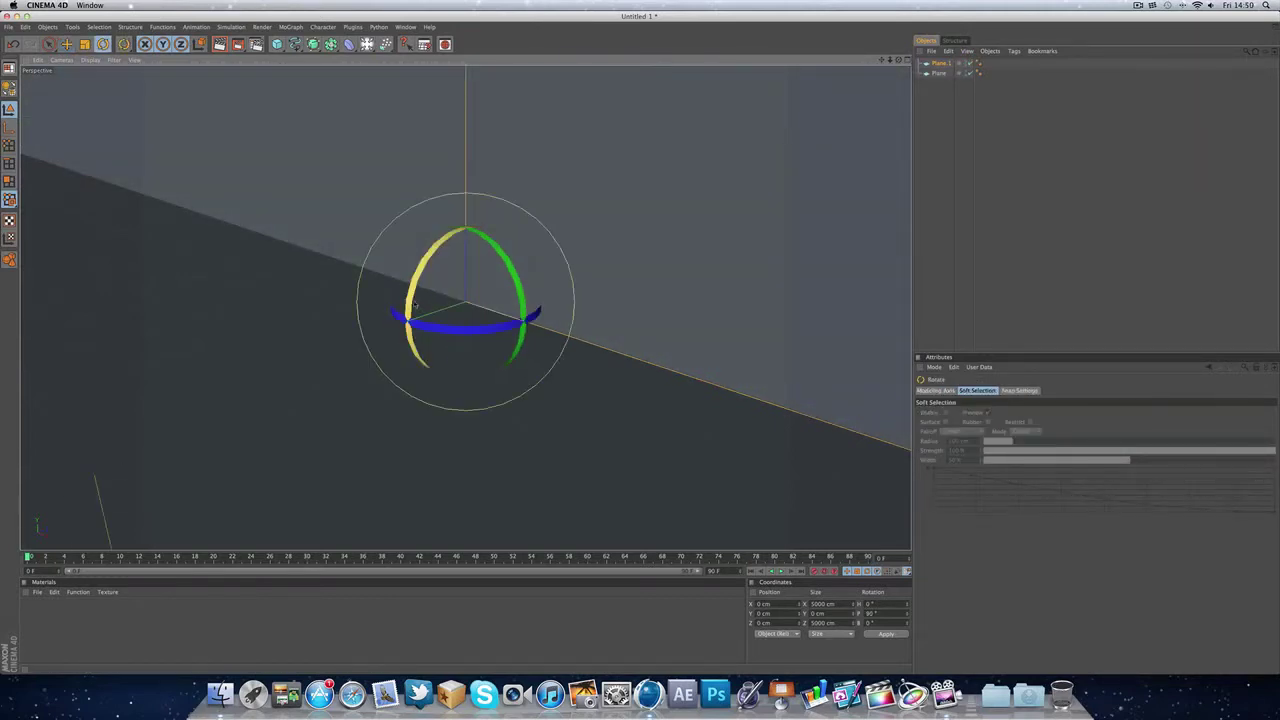
key("e")
left_click_drag(372, 336, 879, 163)
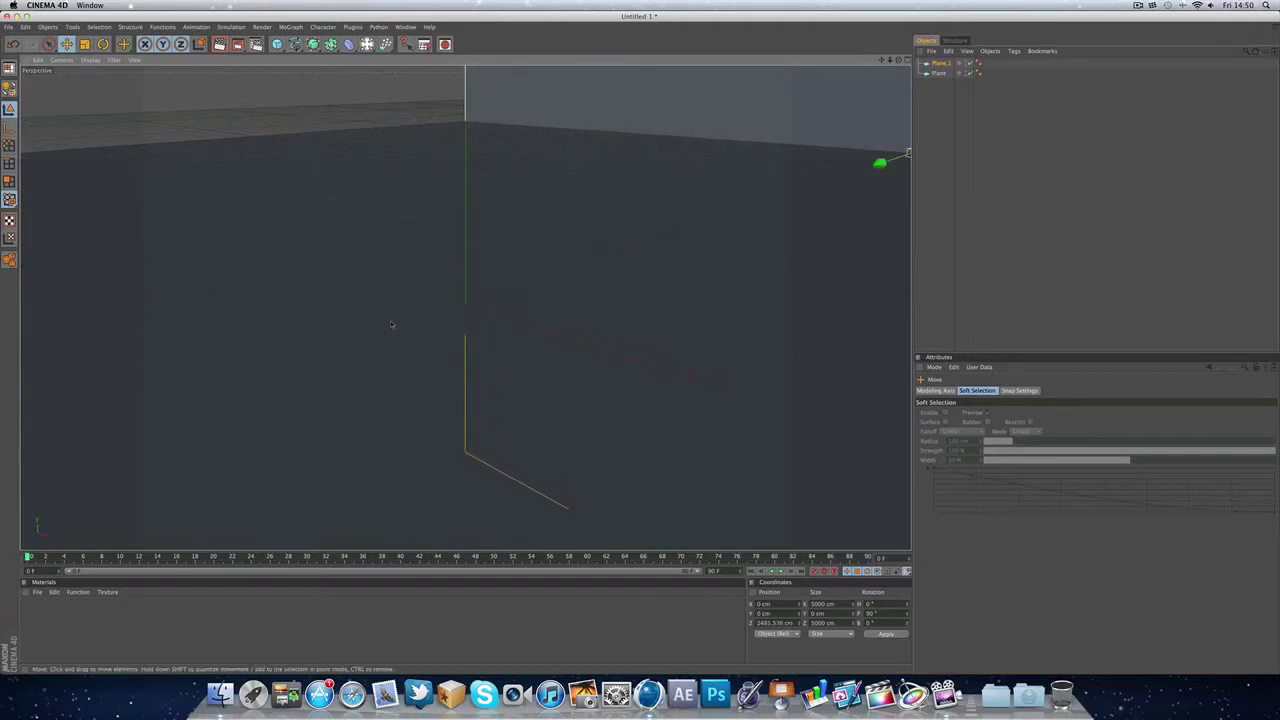
Step: Add a Sky object to the scene
left_click_drag(899, 60, 797, 62)
scroll(870, 90, "down", 10)
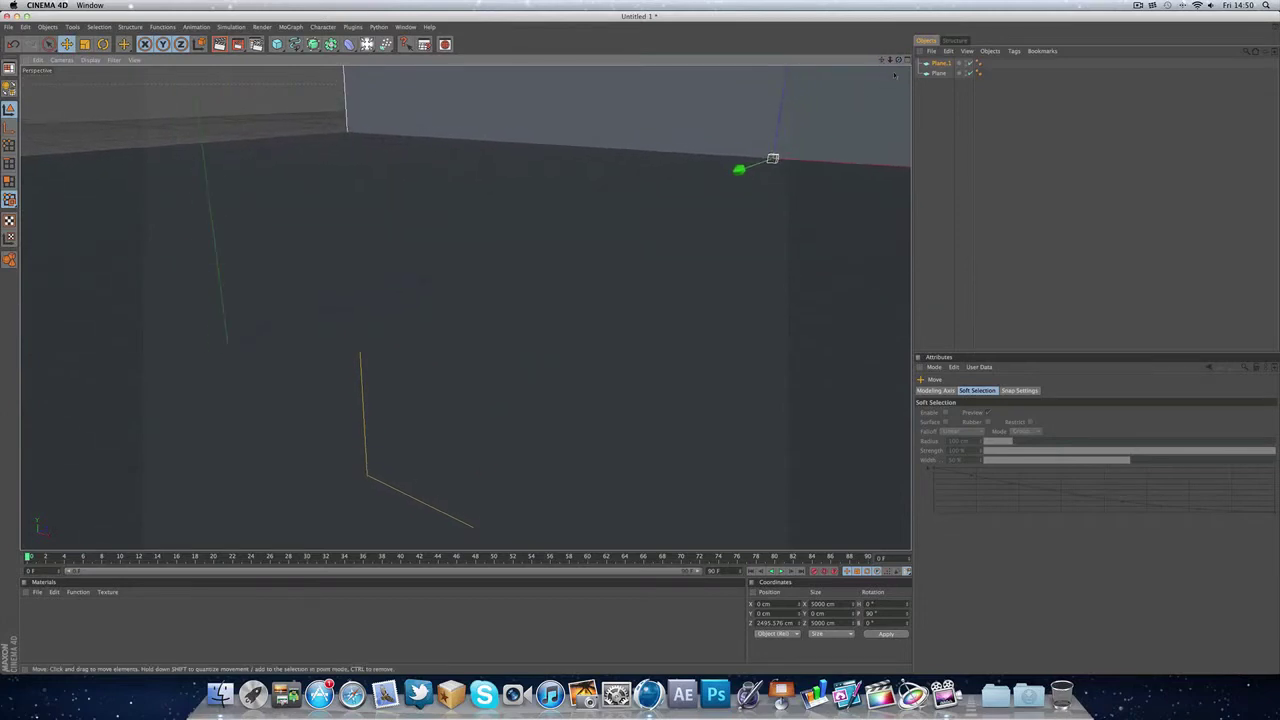
scroll(869, 90, "up", 5)
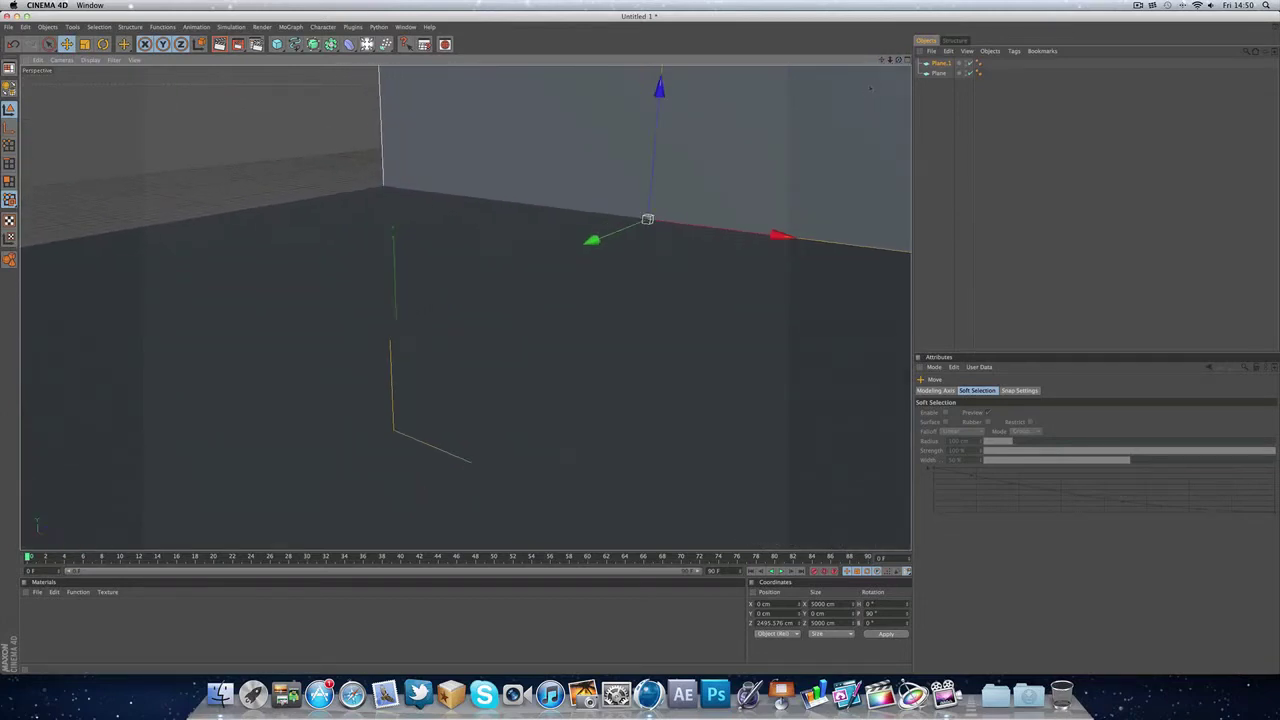
mouse_move(898, 62)
left_mouse_down()
mouse_move(910, 63)
mouse_move(842, 61)
mouse_move(876, 60)
left_mouse_up()
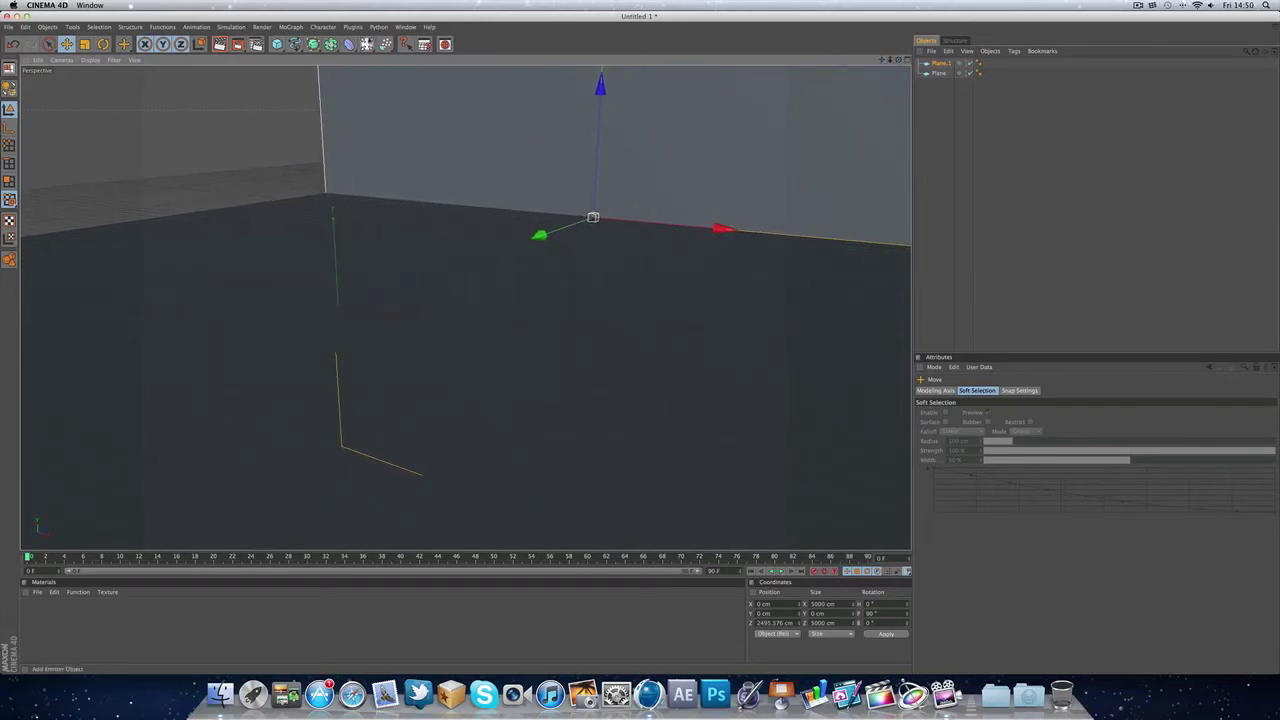
left_click(366, 44)
left_click(404, 143)
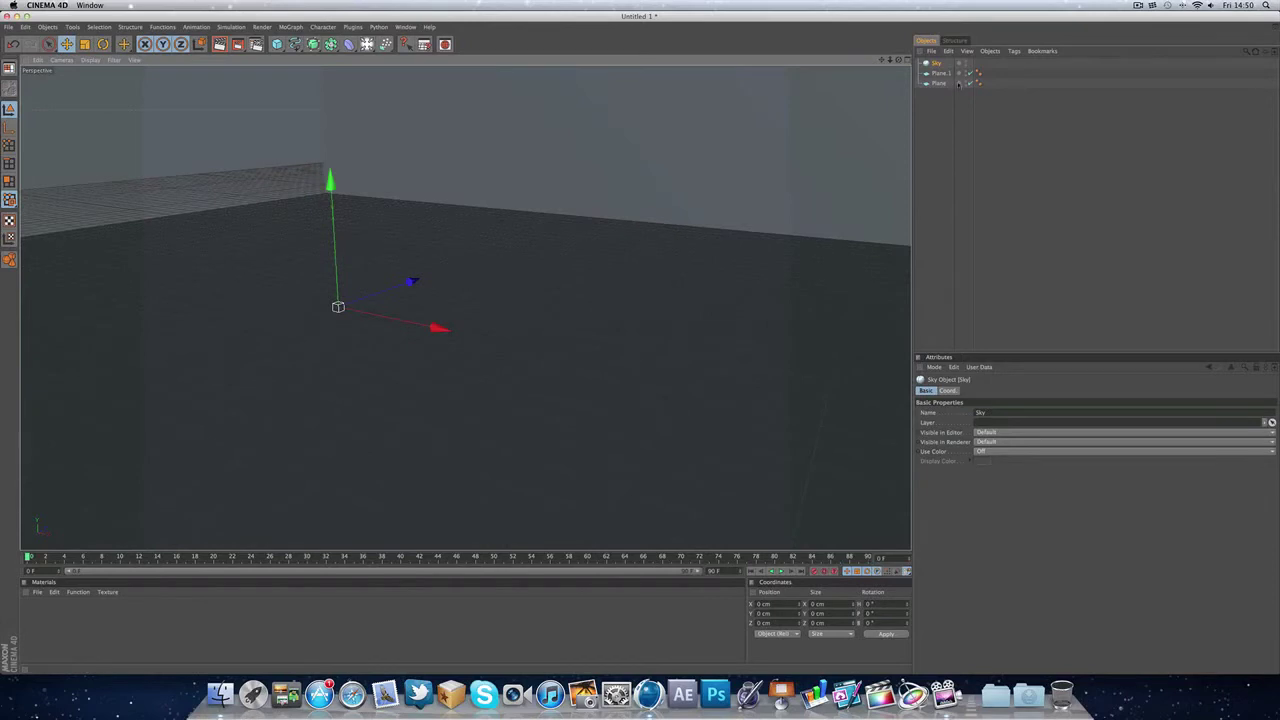
Step: Give the sky a Compositing tag and turn off Seen by Camera
right_click(936, 64)
mouse_move(1040, 68)
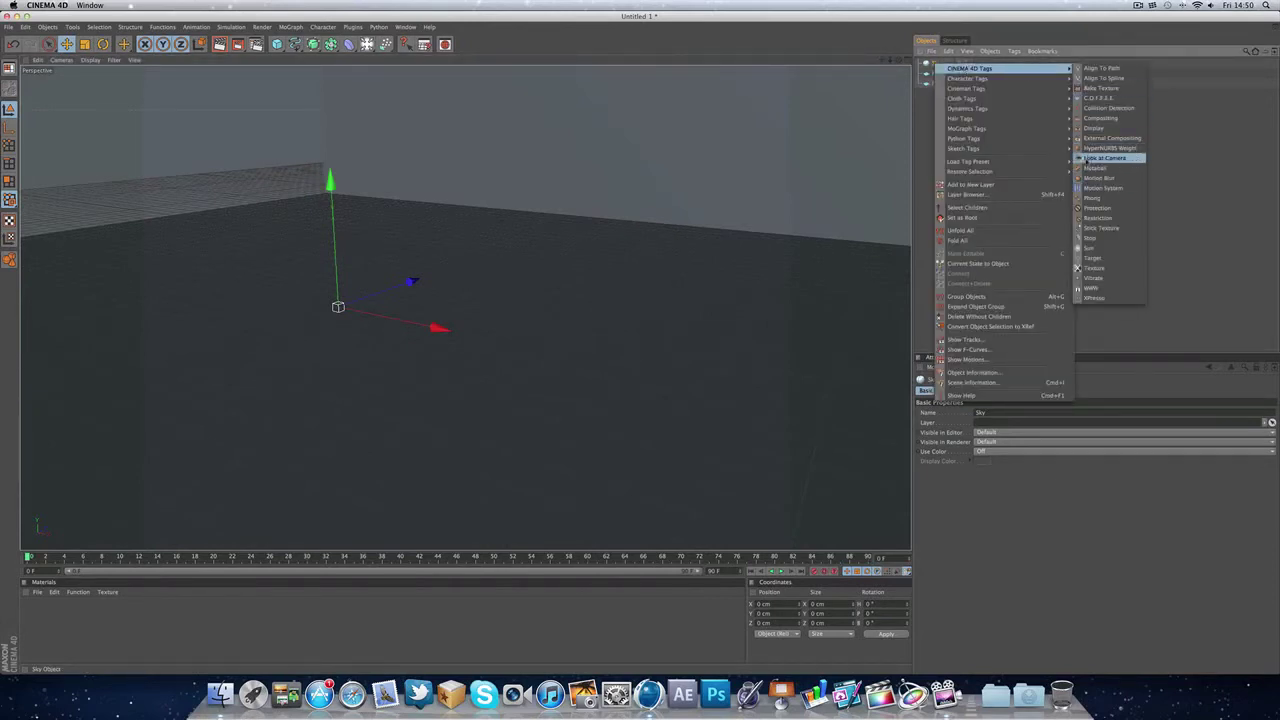
left_click(1100, 118)
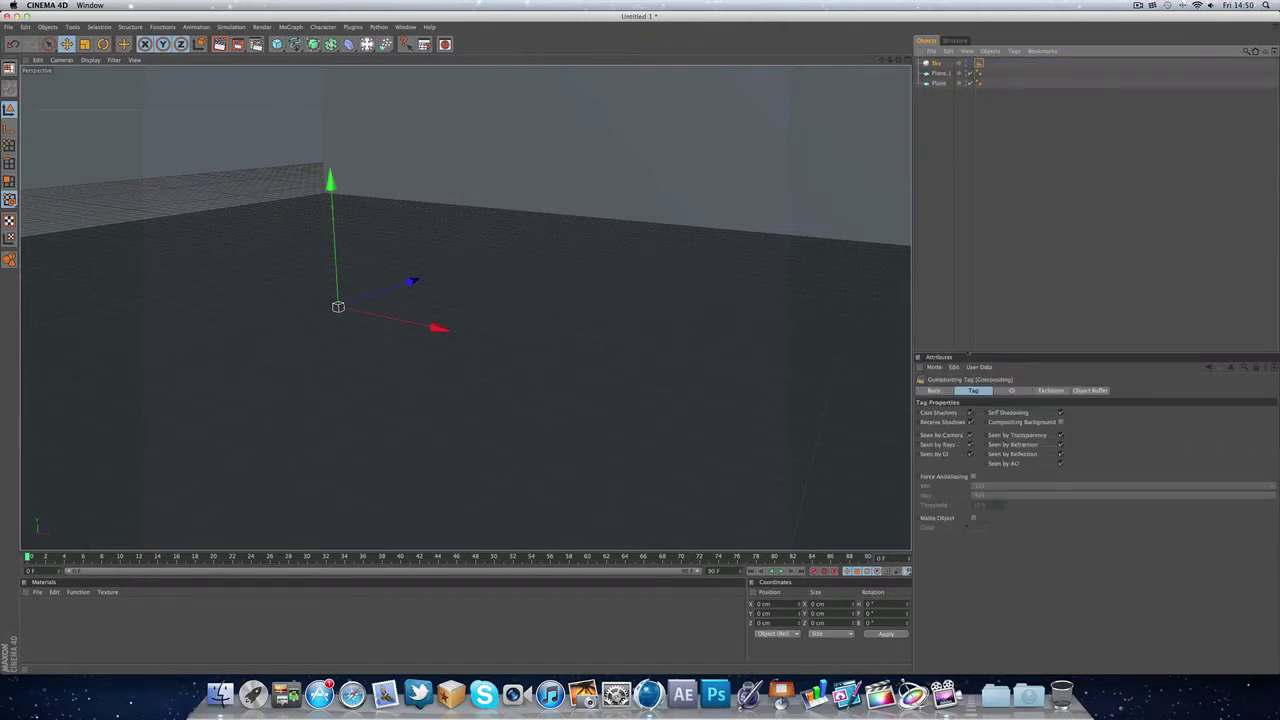
left_click(970, 436)
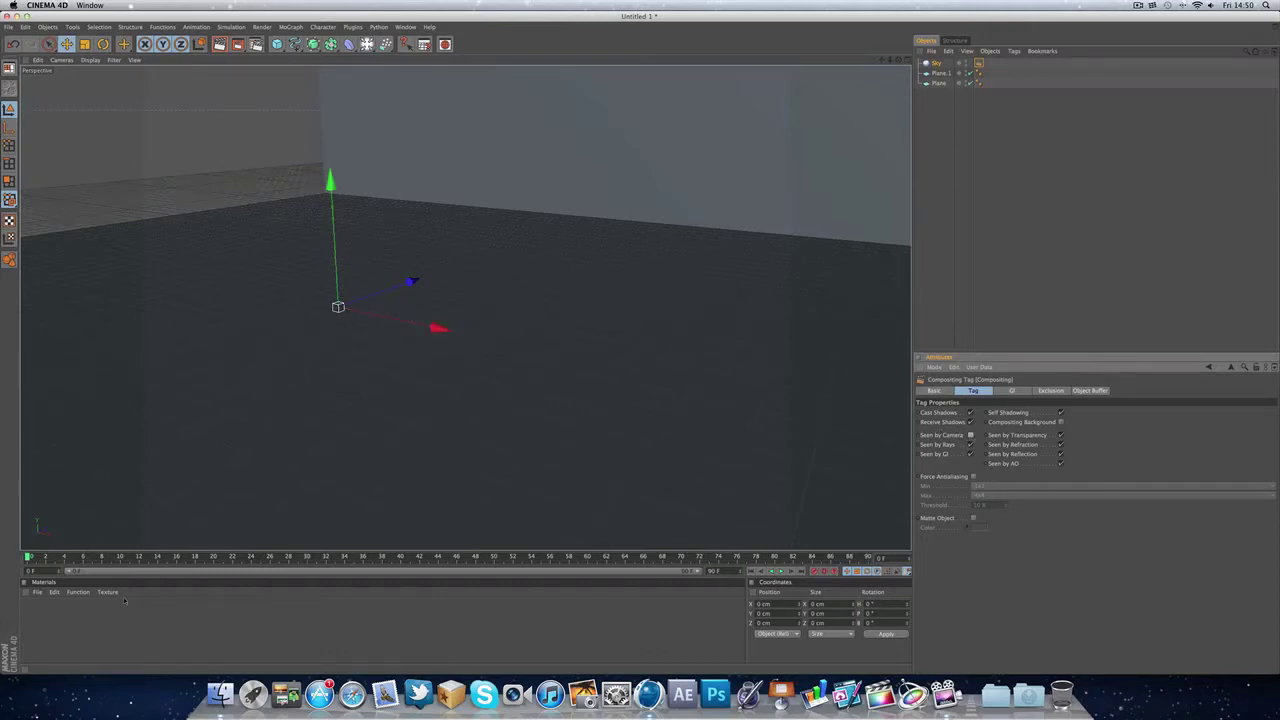
Step: Create a new material and set its color to light grey, RGB 205, 205, 205
double_click(290, 624)
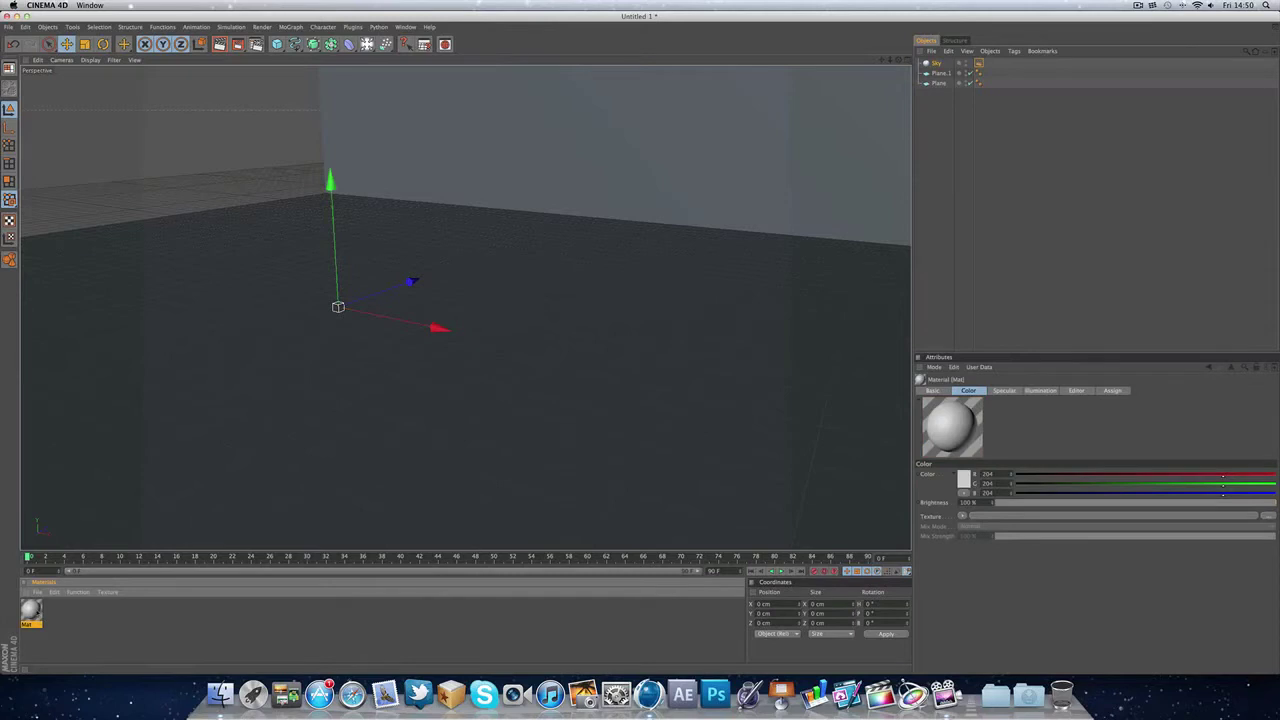
double_click(38, 612)
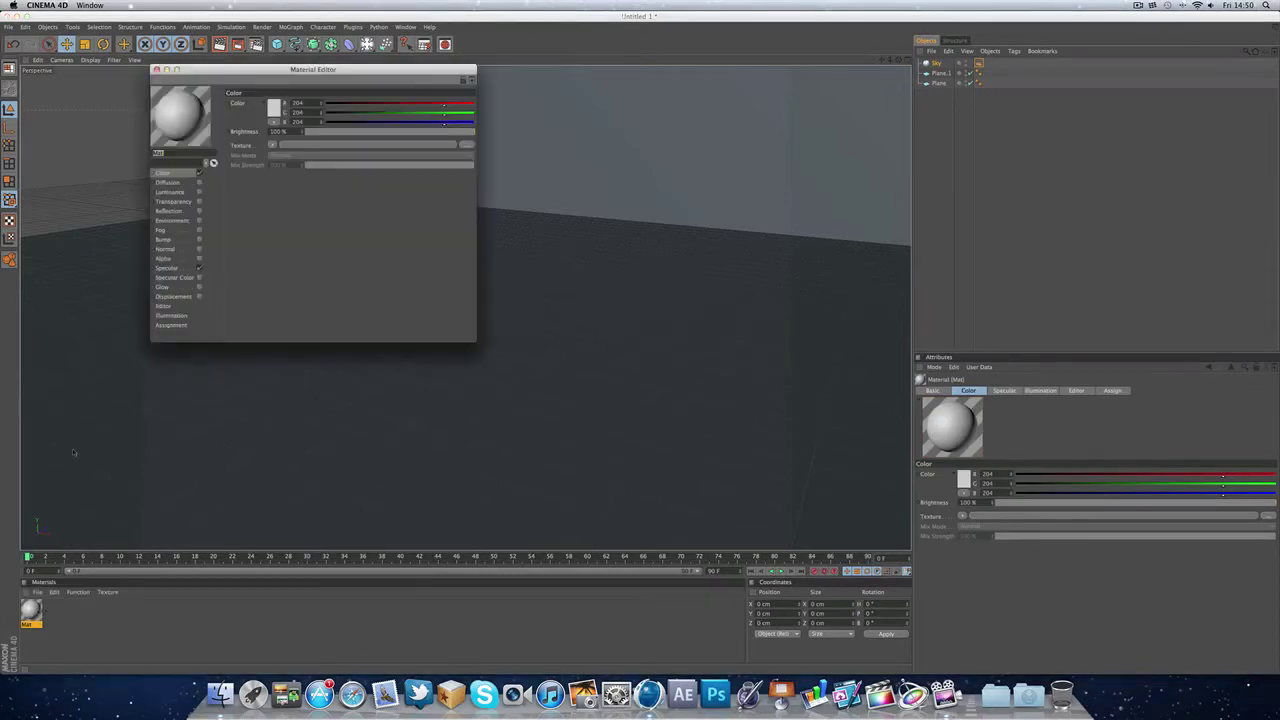
left_click_drag(200, 70, 240, 107)
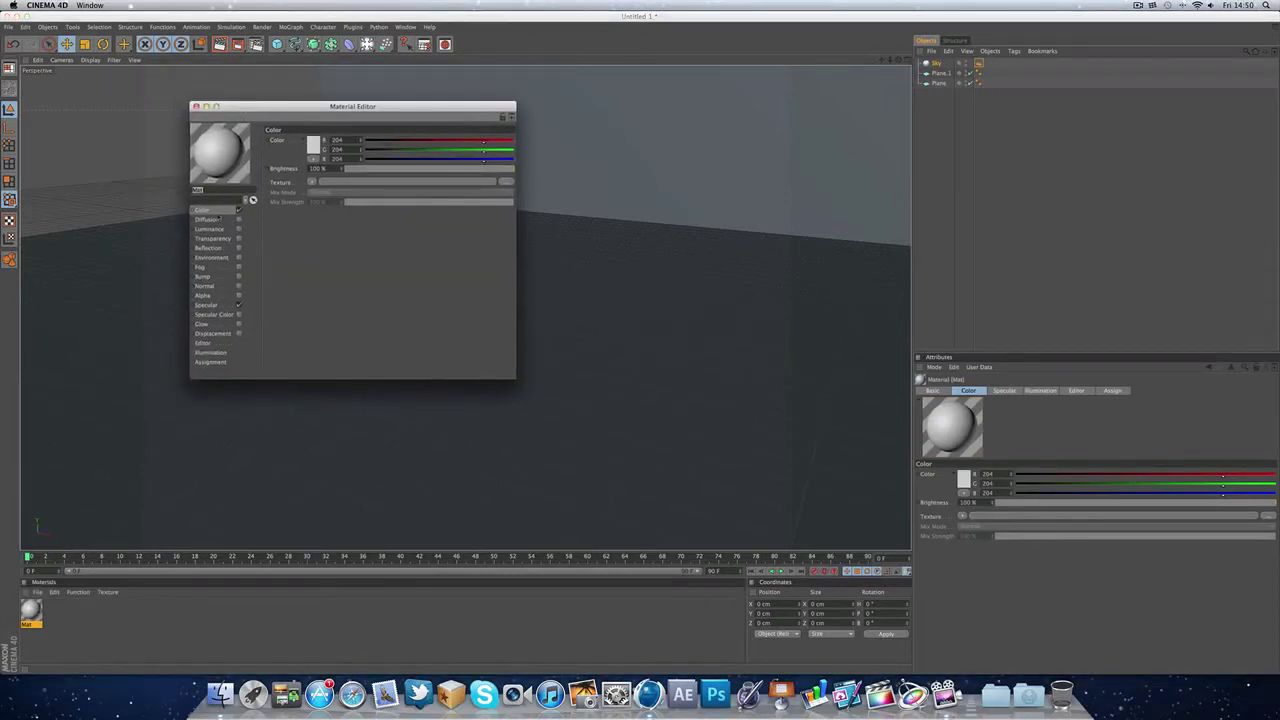
left_click(230, 213)
left_click(313, 145)
left_click_drag(261, 127, 259, 123)
left_click(332, 185)
Step: Enable the material's reflection with 5% brightness and add some reflection blurriness
left_click(238, 248)
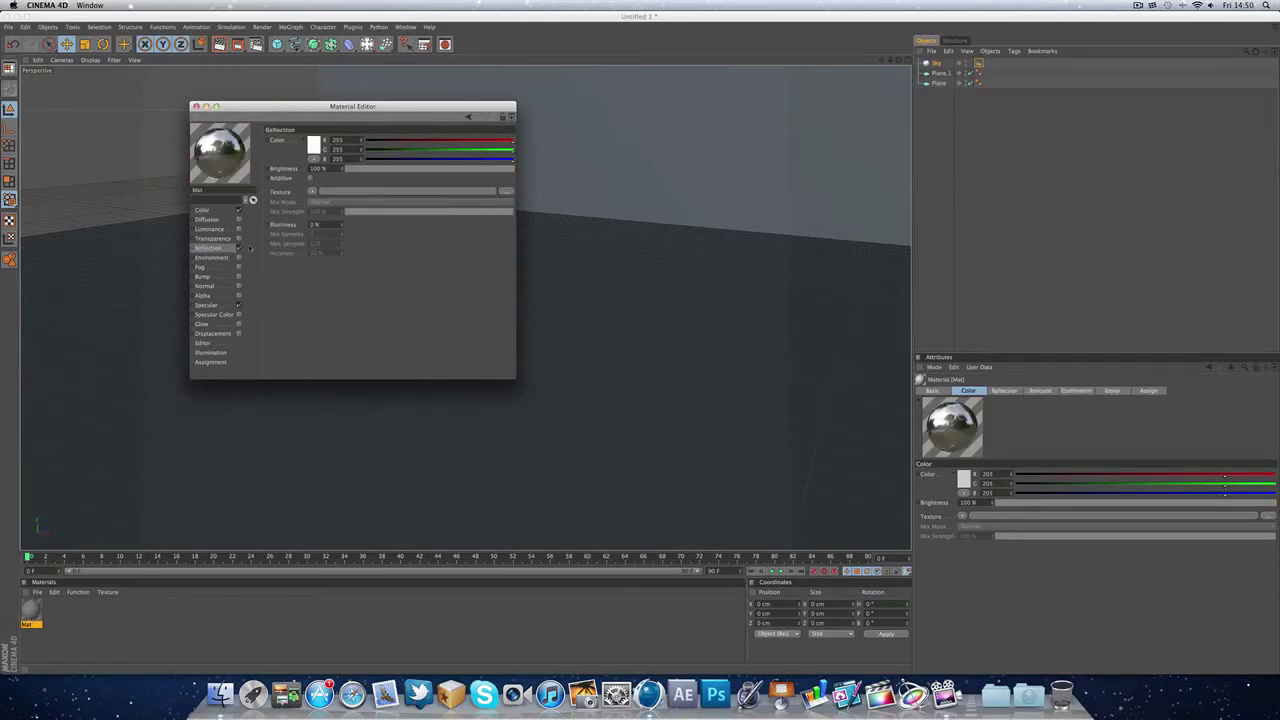
left_click(357, 169)
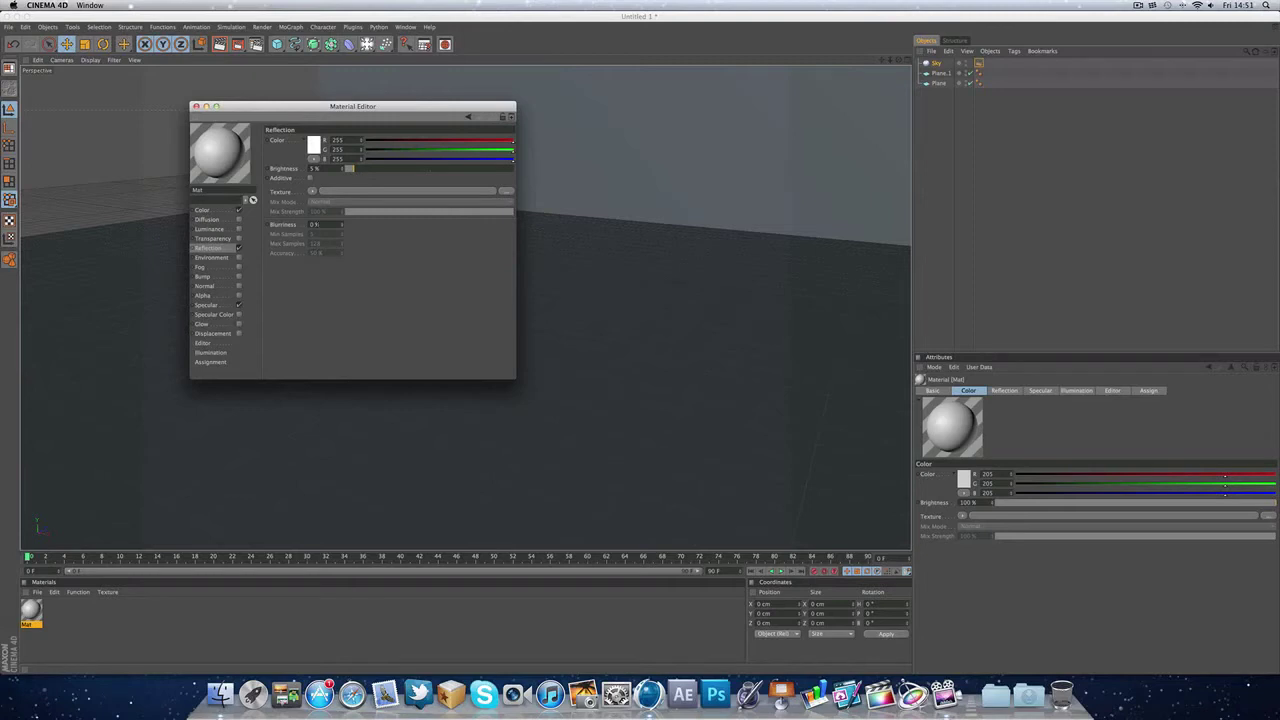
left_click_drag(316, 225, 296, 227)
key("Return")
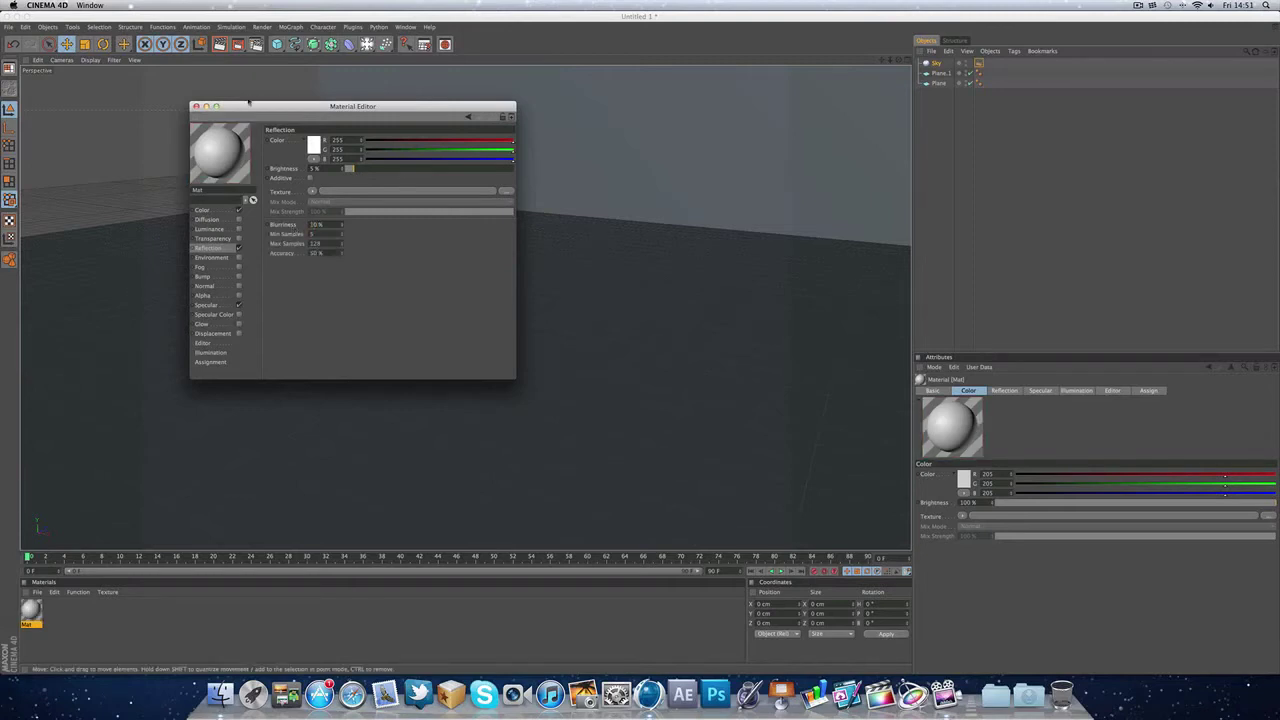
left_click(196, 106)
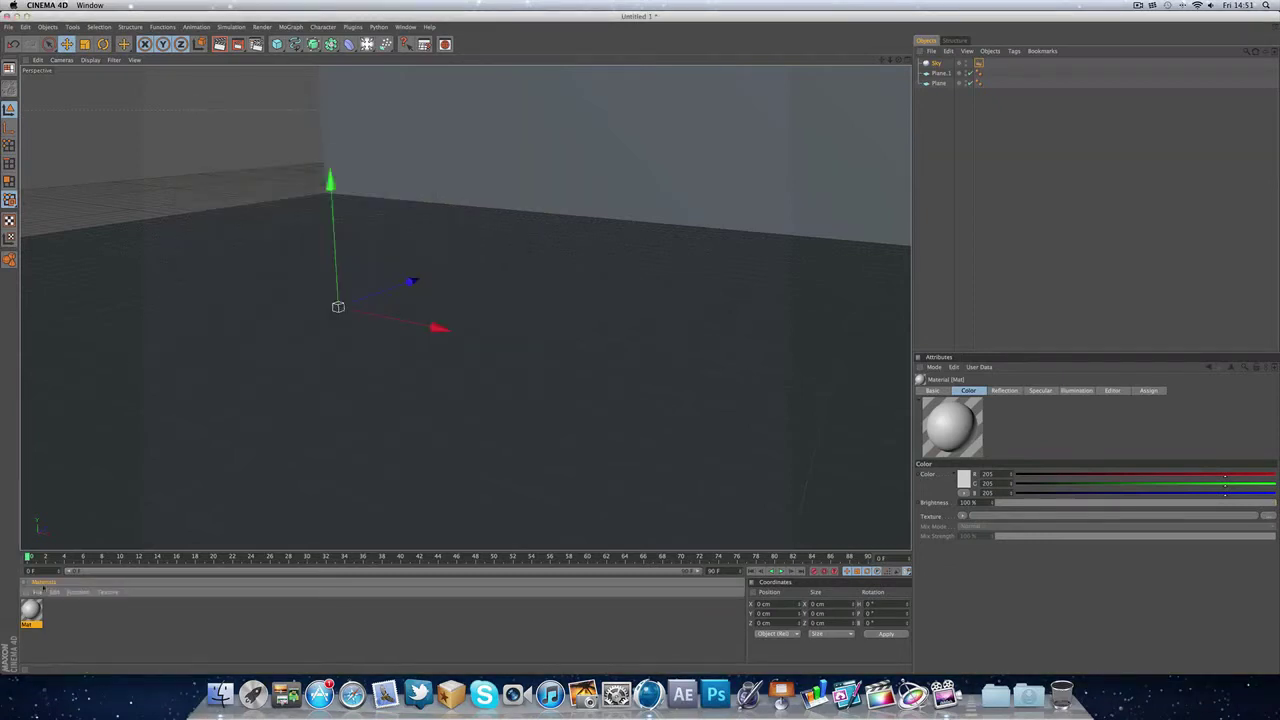
Step: Apply the grey reflective material to both the floor plane and the wall plane
left_click_drag(31, 610, 271, 400)
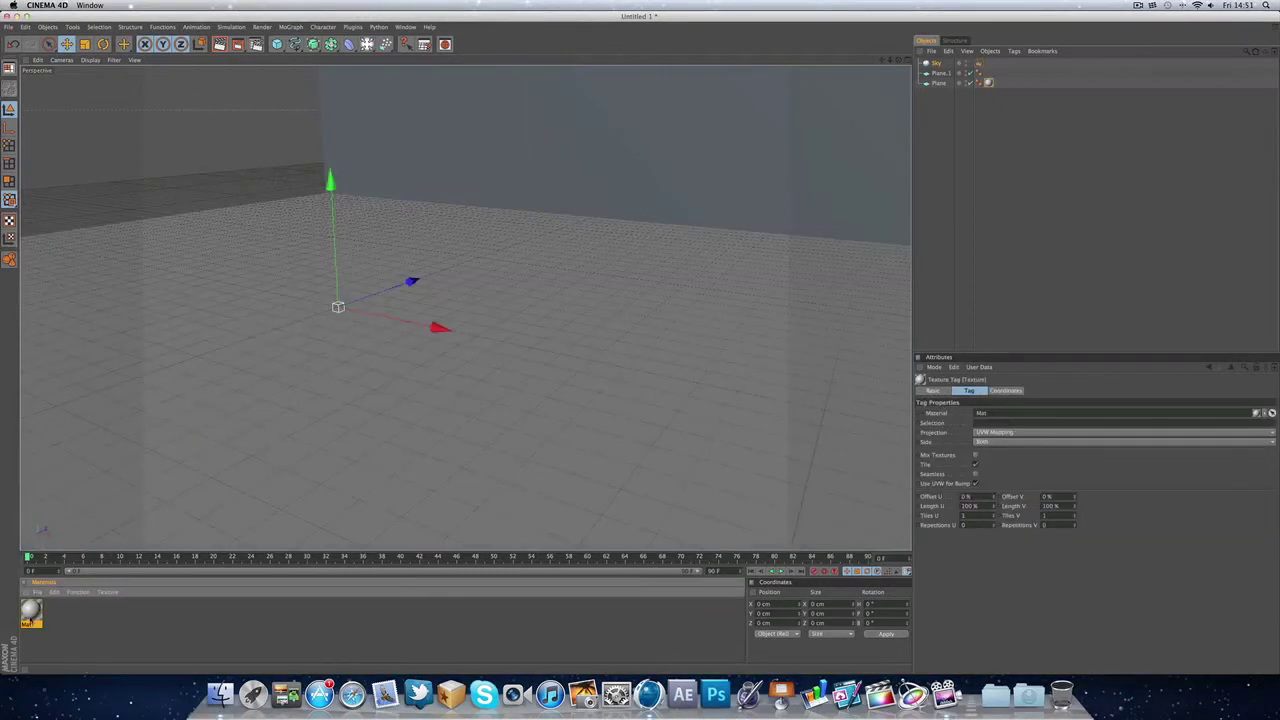
left_click_drag(30, 619, 647, 110)
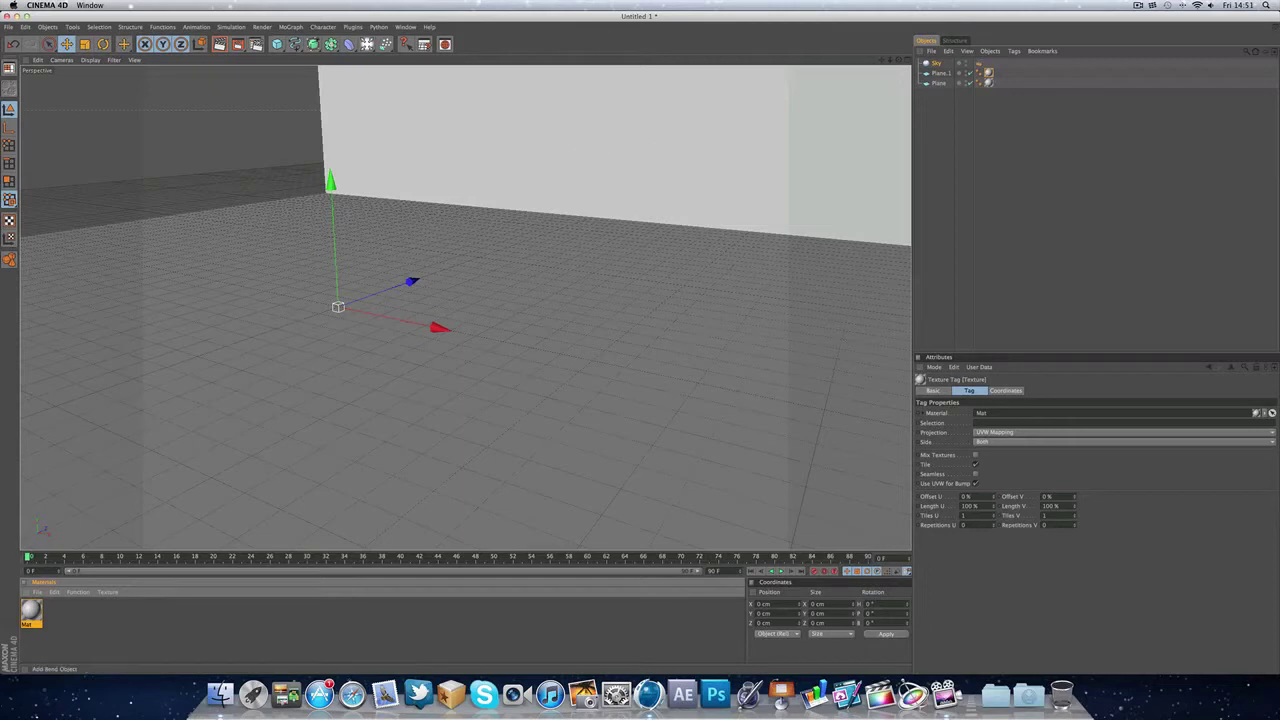
Step: Add a Sphere and set its Y position to 100 cm so it rests on the floor
left_click_drag(285, 44, 361, 58)
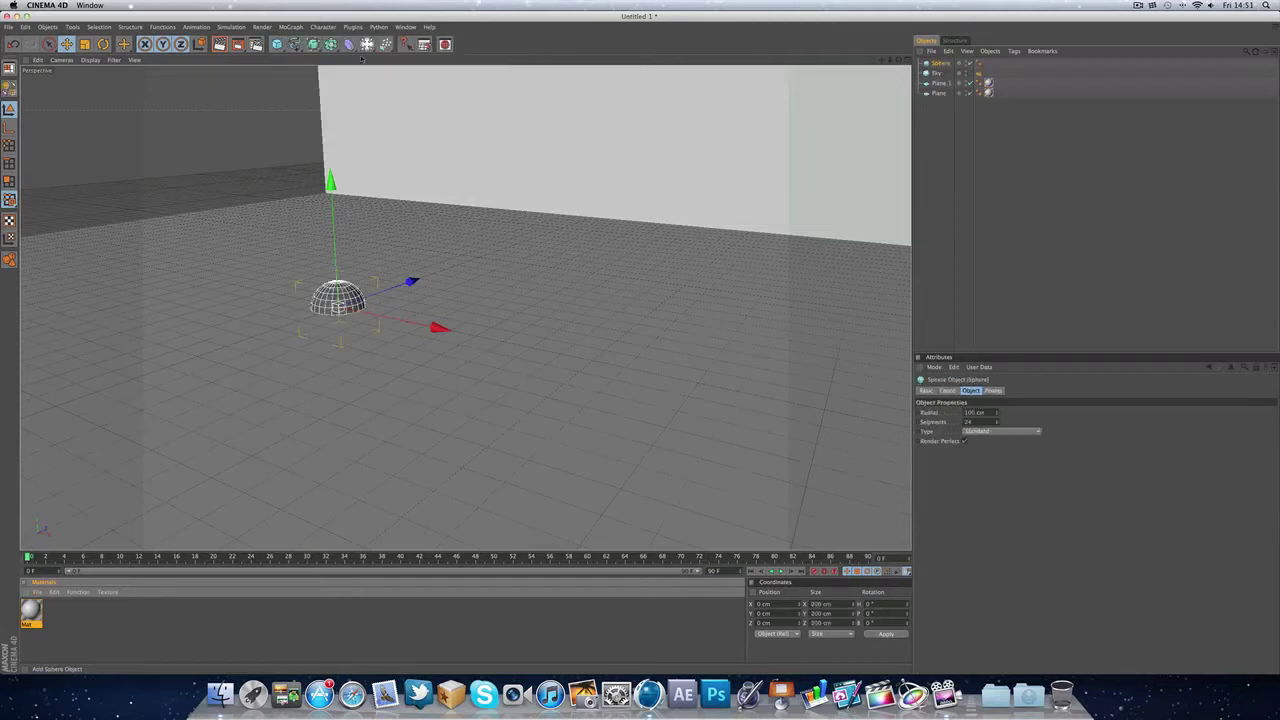
double_click(764, 613)
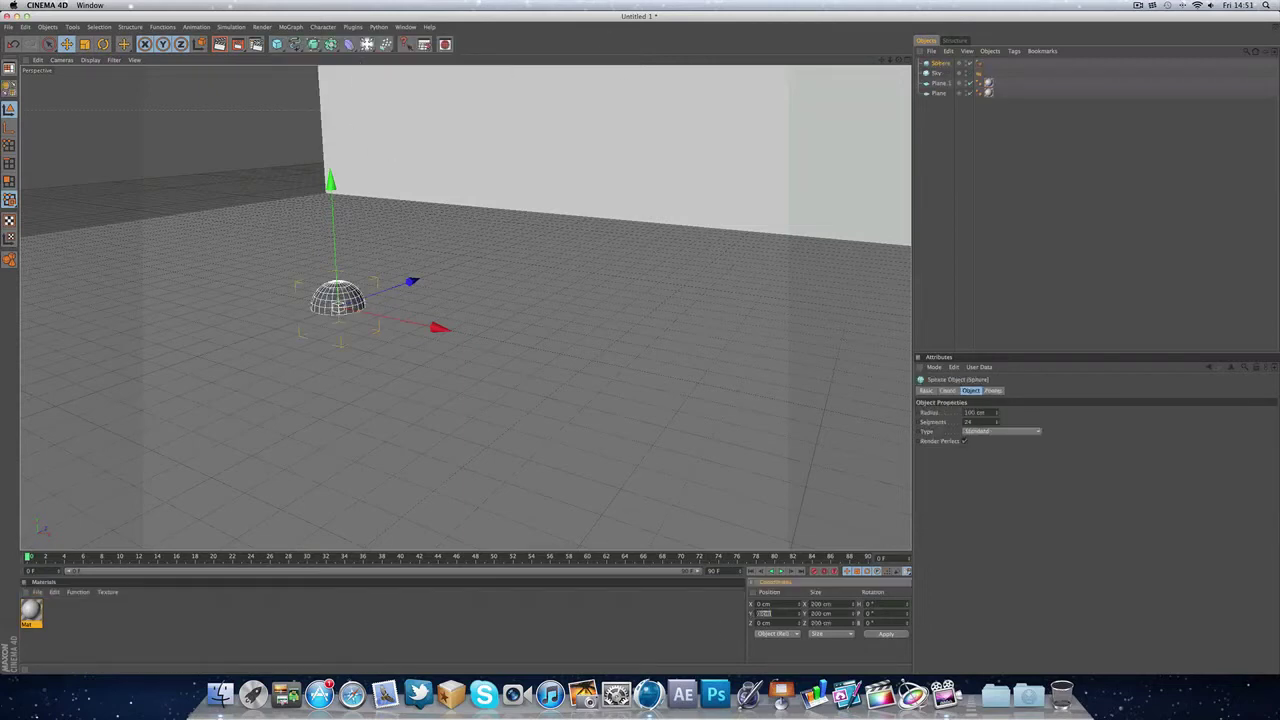
type("15")
type("0")
key("Return")
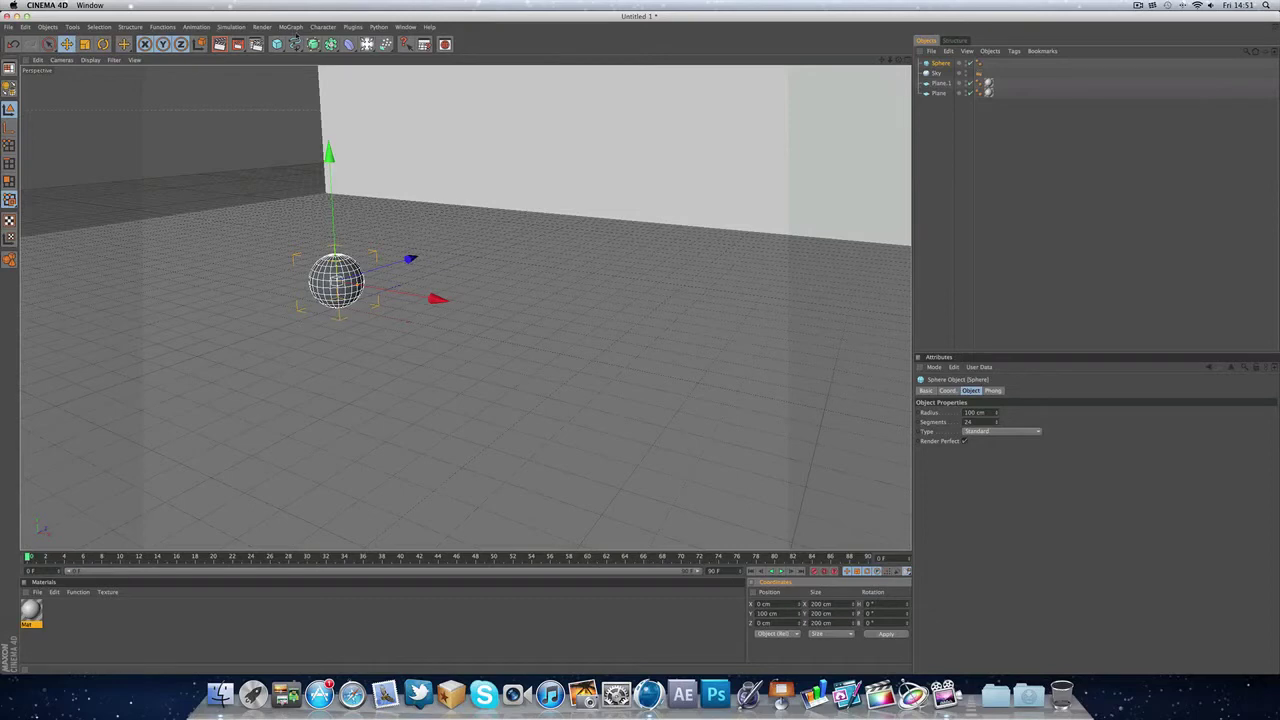
Step: Add a MoGraph Cloner and make the sphere its child
left_click(292, 28)
left_click(308, 103)
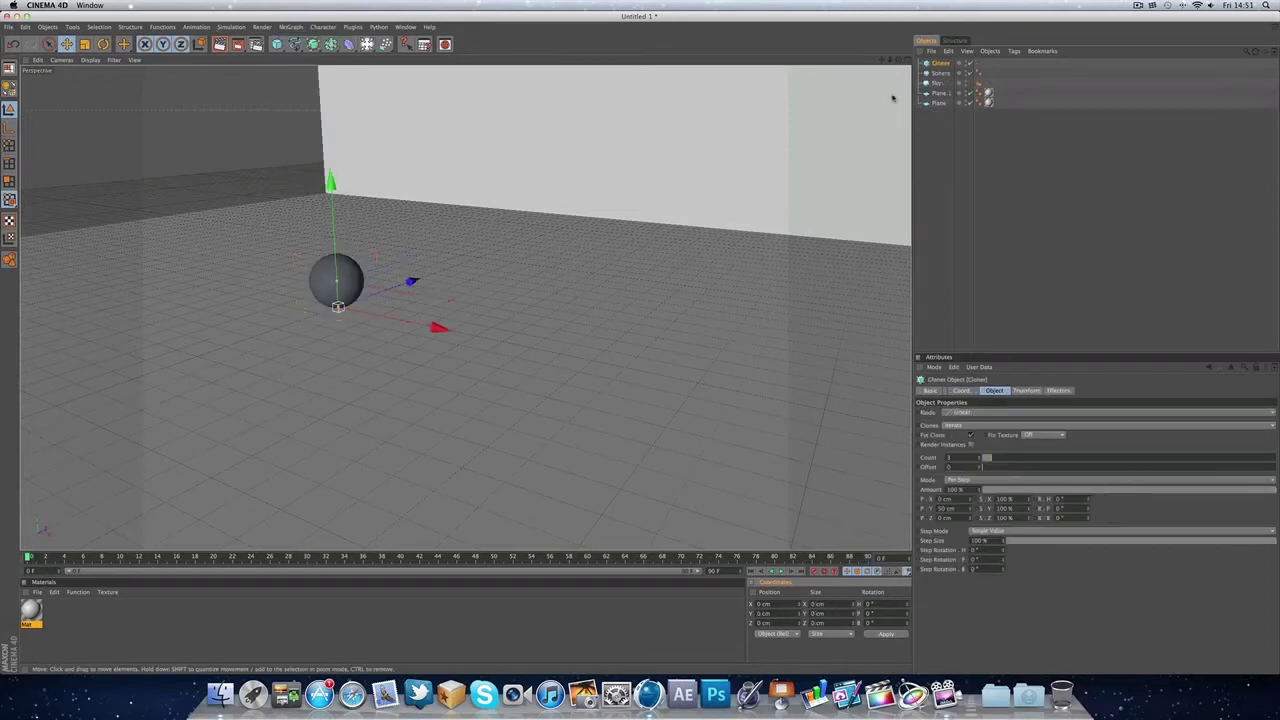
left_click(943, 72)
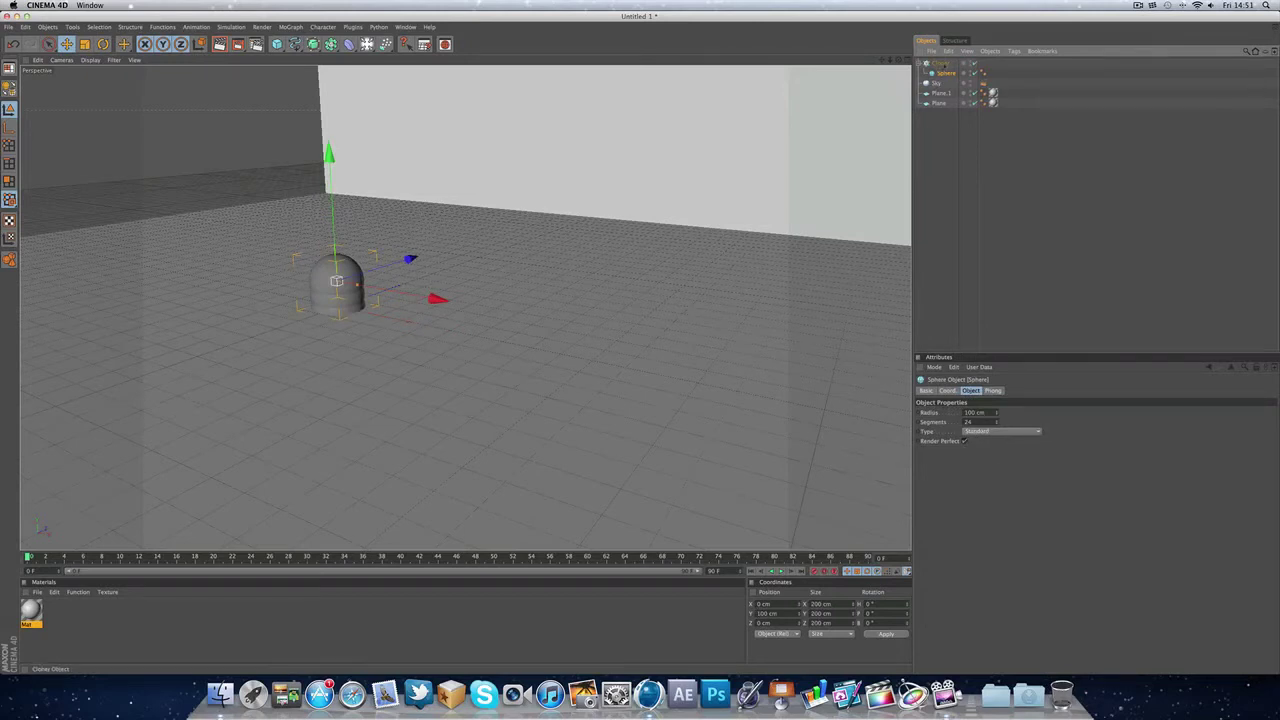
Step: Set the Cloner's Y position to 100 cm
left_click(941, 63)
left_click_drag(773, 614, 758, 614)
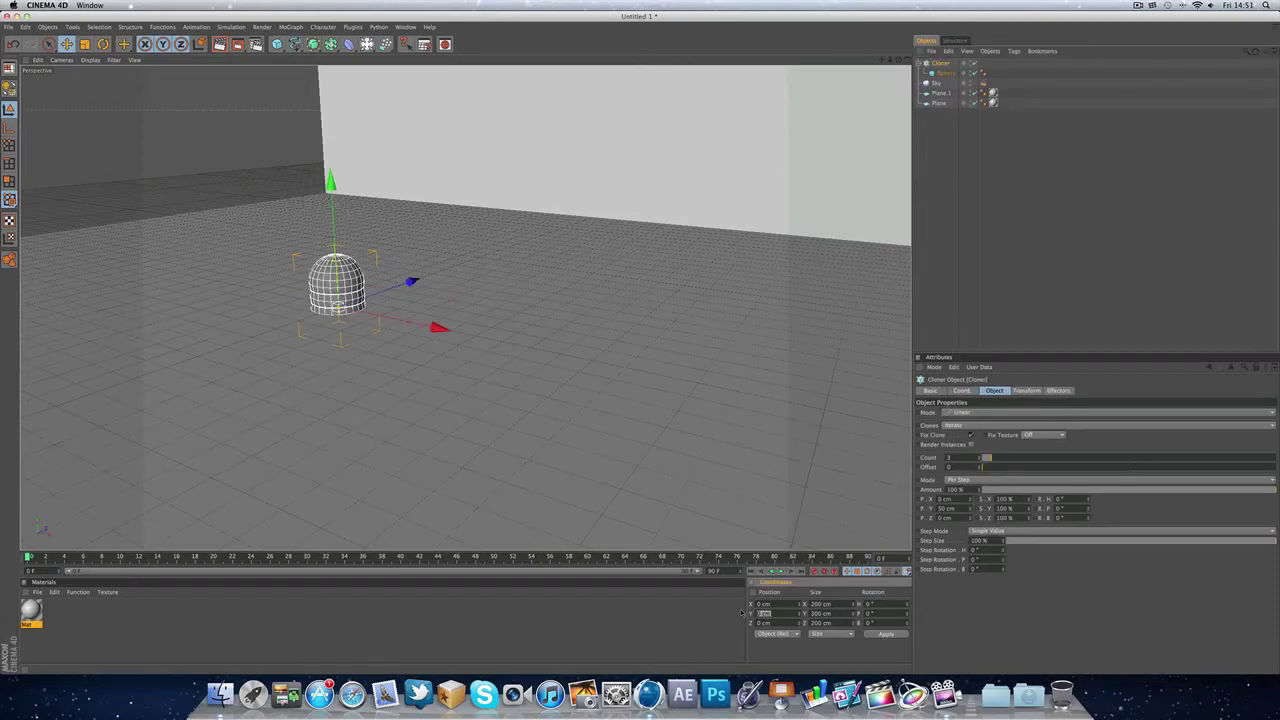
type("100")
key("Return")
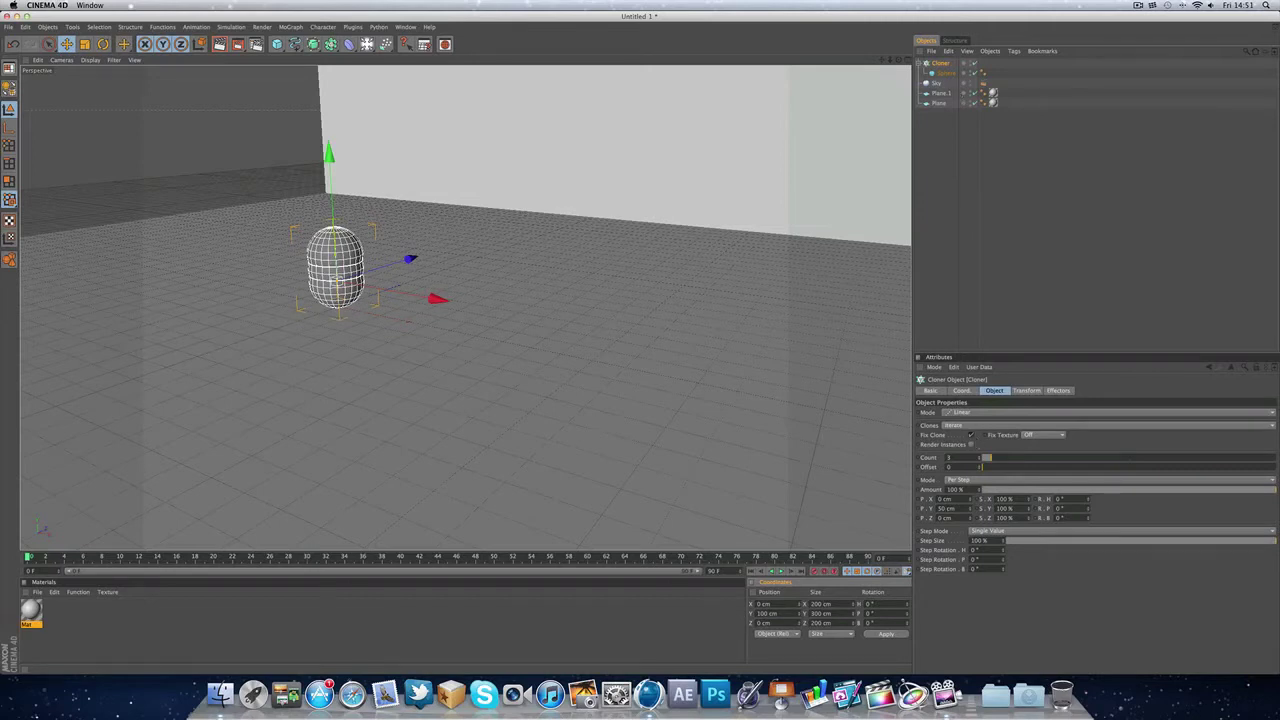
Step: Set the Cloner's per-step offset to 0 cm in Y and 200 cm in Z
left_click_drag(957, 509, 900, 512)
type("0")
key("Return")
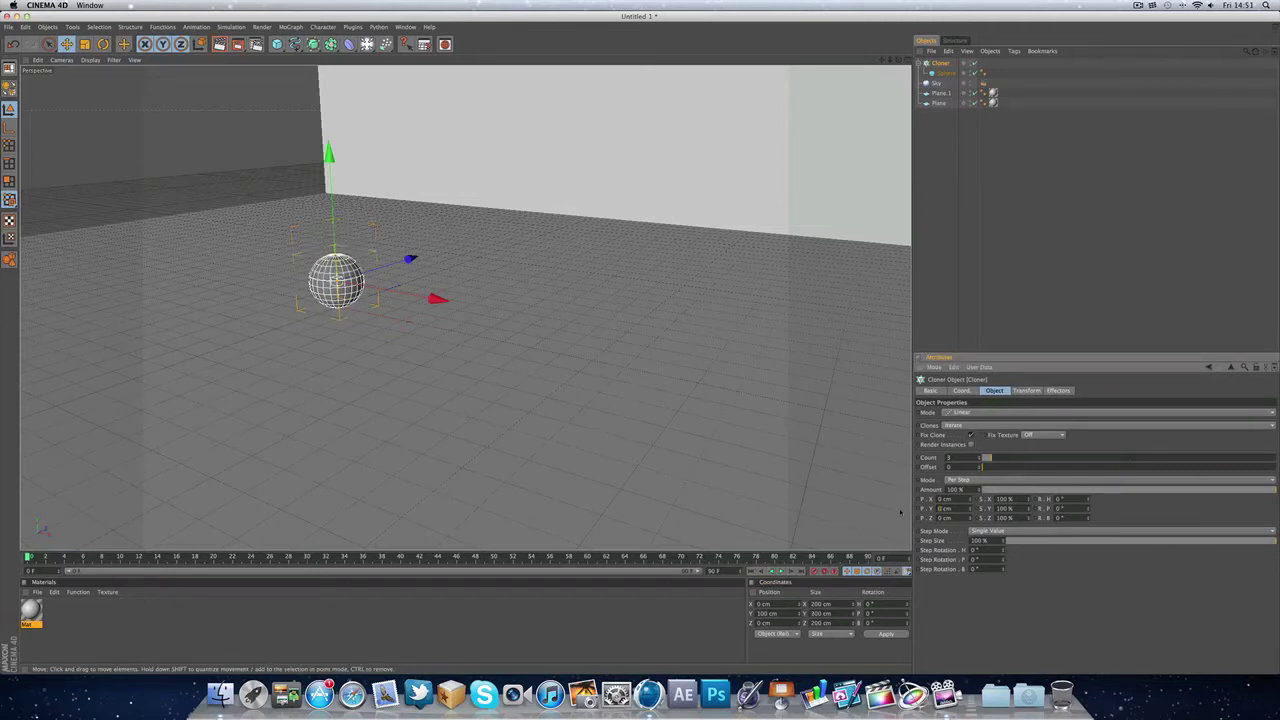
type("200")
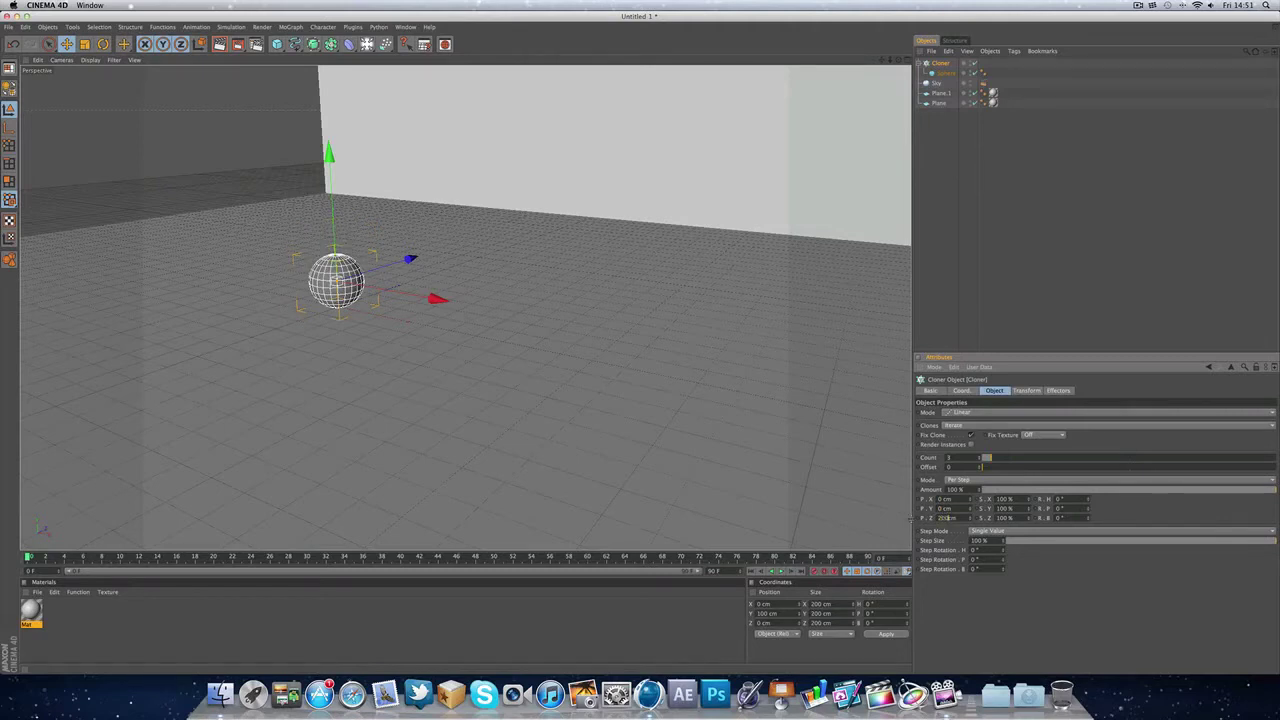
key("Return")
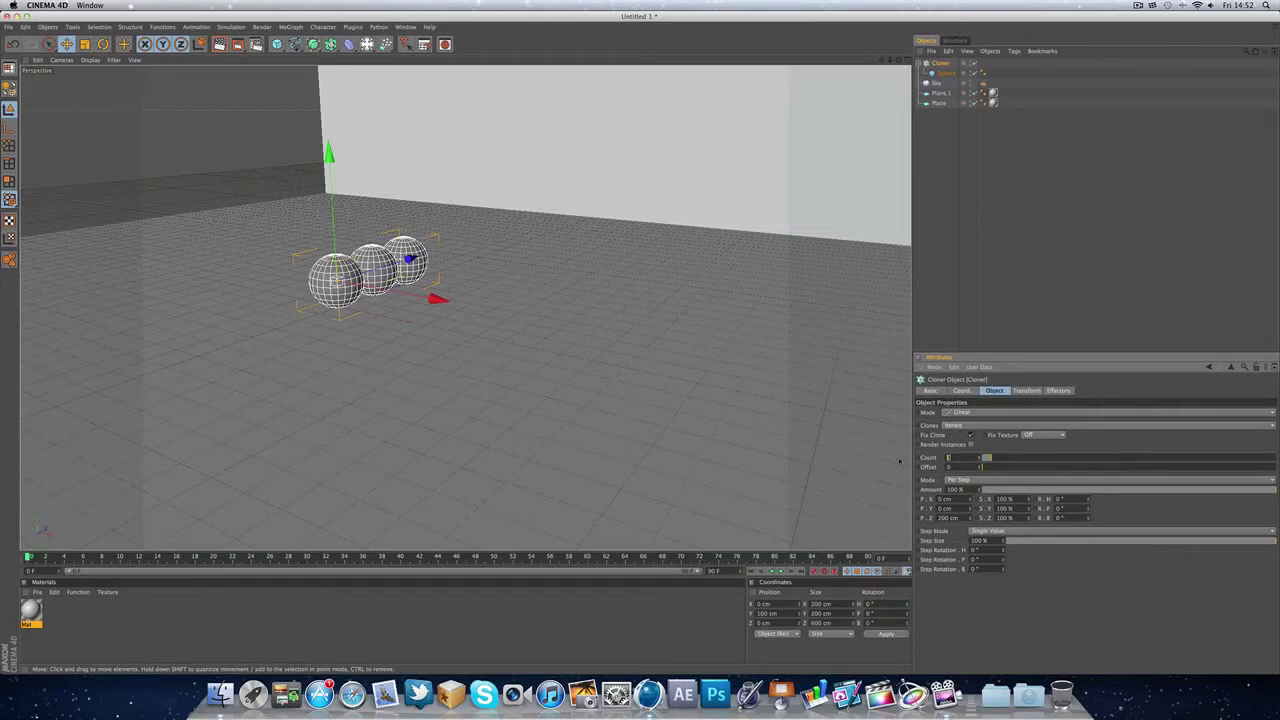
Step: Set the Cloner's count to 10 so it produces a row of ten spheres
type("10")
key("Return")
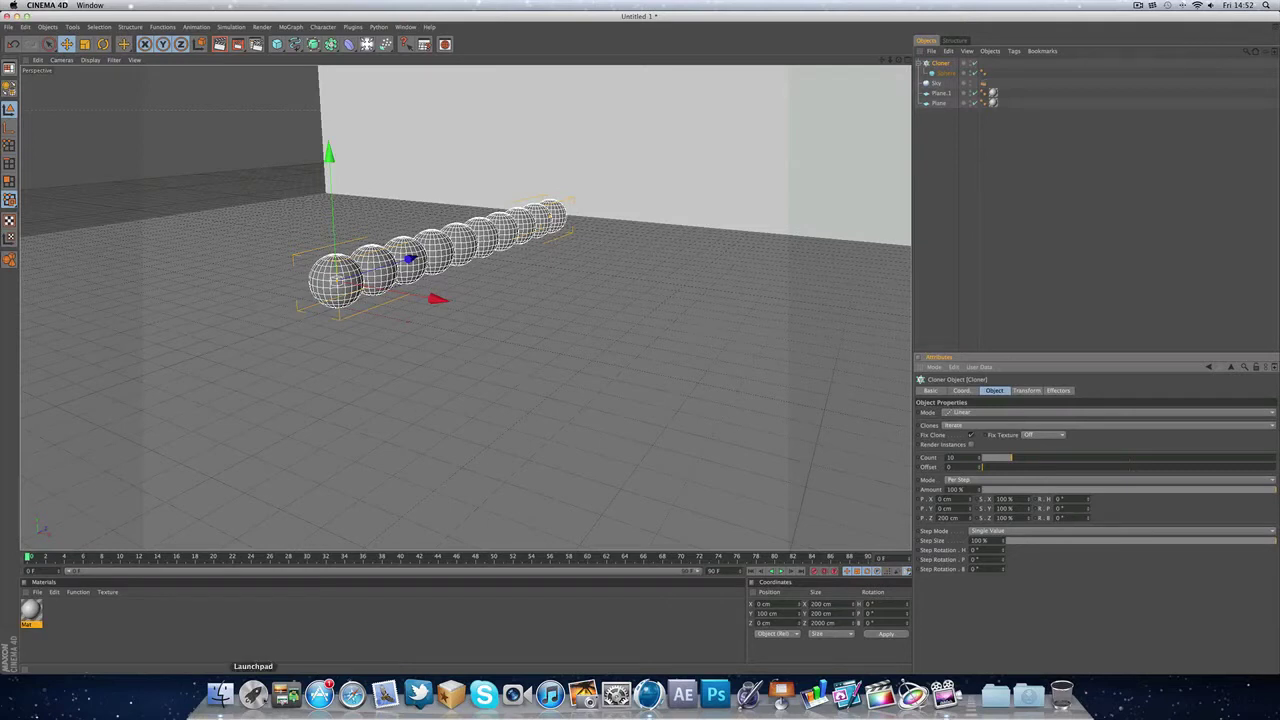
Step: Create a new Danel shader material and open it in the Material Editor
left_click(37, 592)
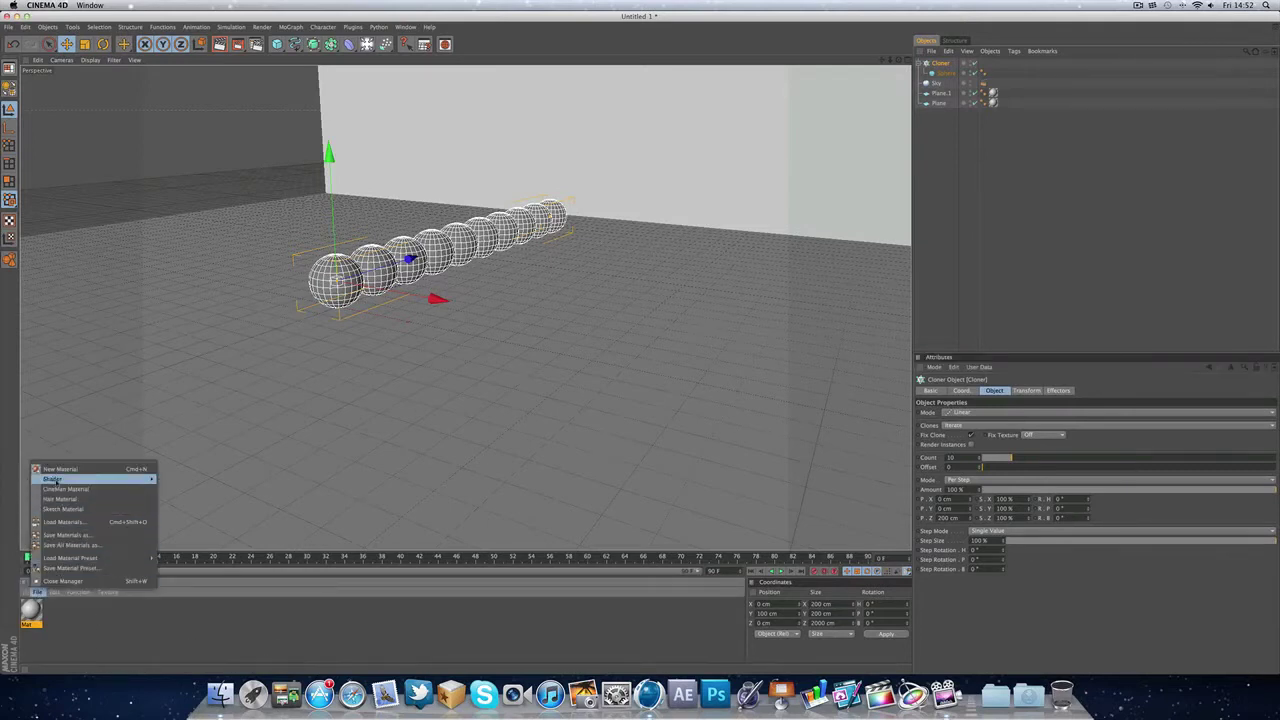
mouse_move(90, 479)
left_click(167, 508)
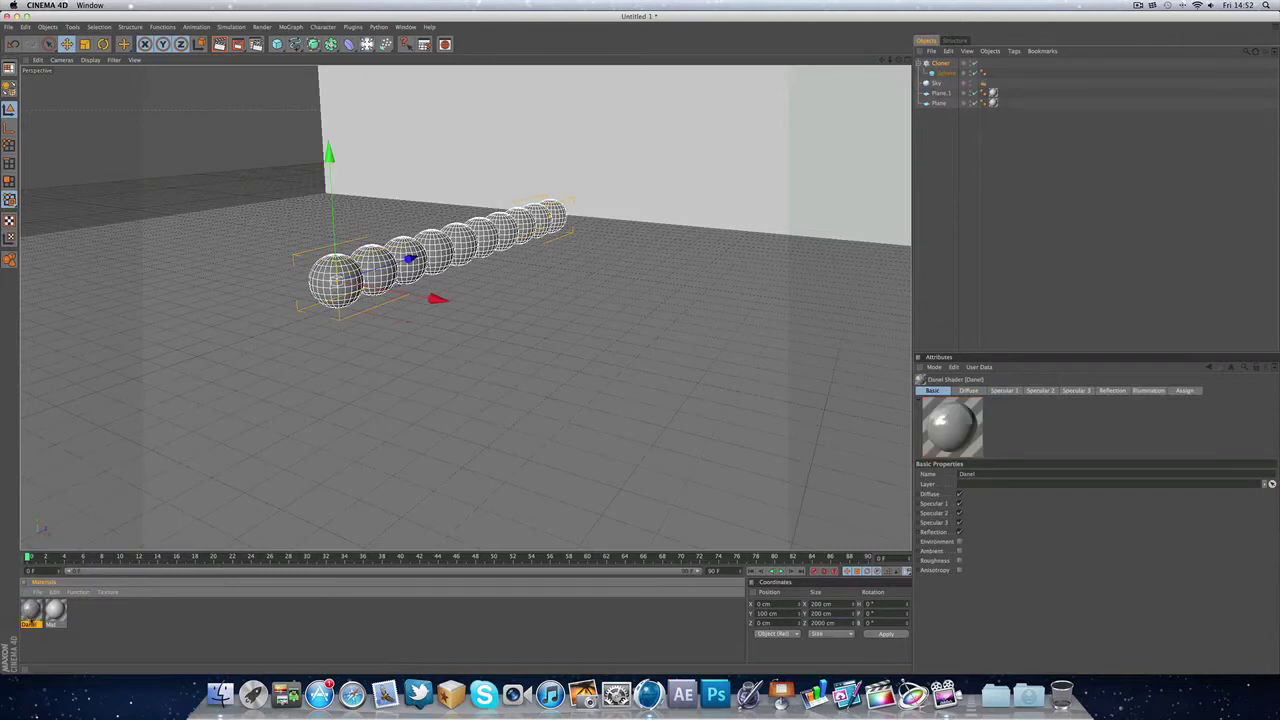
double_click(31, 610)
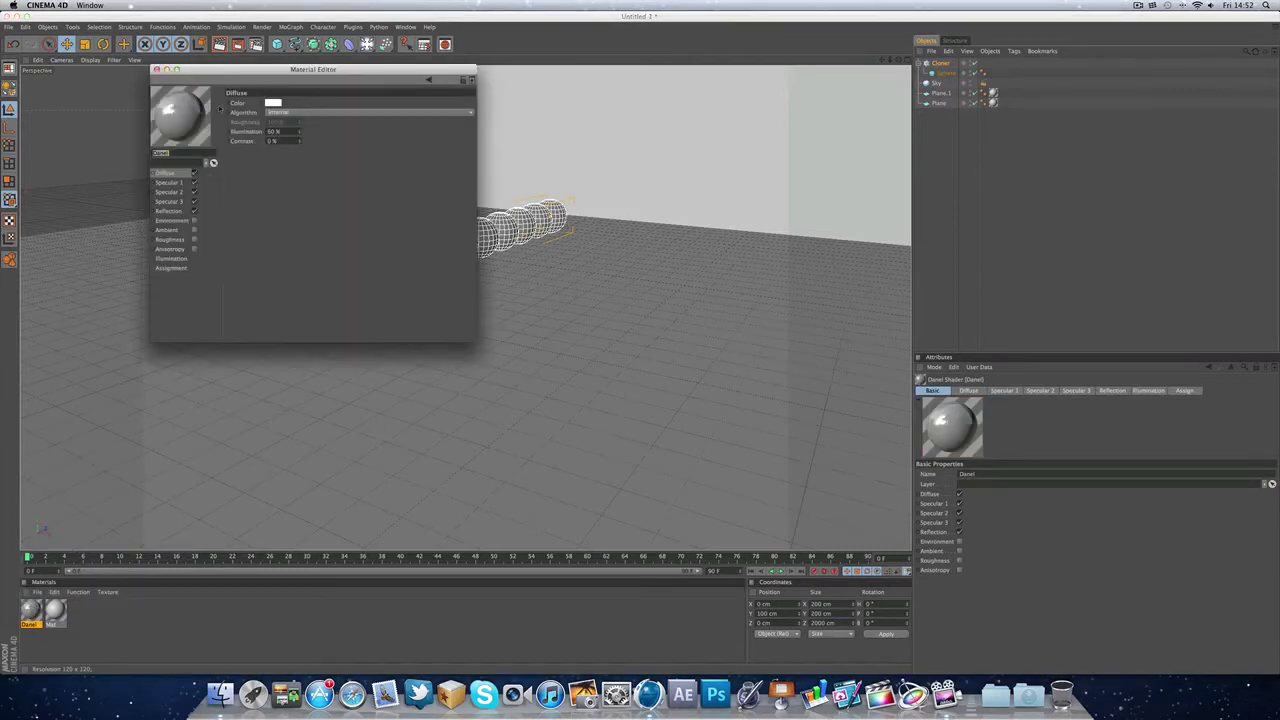
left_click_drag(224, 68, 241, 126)
Step: Set the Danel material's Specular 1 color to a fully saturated dark orange
left_click(191, 241)
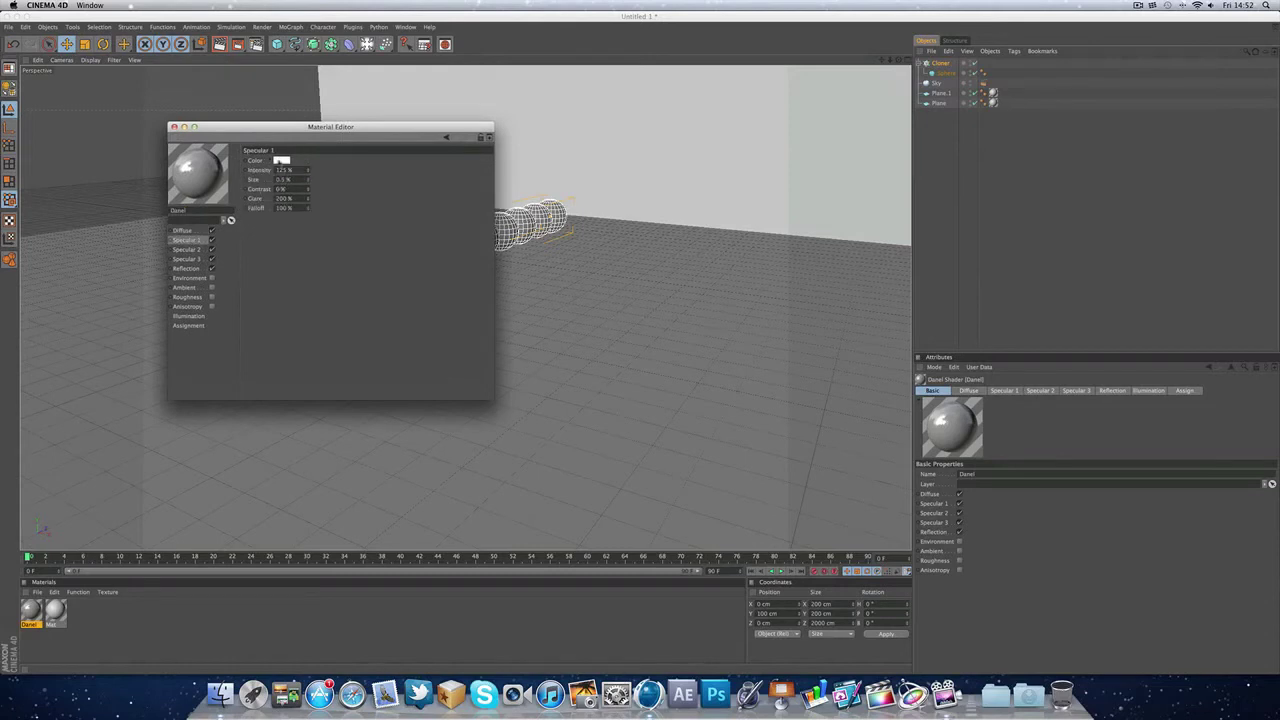
left_click(281, 161)
left_click_drag(277, 125, 301, 157)
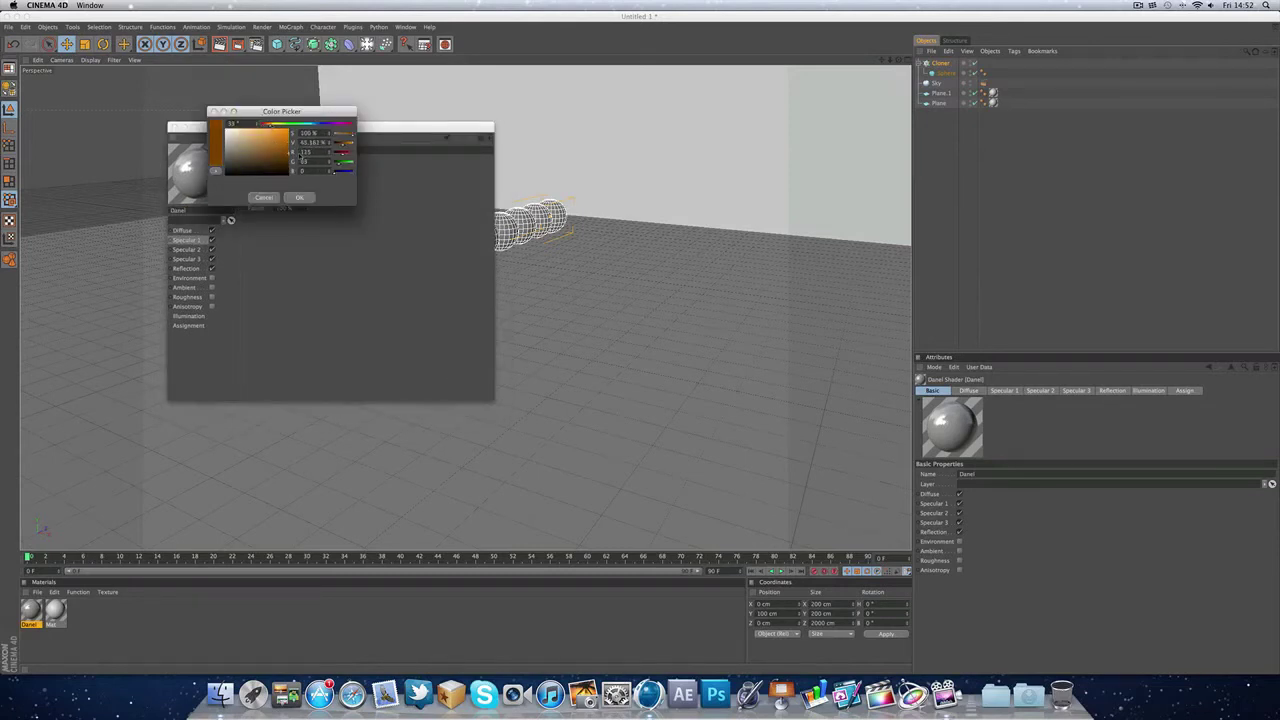
left_click(296, 197)
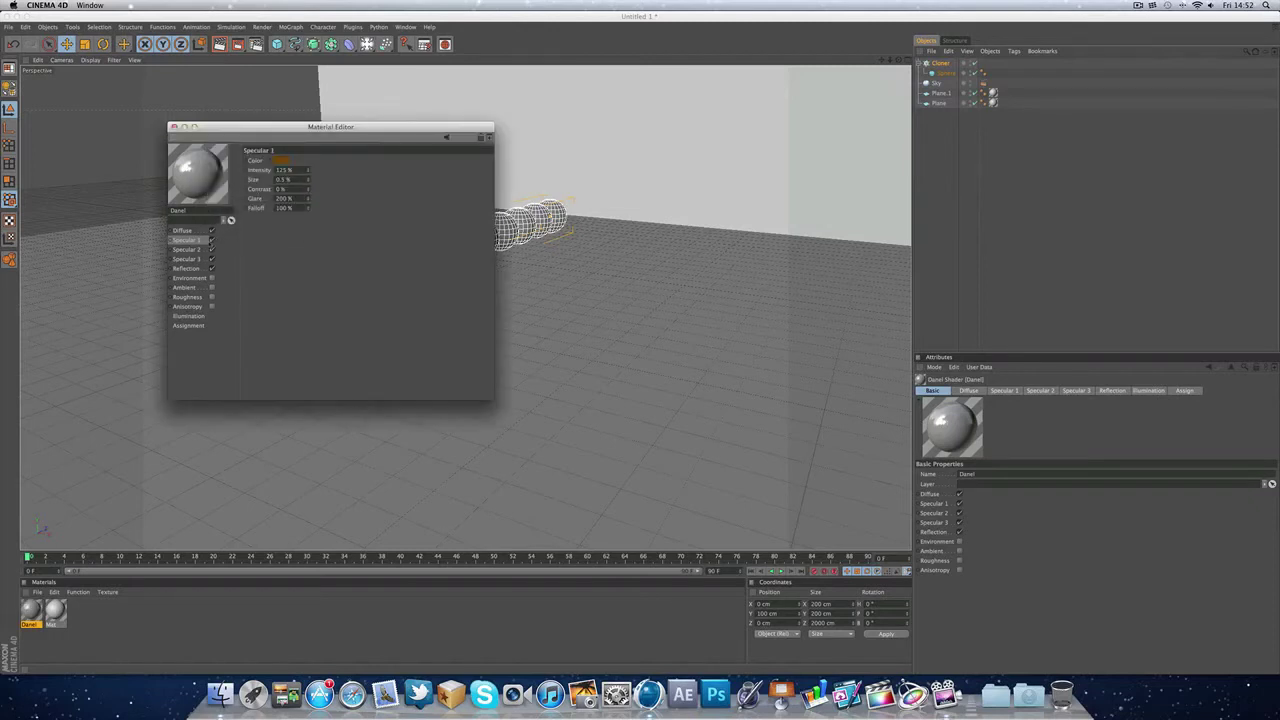
left_click(200, 249)
left_click(186, 240)
left_click(282, 160)
left_click_drag(233, 147, 227, 129)
left_click(300, 201)
Step: Set the Danel material's Specular 2 color to a dark amber with hue 37° and 100% saturation
left_click(186, 249)
left_click(282, 160)
left_click_drag(286, 126, 296, 153)
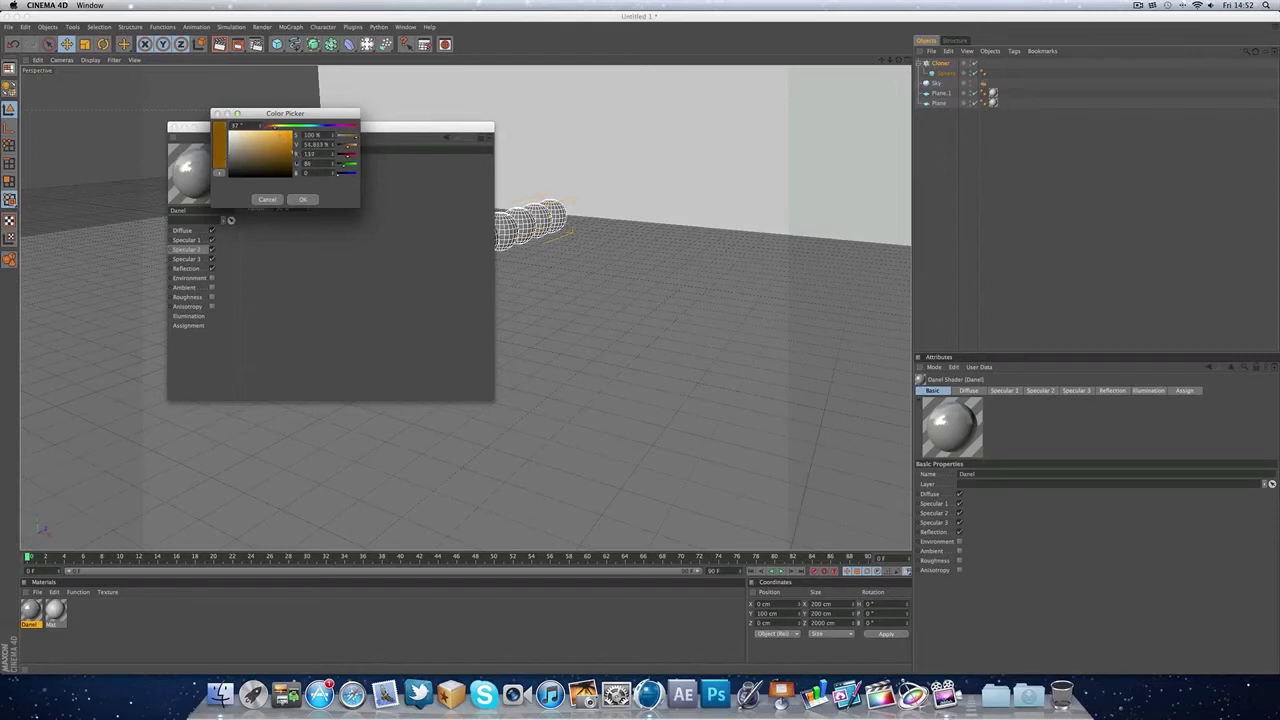
left_click(302, 199)
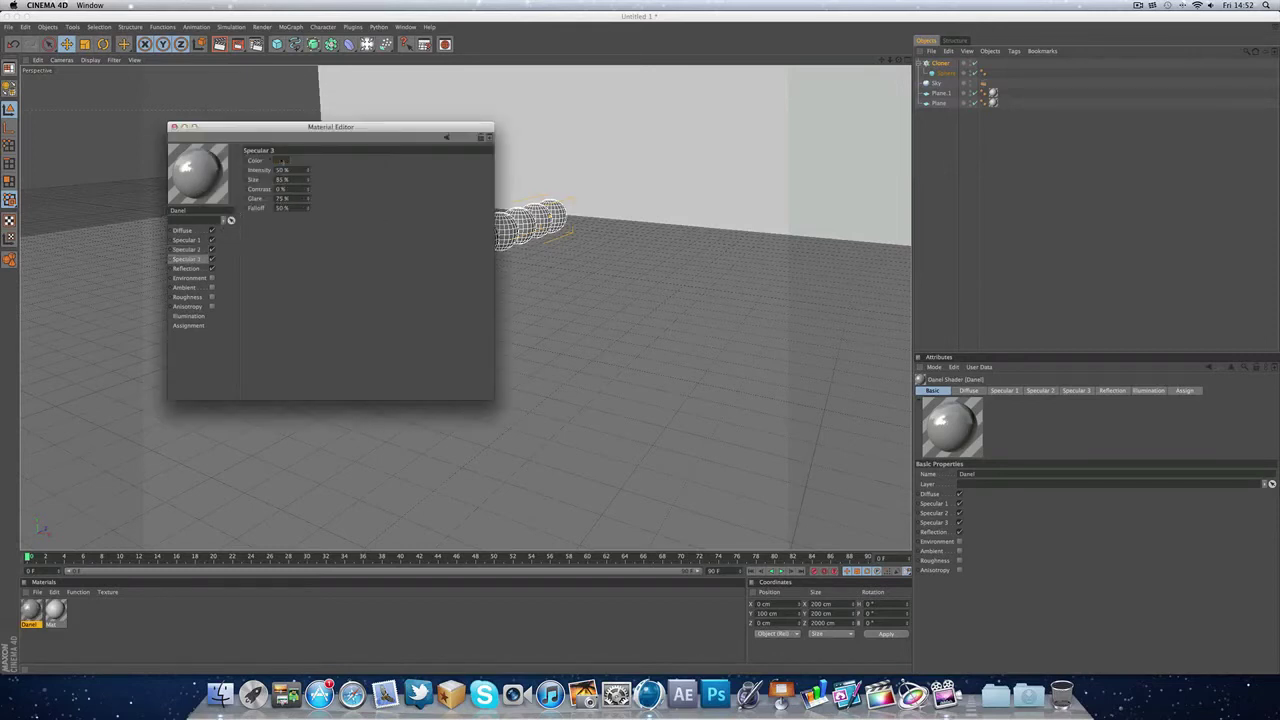
Step: Set the Danel material's Specular 3 color to a dark yellow with hue about 50° and 100% saturation
left_click(281, 163)
left_click(275, 125)
left_click_drag(275, 128, 290, 150)
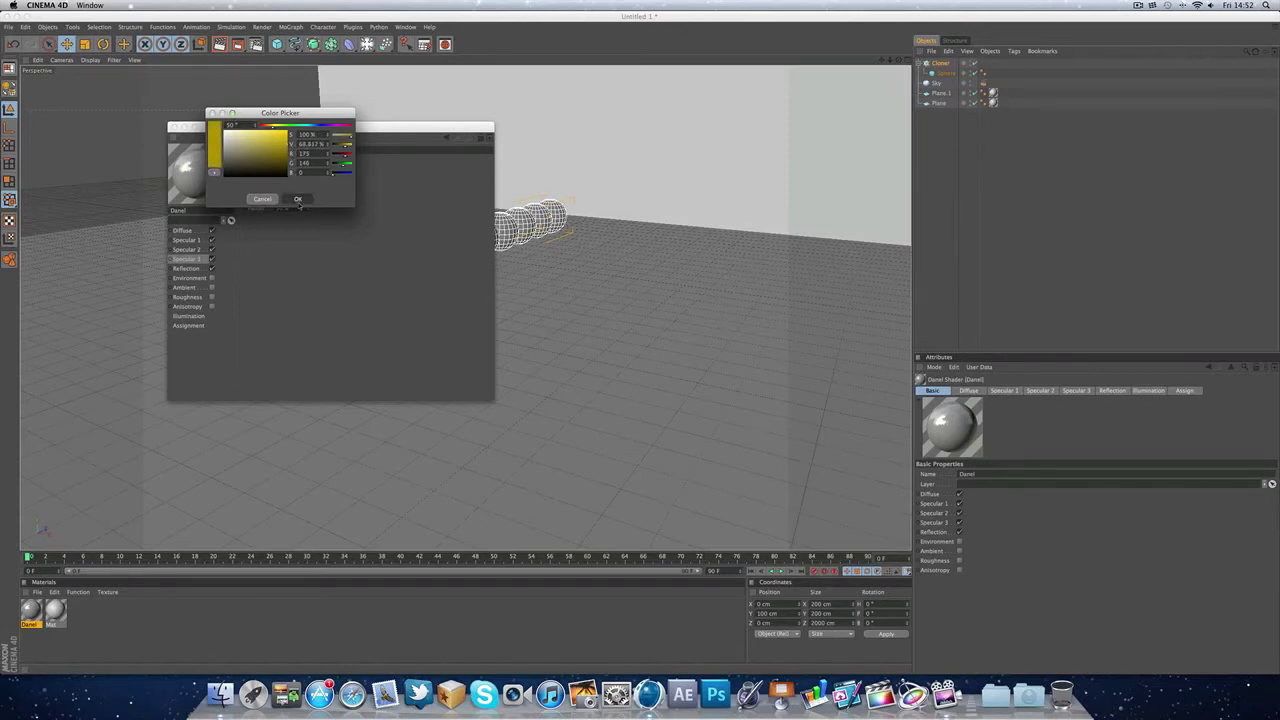
left_click(298, 199)
Step: Enable Roughness on the Danel material and set its noise function to Cranal
left_click(197, 297)
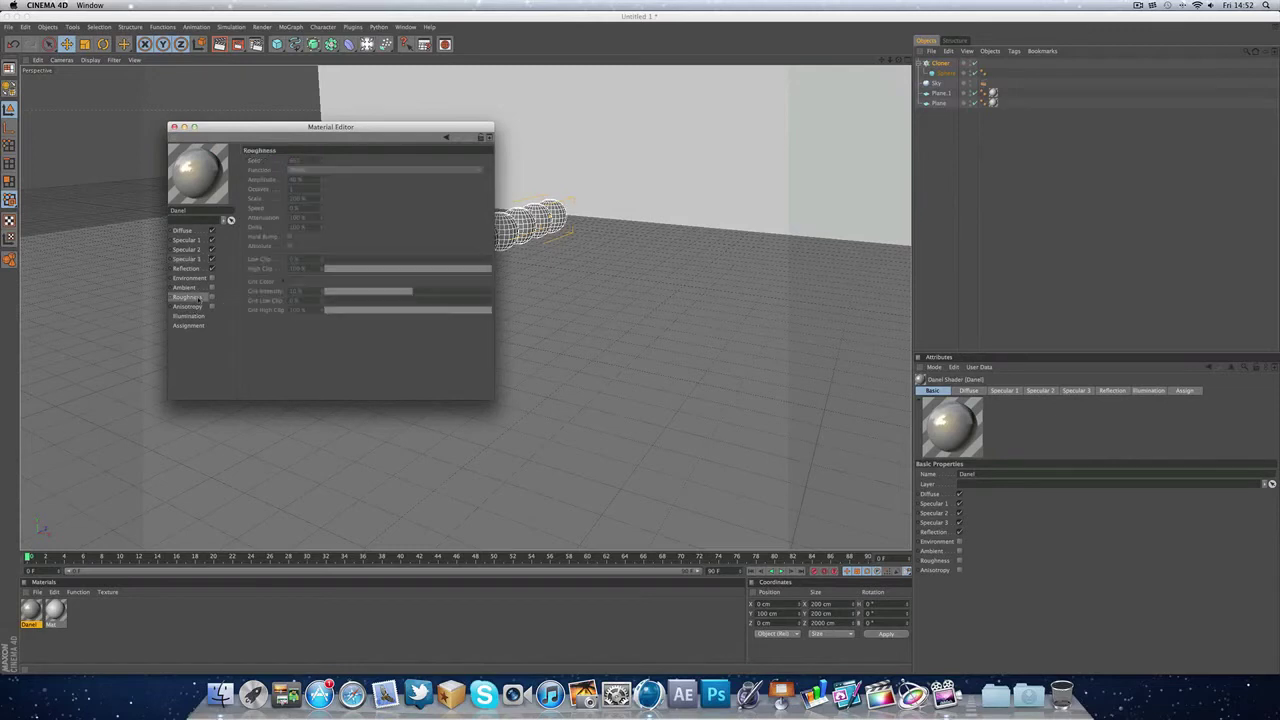
left_click(212, 297)
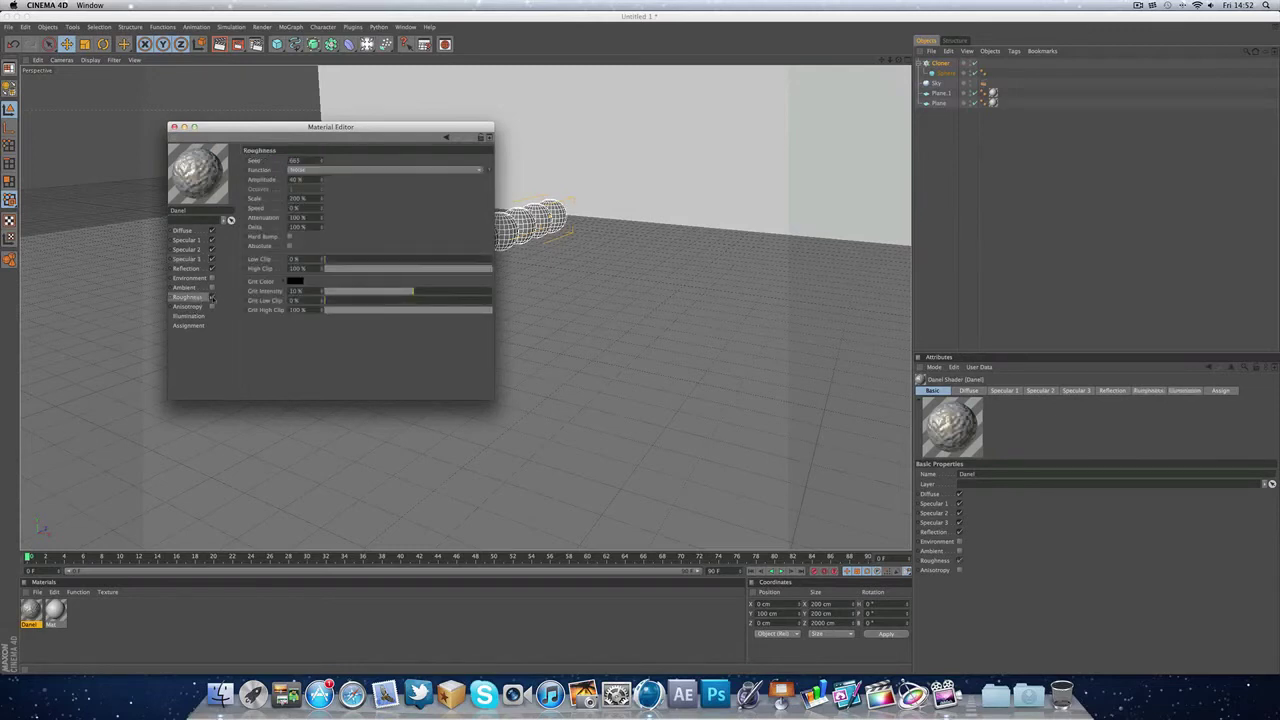
left_click(305, 171)
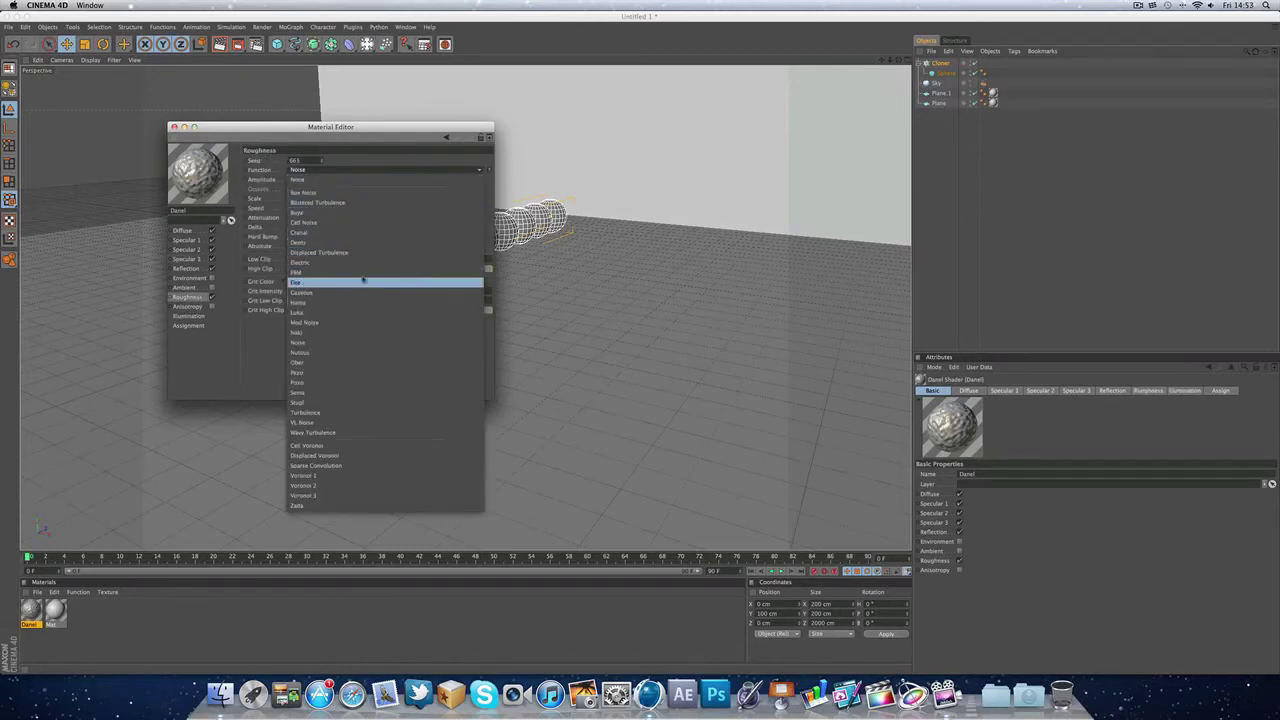
left_click(356, 232)
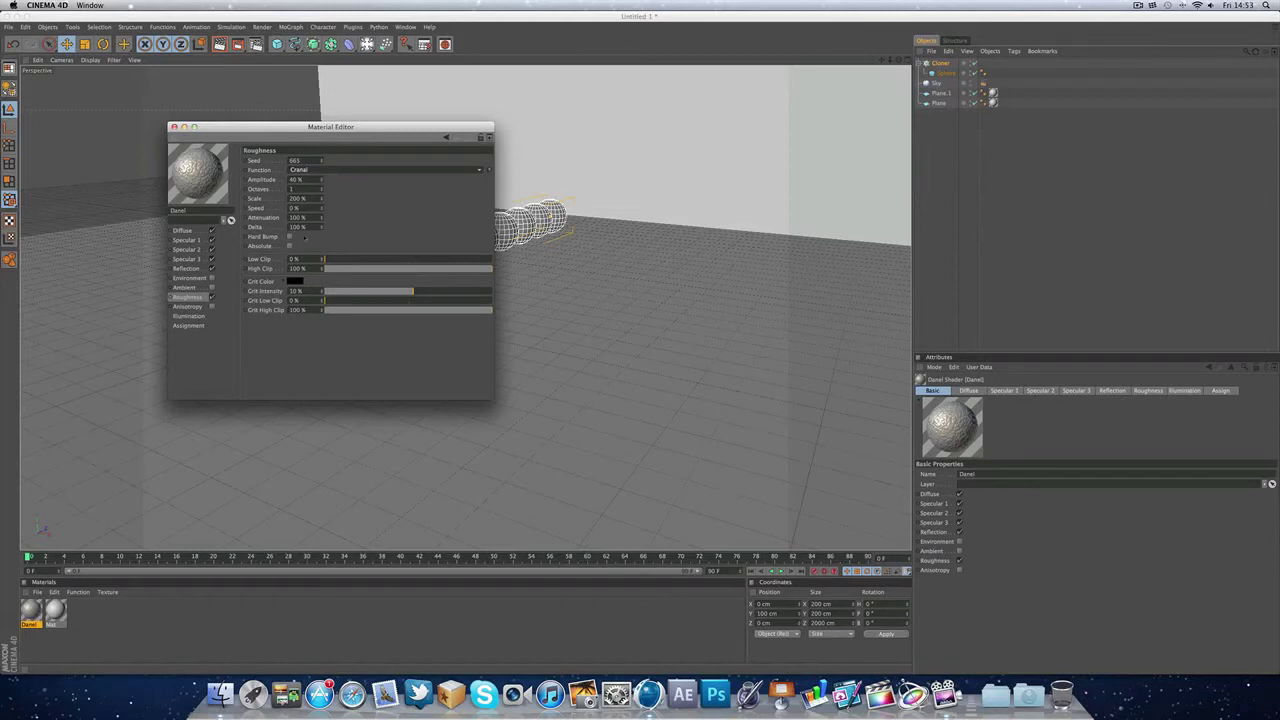
Step: Set the roughness scale to 20% and the amplitude to 20%, and close the Material Editor
double_click(295, 199)
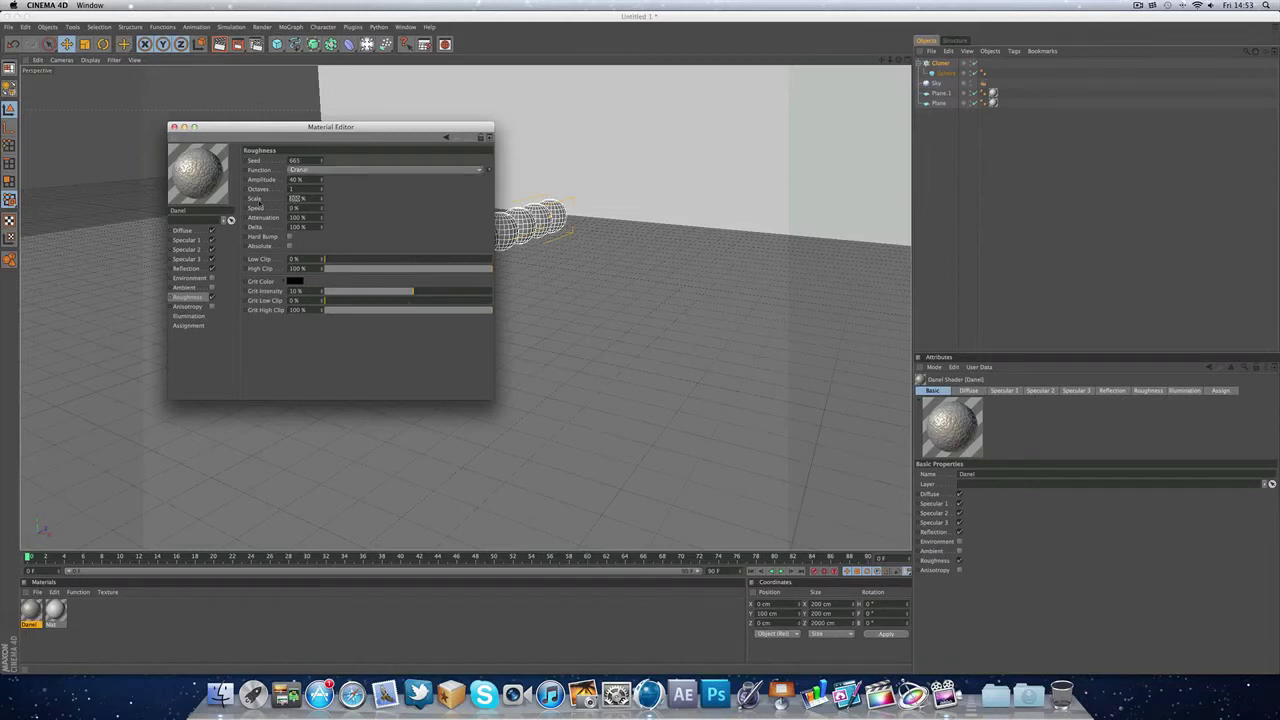
type("25")
key("Return")
double_click(295, 180)
type("20")
key("Return")
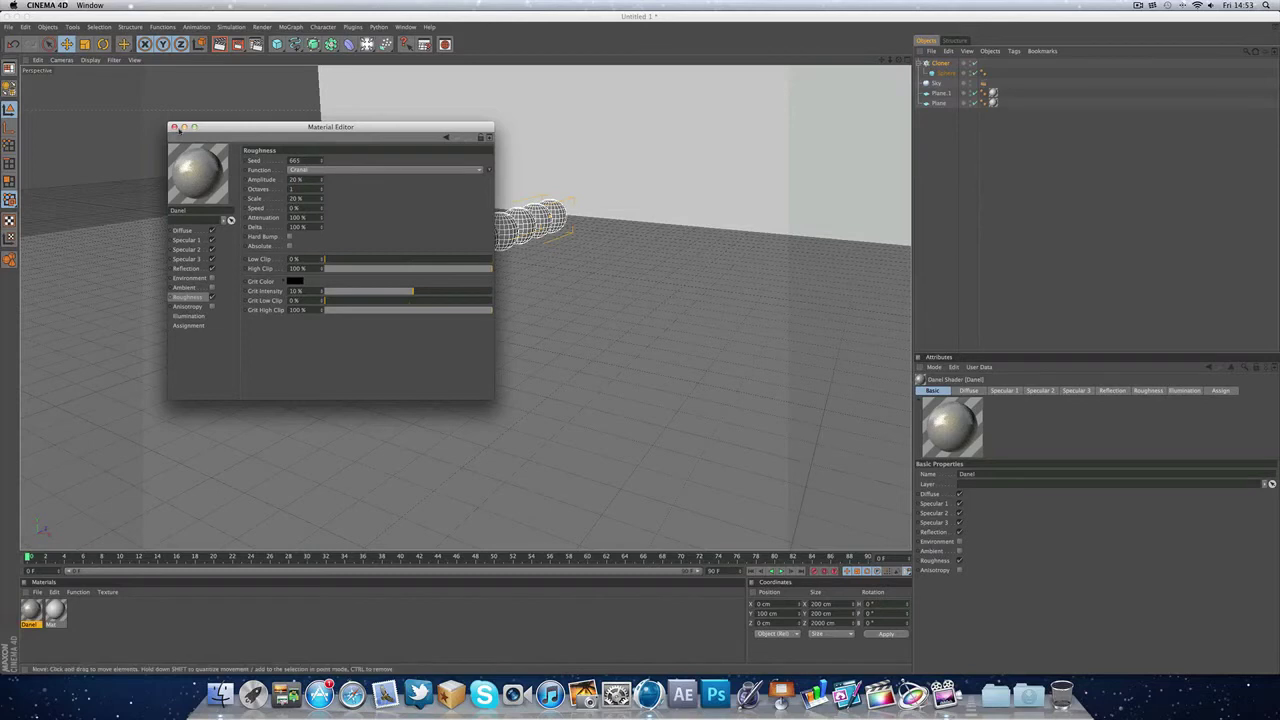
left_click(174, 128)
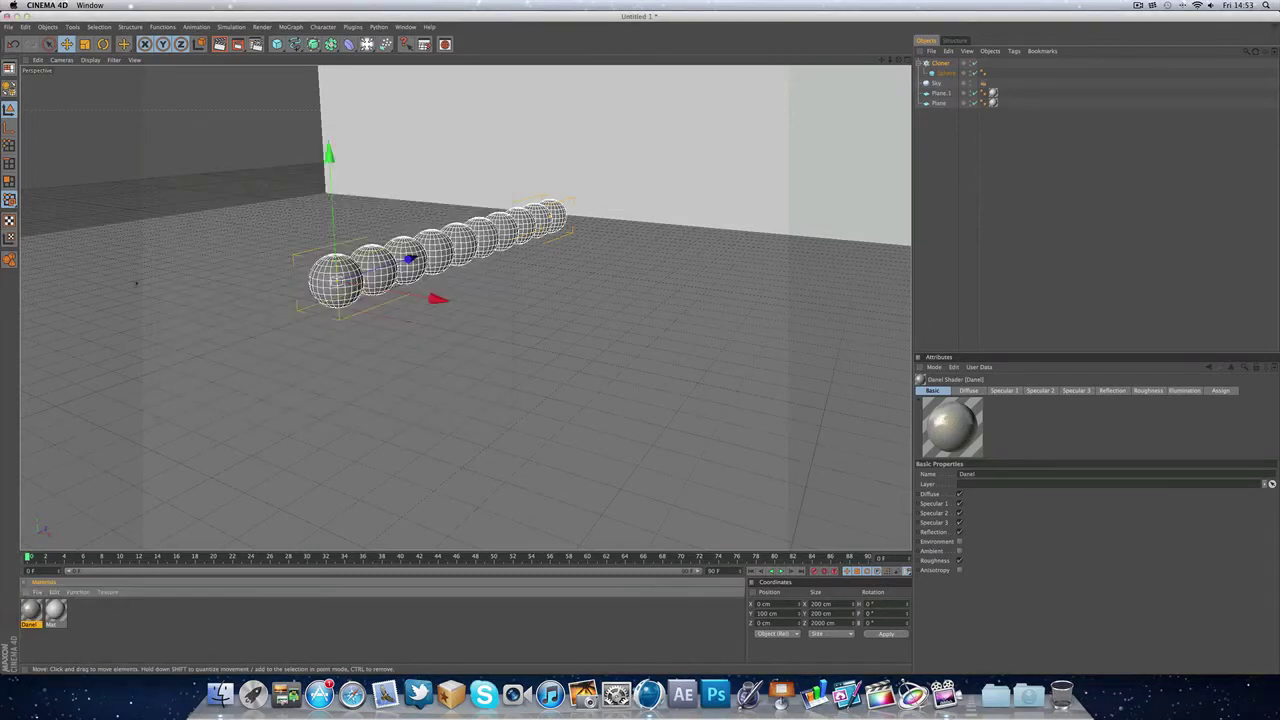
Step: Apply the Danel material to the Cloner and test-render the active view
left_click_drag(371, 267, 350, 275)
left_click(222, 46)
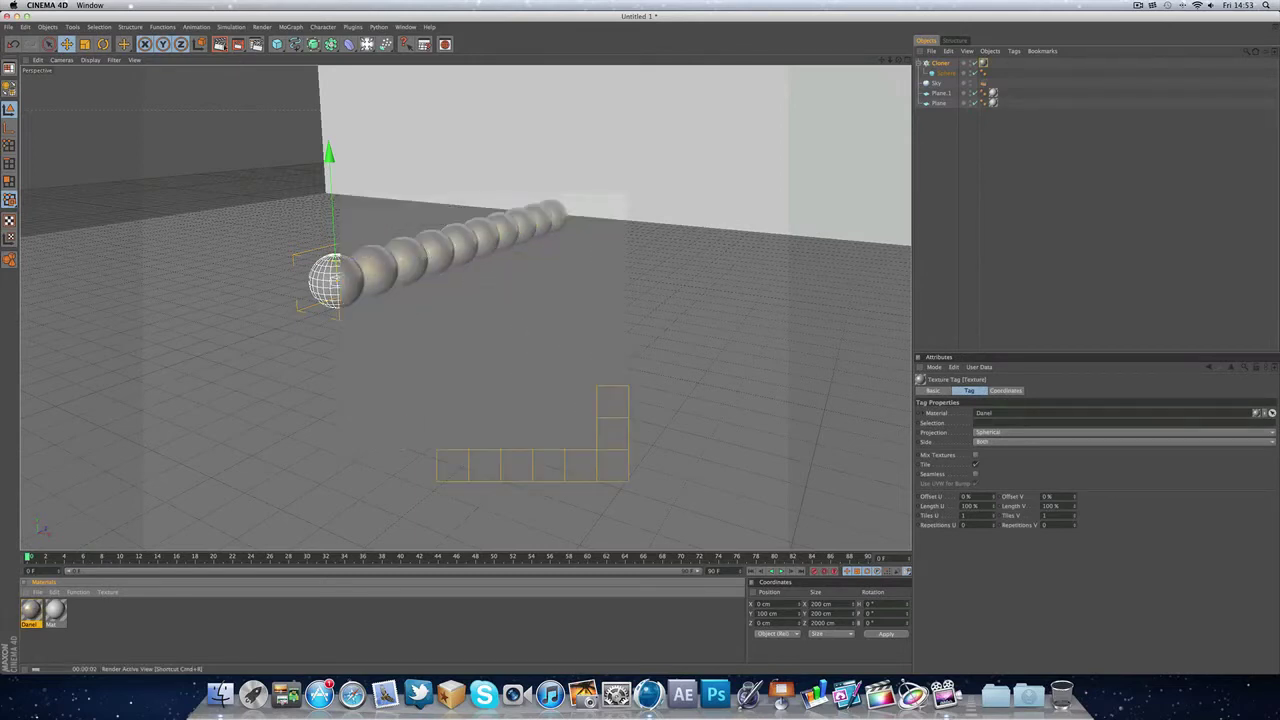
left_click(113, 621)
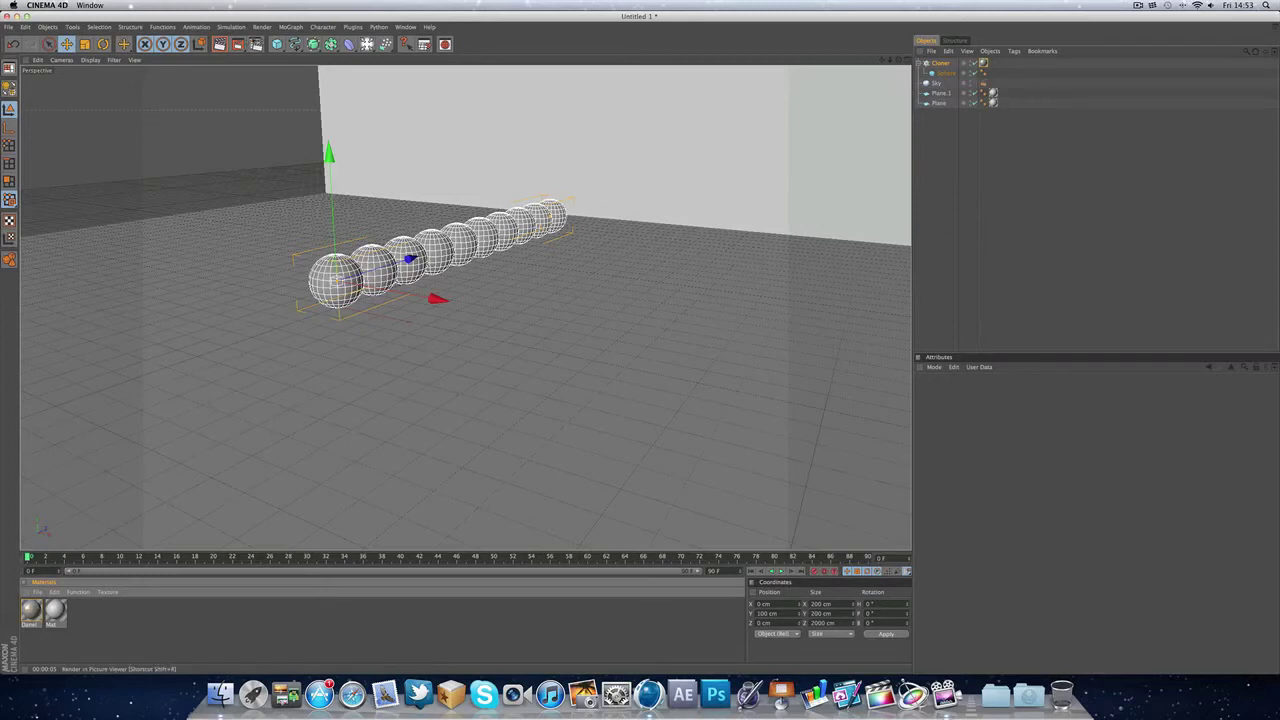
Step: Set the anti-aliasing to Best in the render settings
left_click(256, 44)
left_click_drag(142, 18, 174, 48)
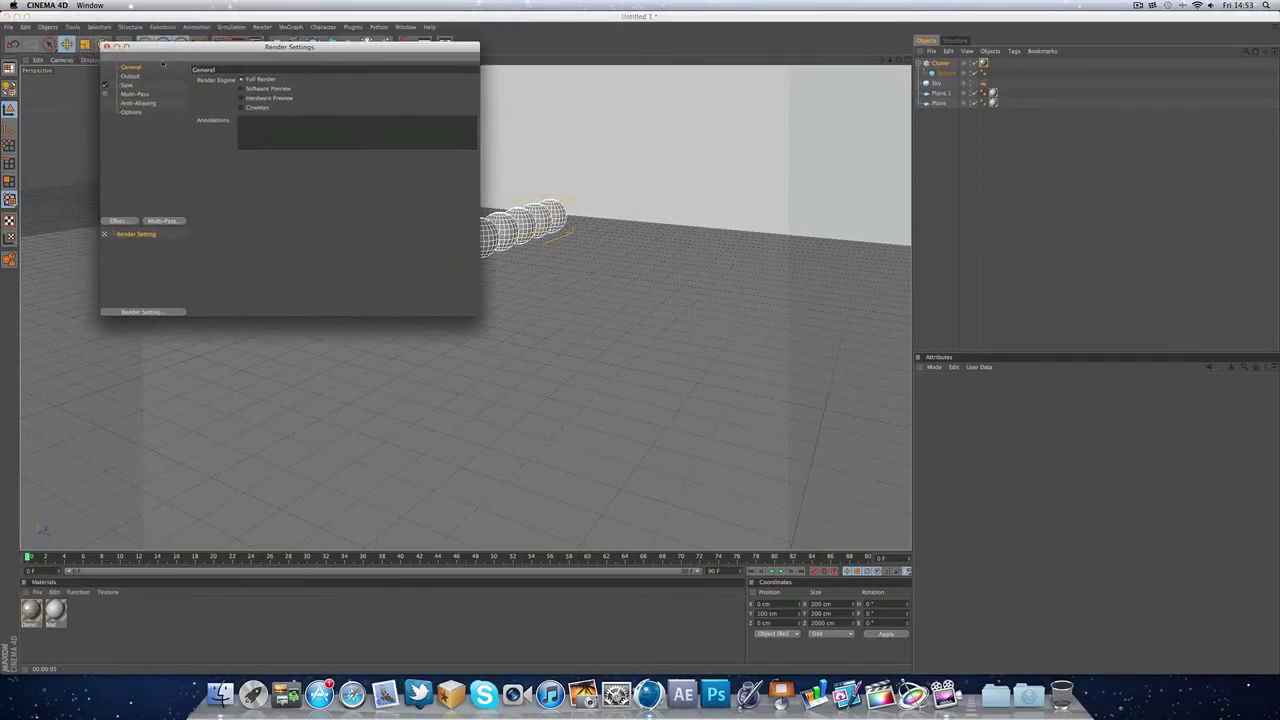
left_click(130, 103)
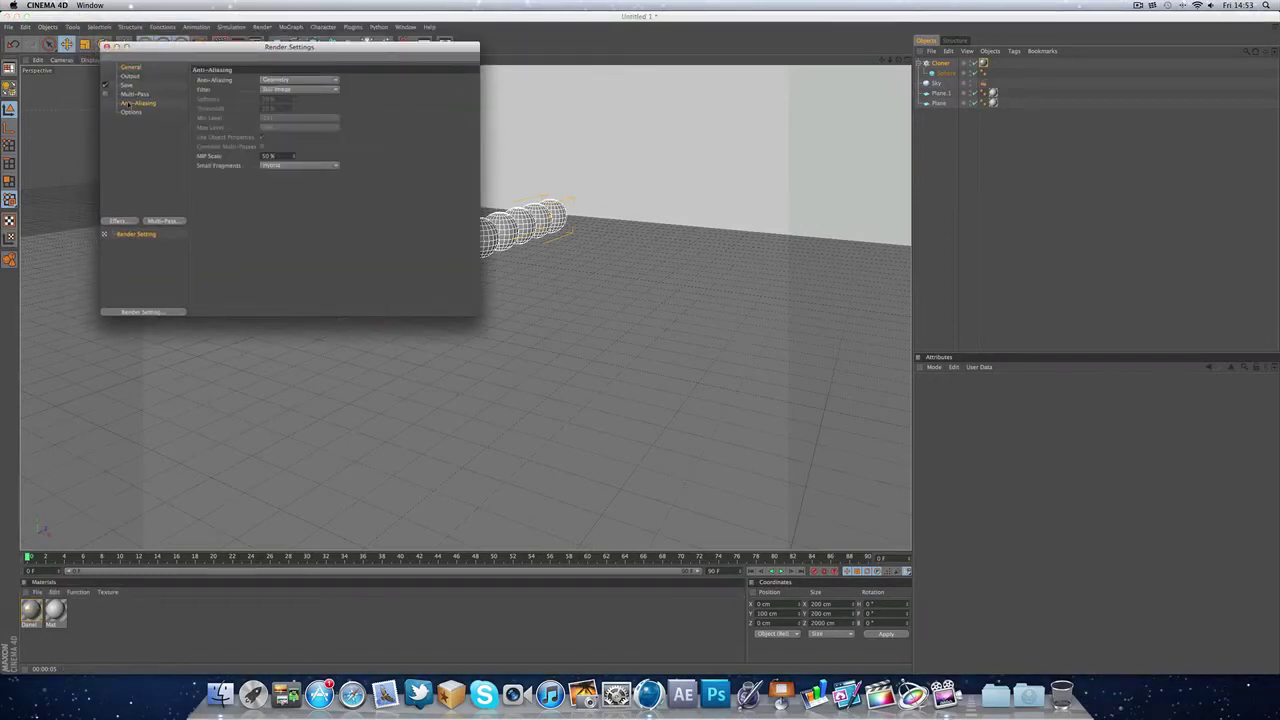
left_click(268, 89)
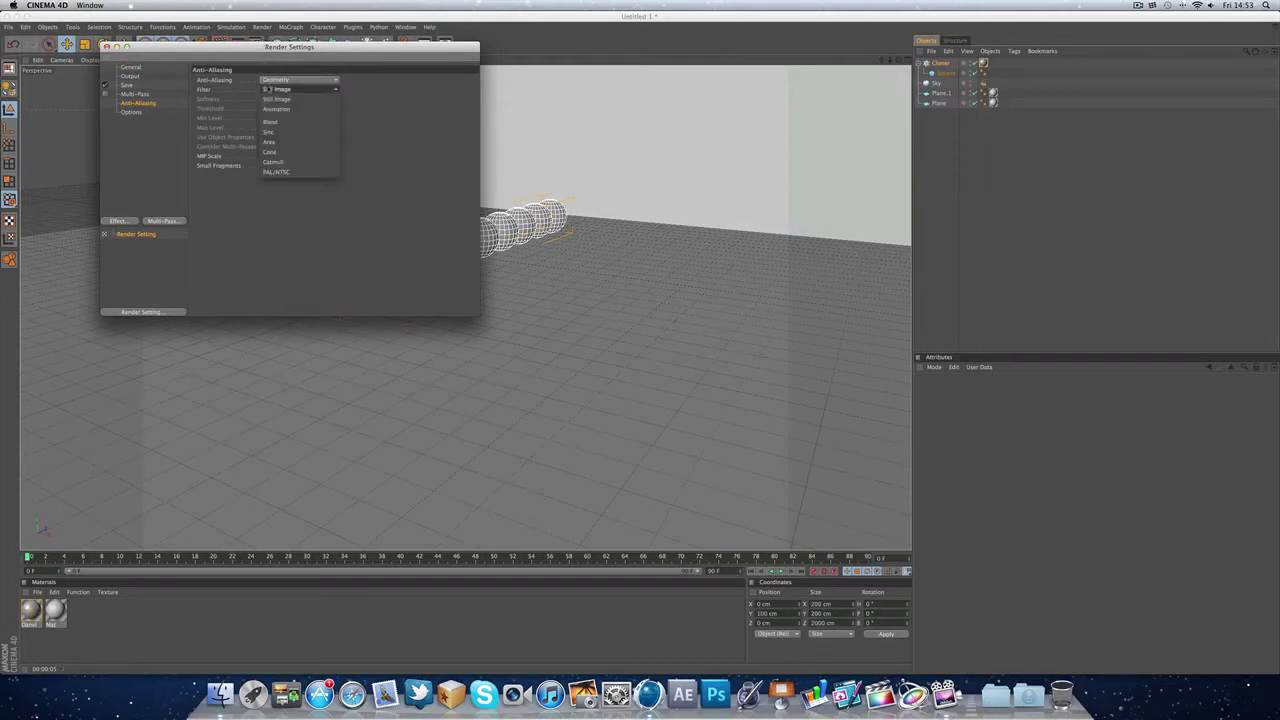
left_click(268, 82)
left_click(270, 81)
left_click(272, 110)
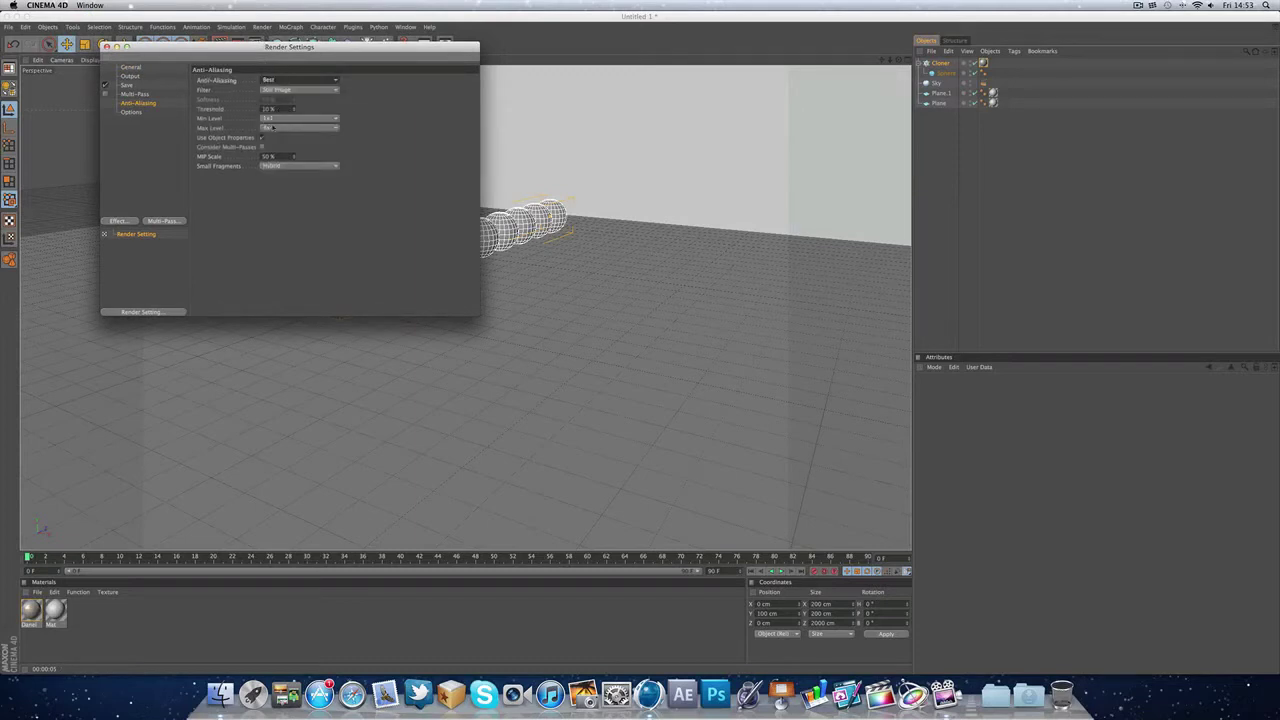
Step: Add the Global Illumination and Depth of Field render effects, switch both off, and close the render settings
left_click(131, 113)
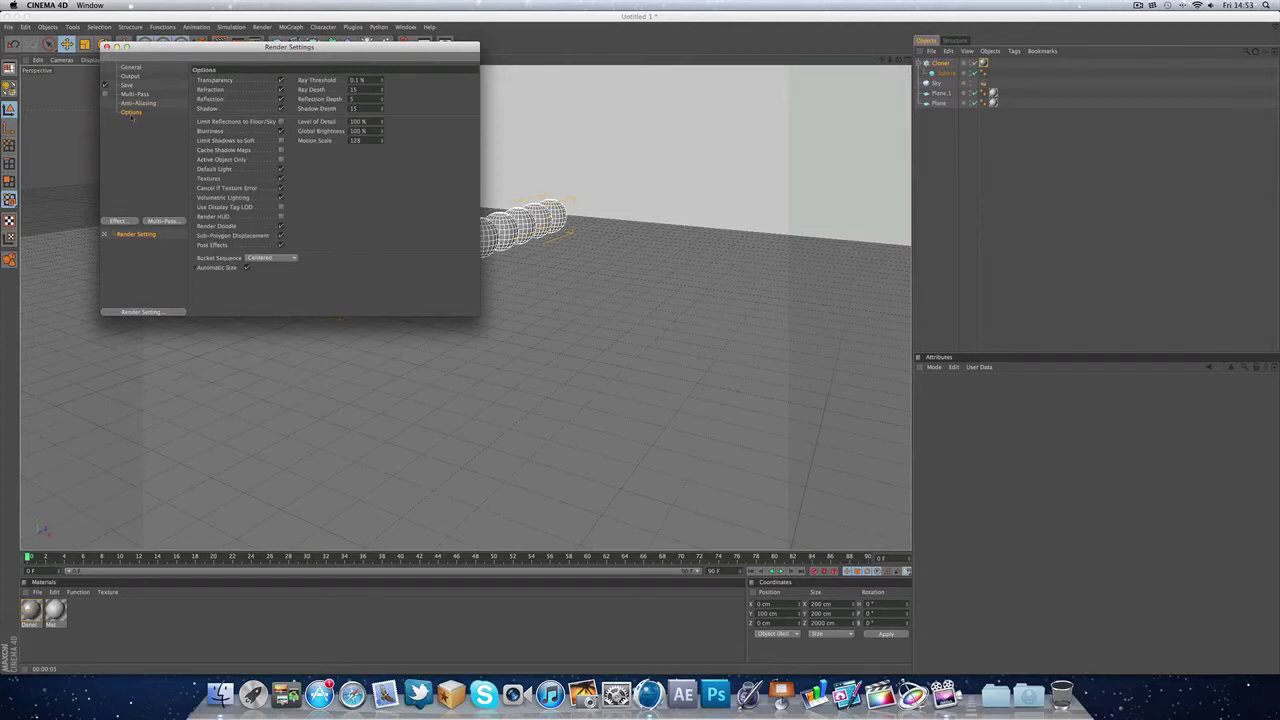
left_click(119, 221)
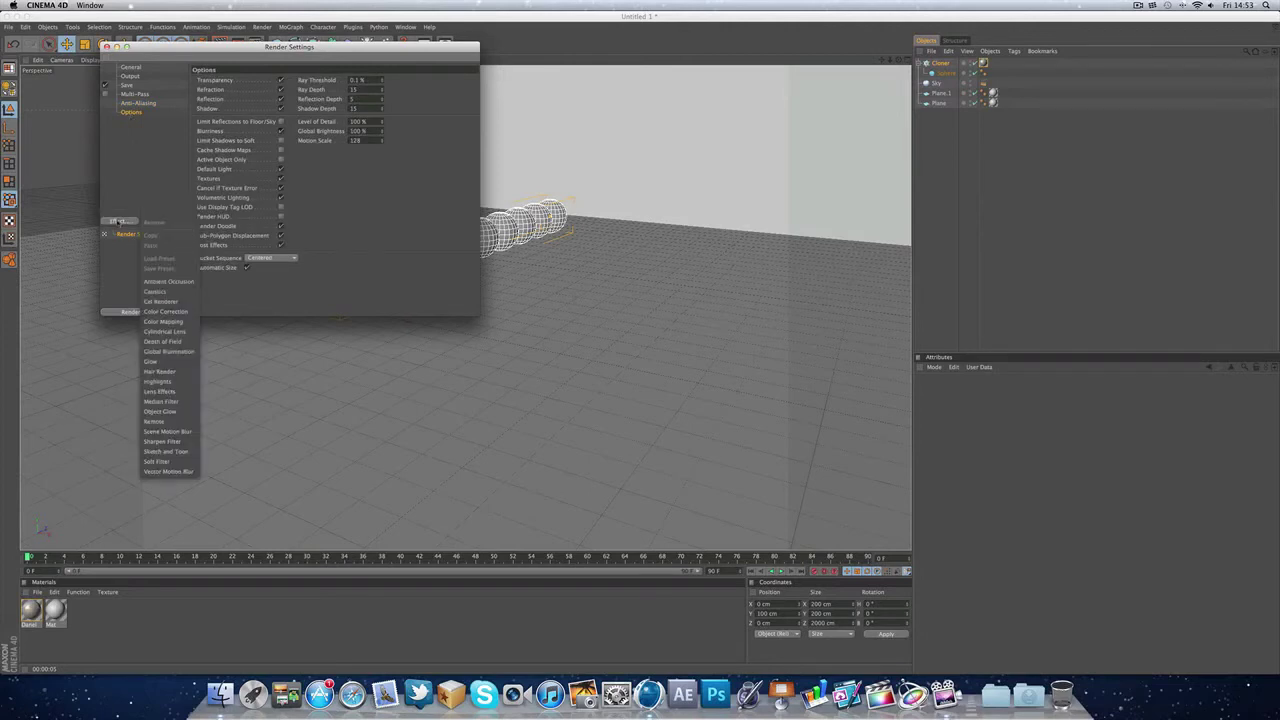
left_click(168, 351)
left_click(122, 221)
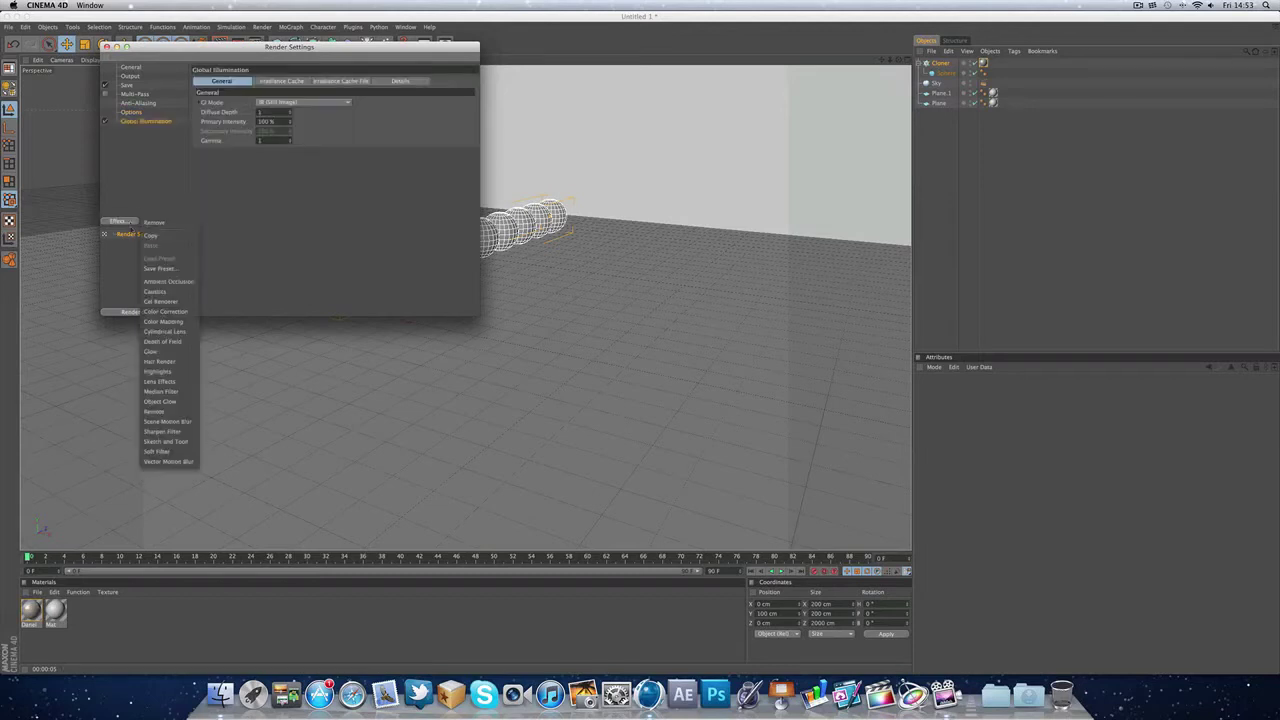
left_click(174, 346)
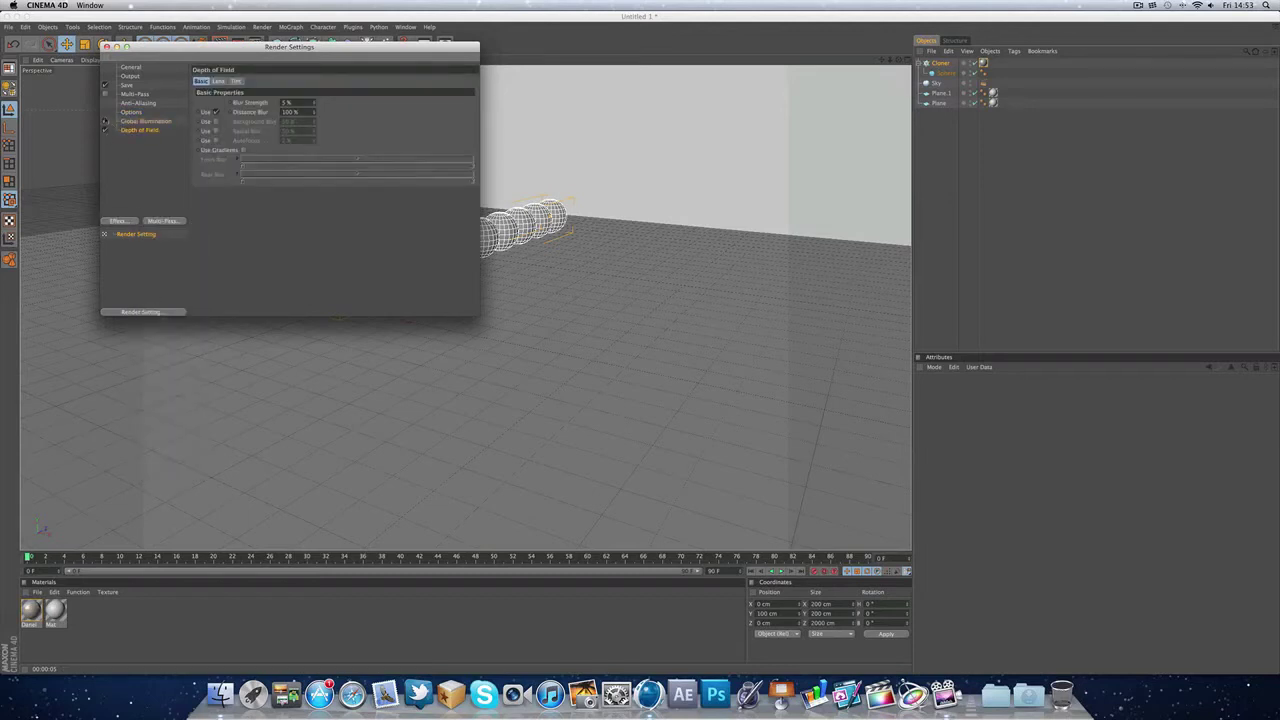
left_click(105, 130)
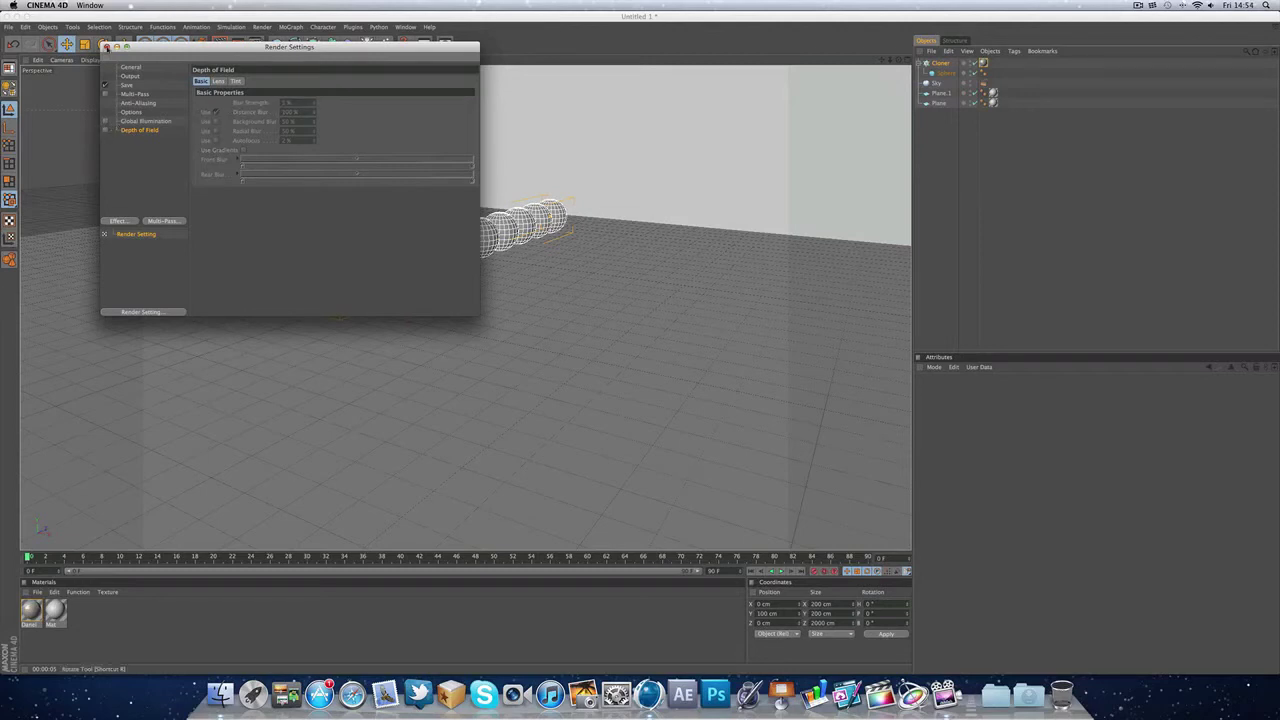
left_click(107, 47)
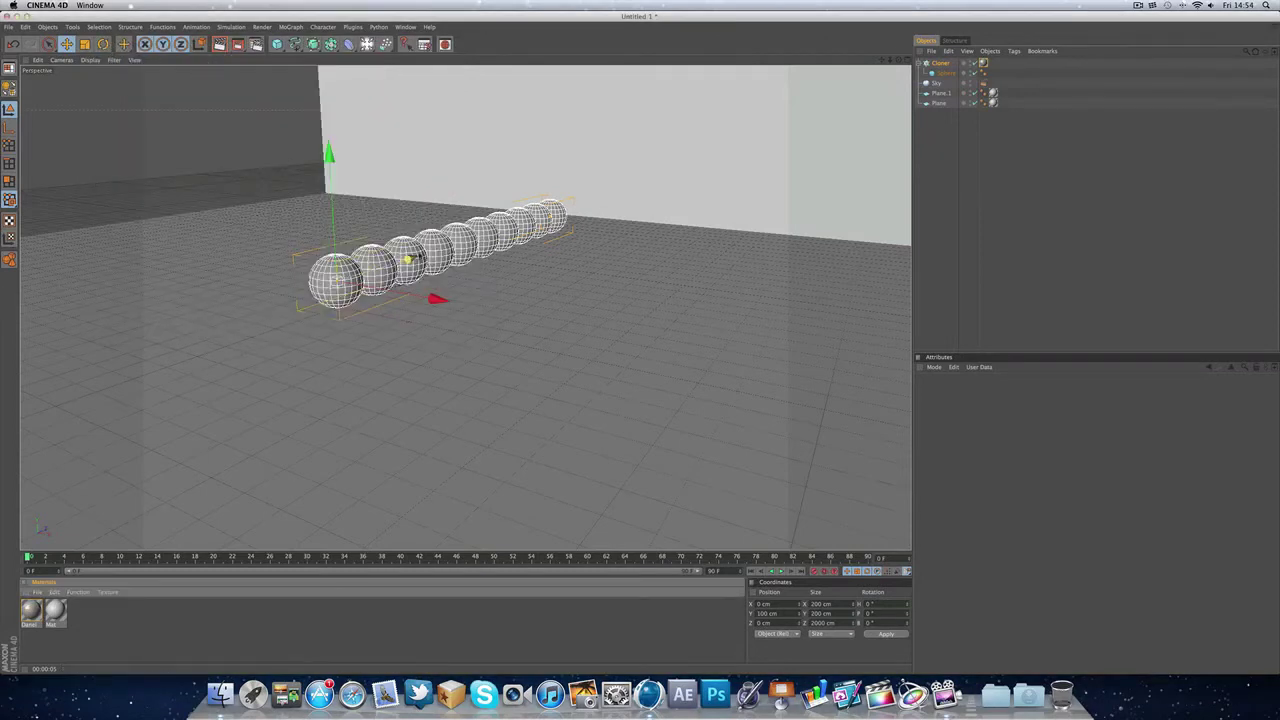
Step: Add a Light to the scene and set its shadow type to Shadow Maps (Soft)
left_click_drag(366, 44, 398, 56)
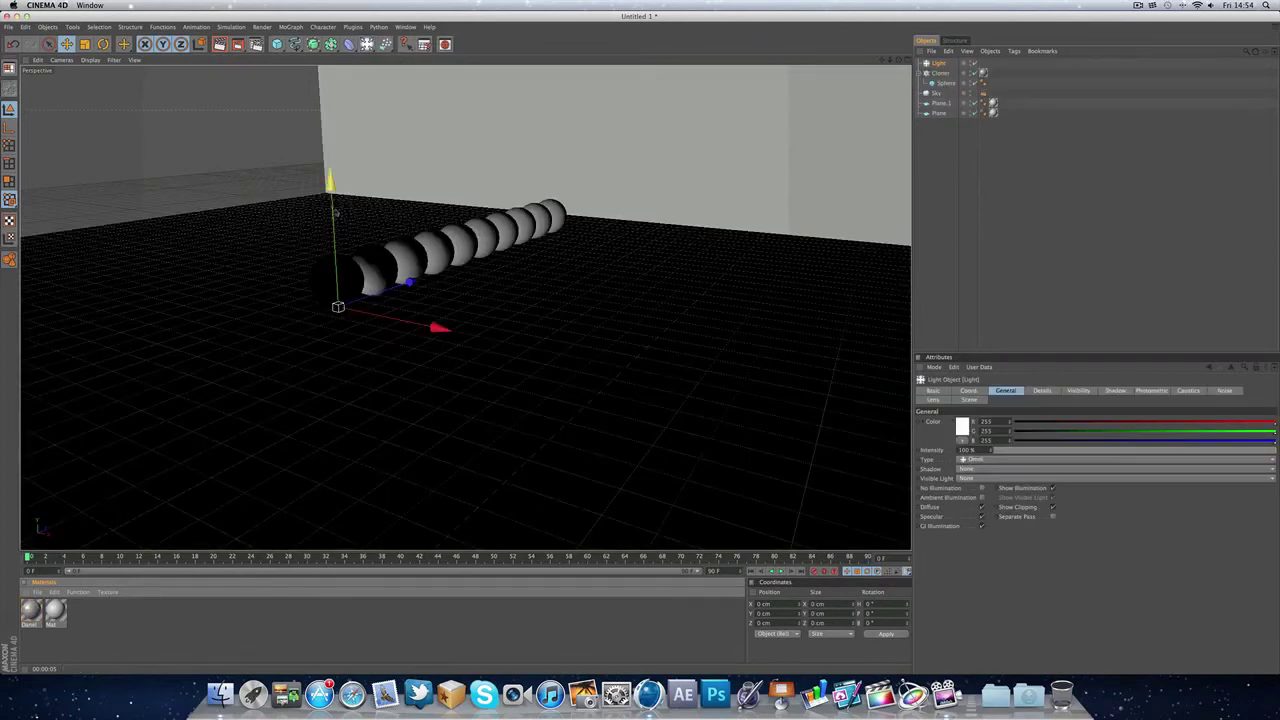
left_click(1113, 391)
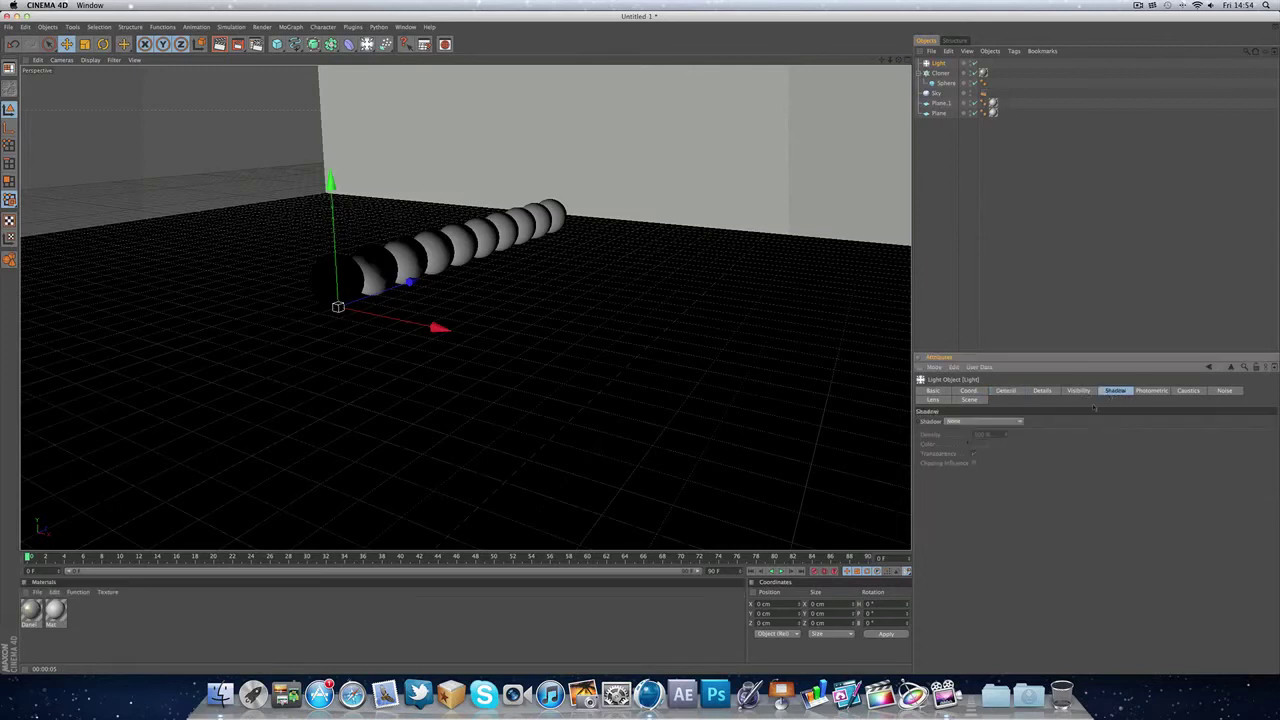
left_click(980, 421)
left_click(975, 436)
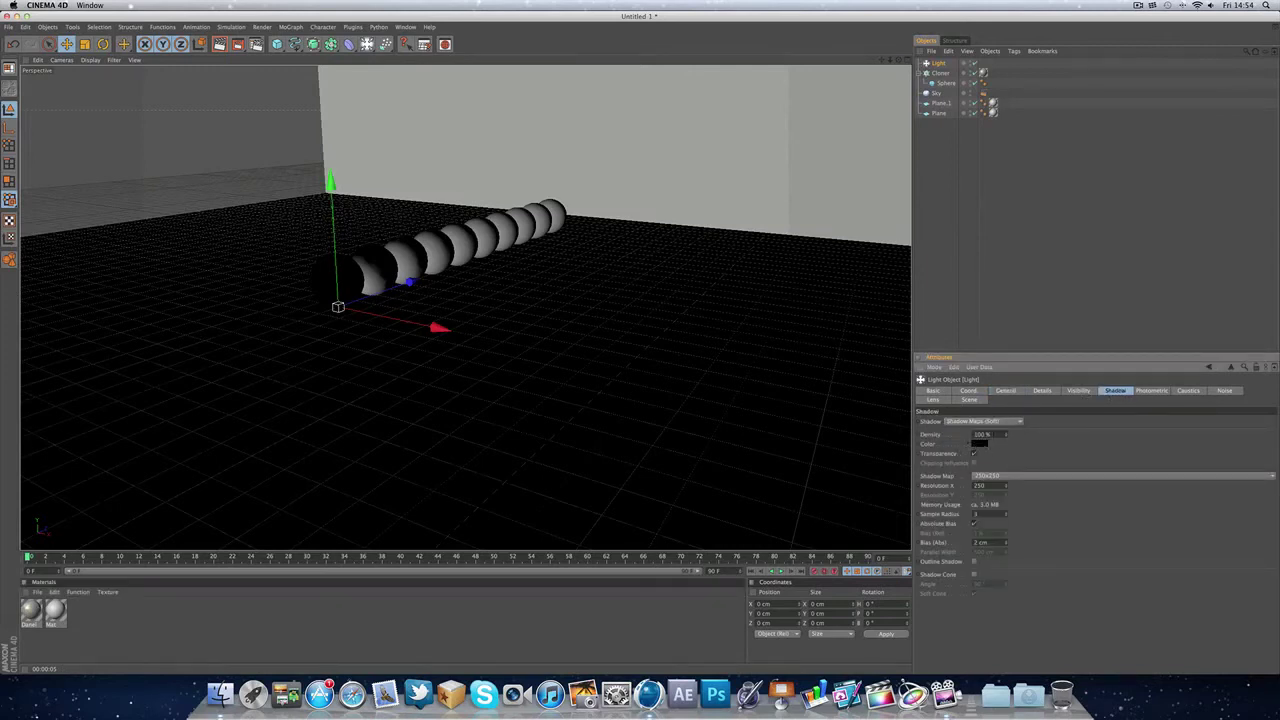
Step: Set the light's color to a bright yellow with hue 54°, 100% saturation and 100% brightness
left_click(1019, 391)
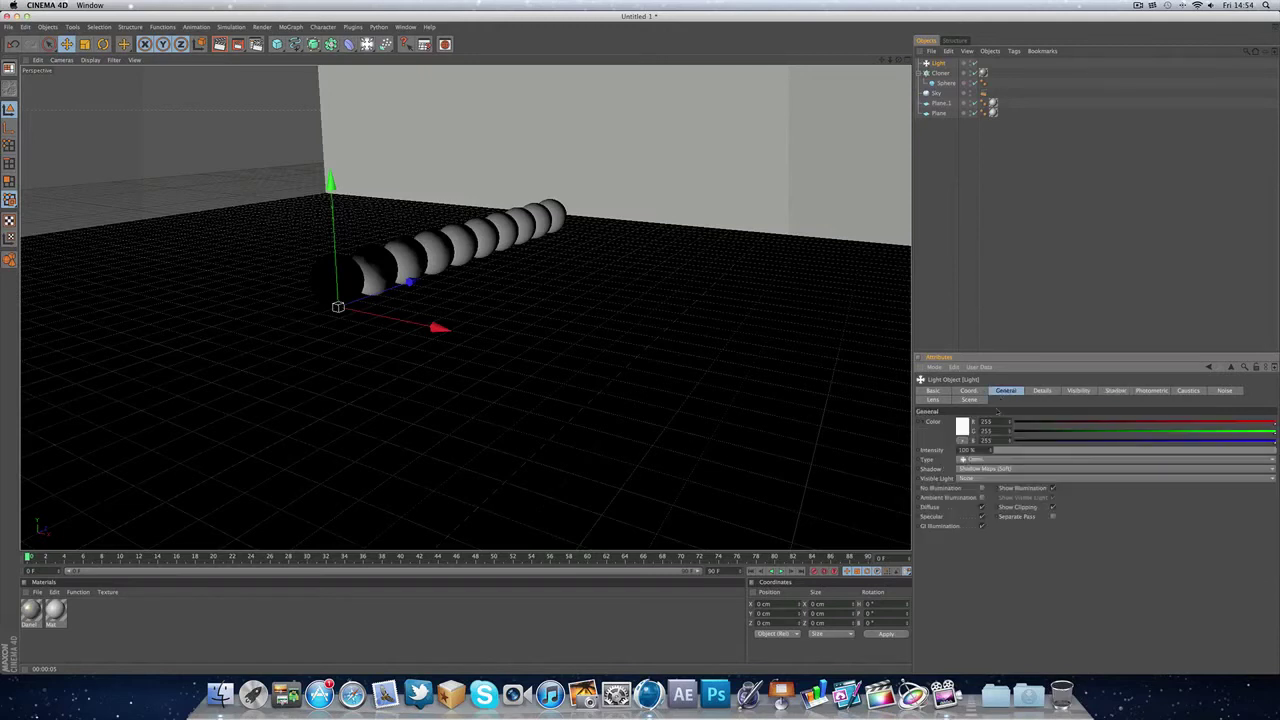
left_click(960, 426)
left_click_drag(943, 393, 978, 402)
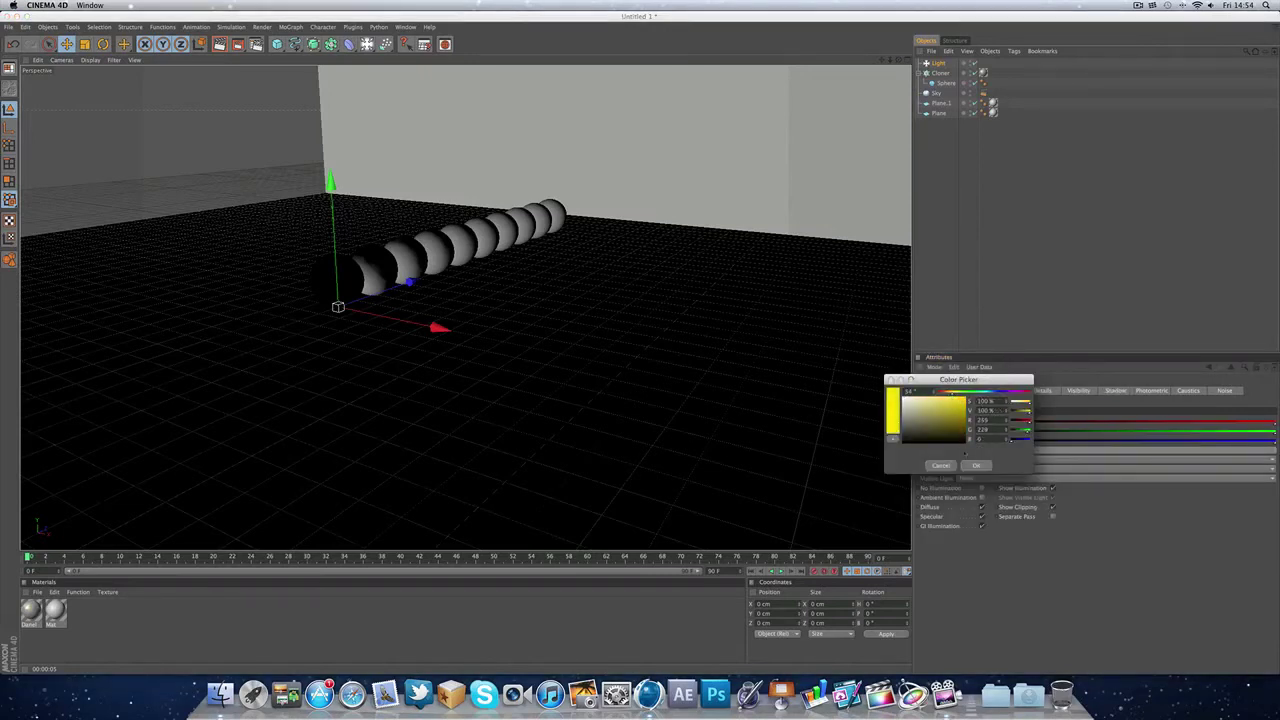
left_click(976, 465)
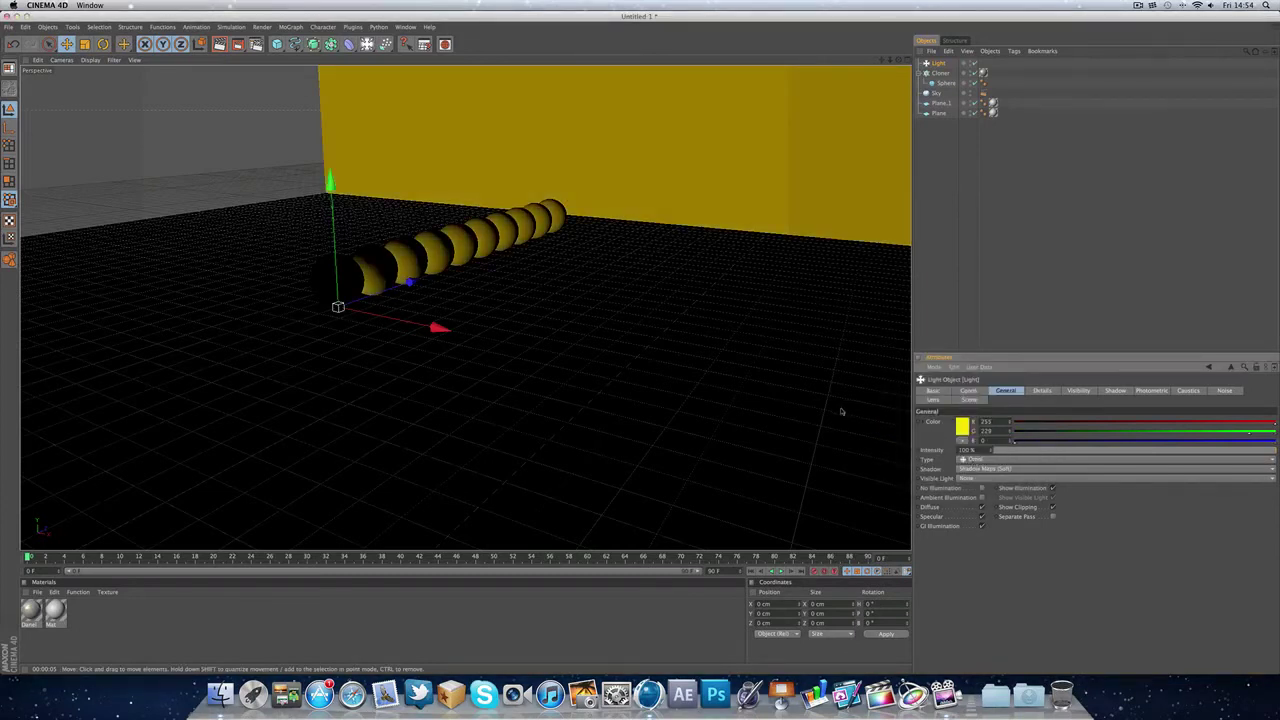
Step: Set the light's intensity to 50% and move it above and beside the far end of the sphere row, at about Z 1597 cm
left_click(1136, 455)
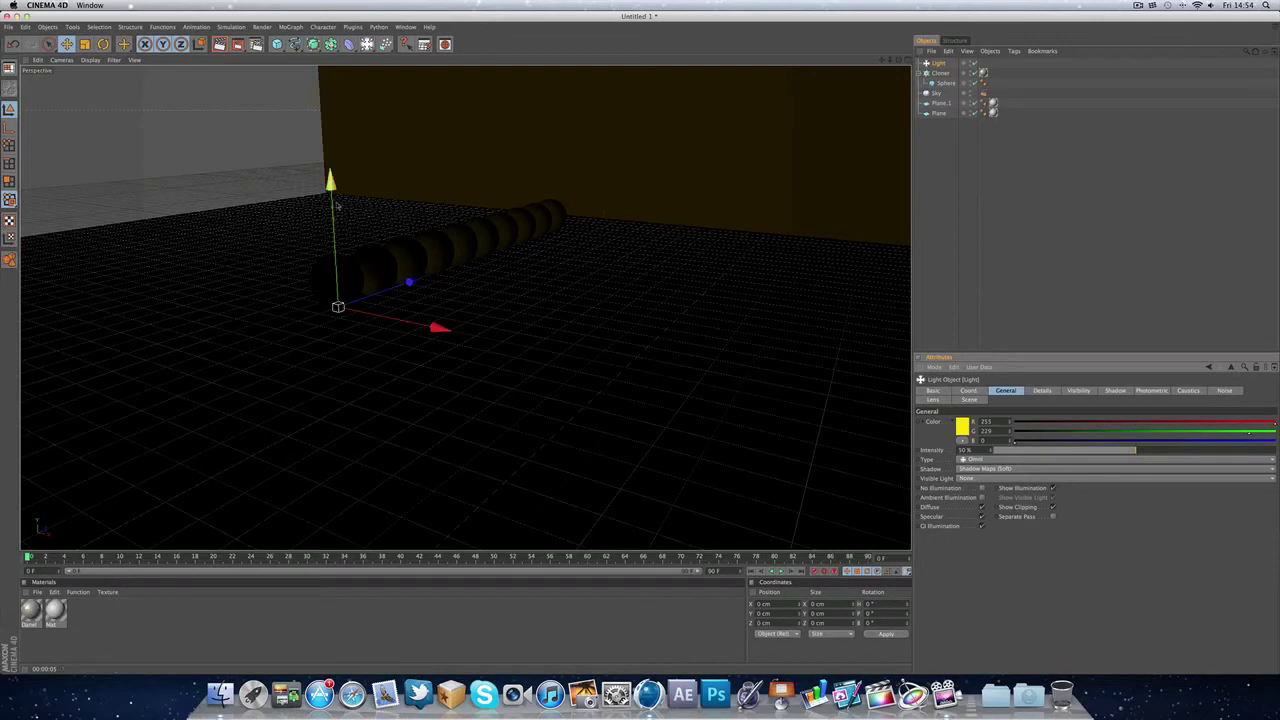
left_click_drag(330, 182, 327, 46)
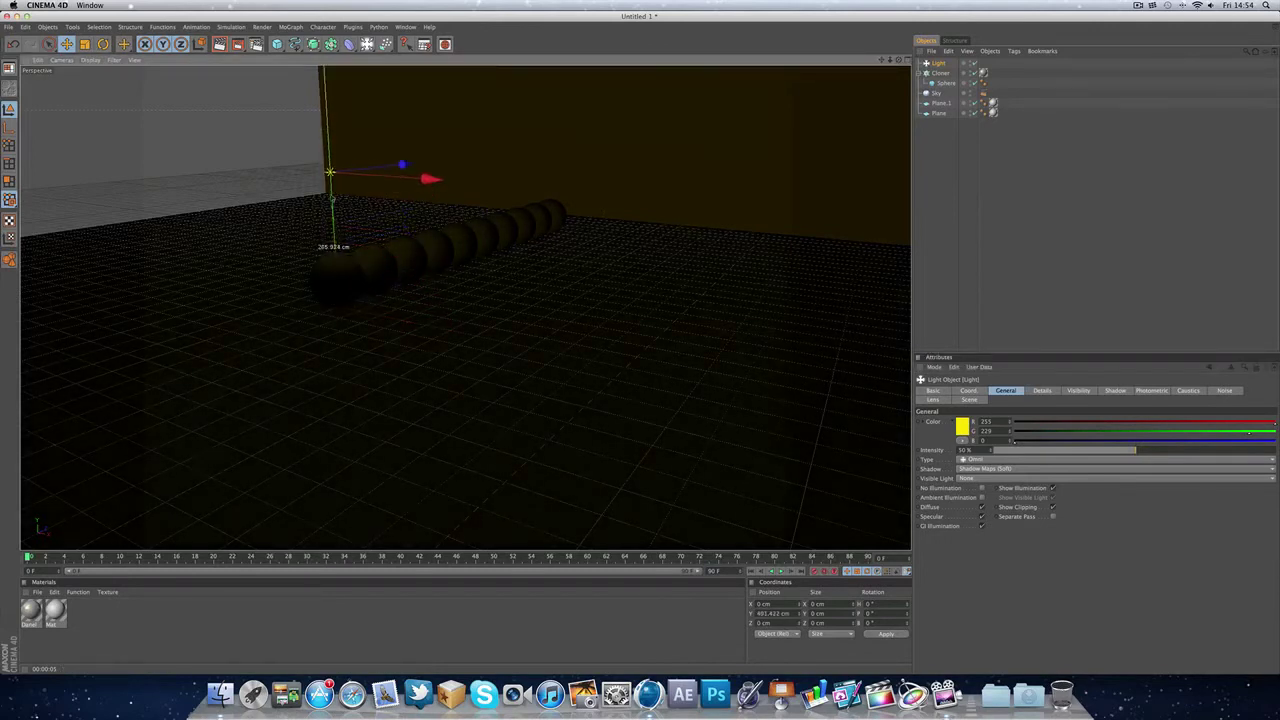
left_click_drag(403, 163, 602, 143)
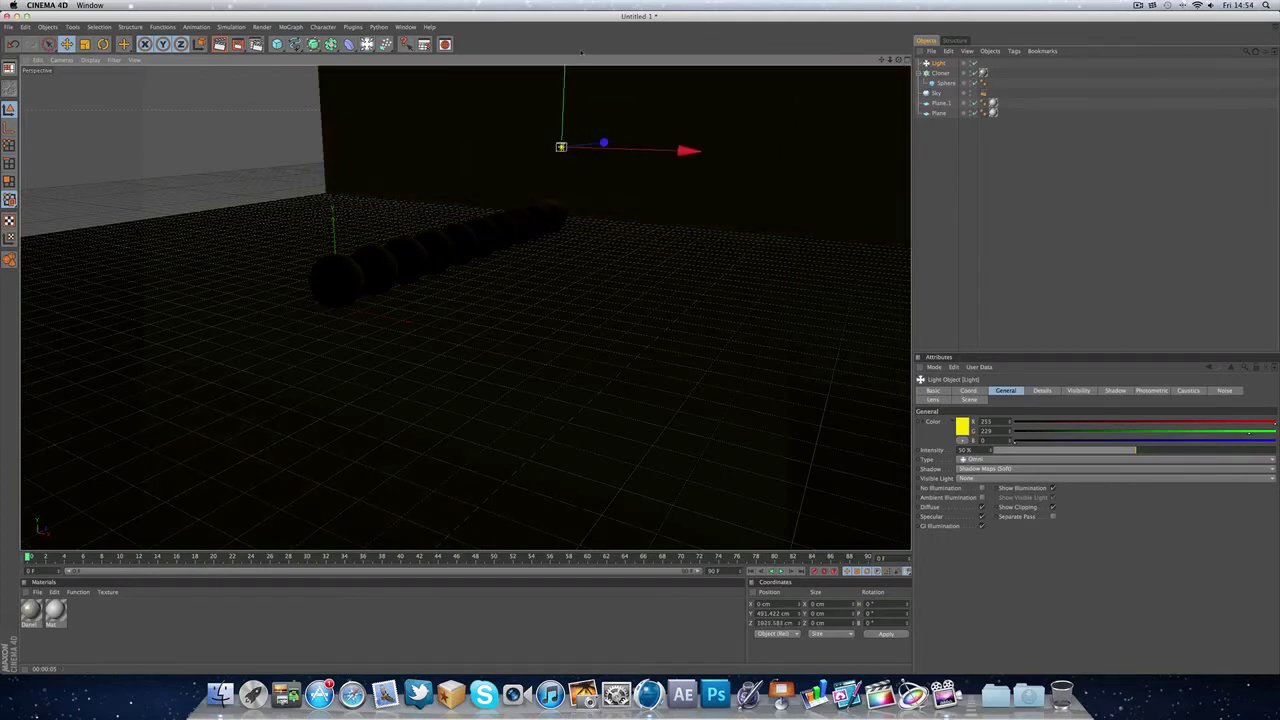
left_click_drag(898, 60, 808, 73)
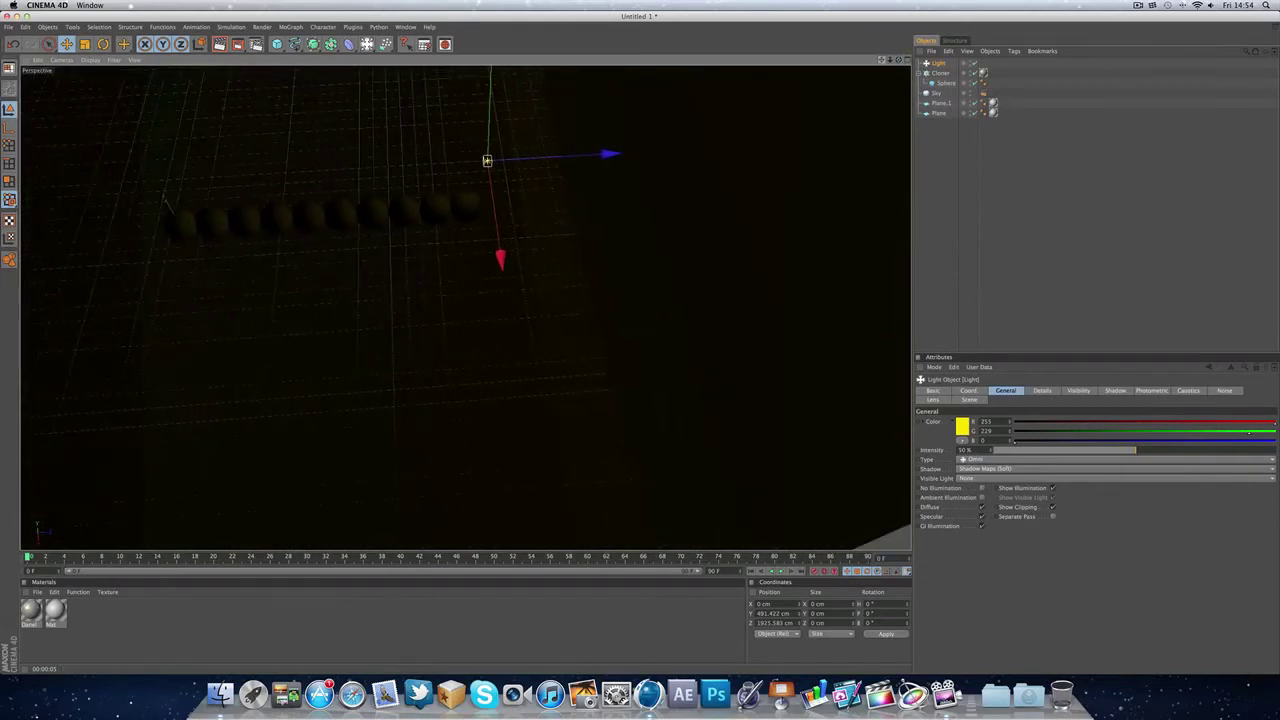
left_click_drag(610, 155, 507, 160)
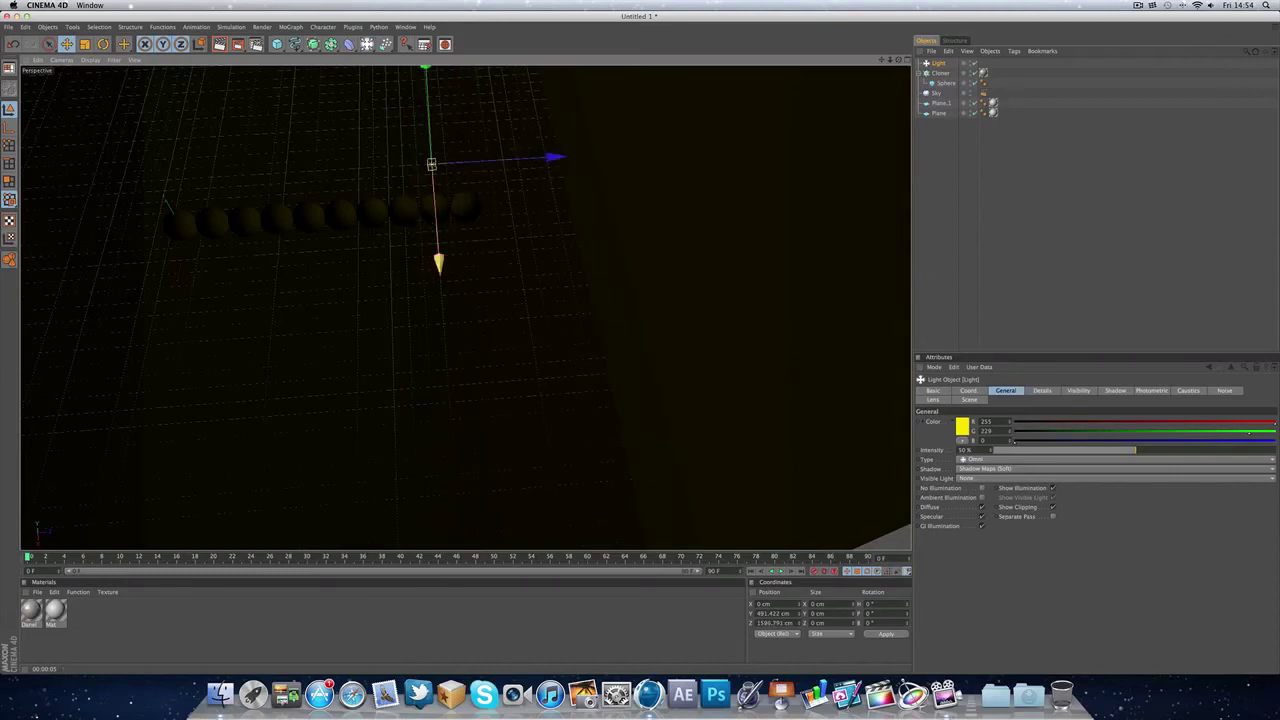
left_click_drag(437, 262, 445, 352)
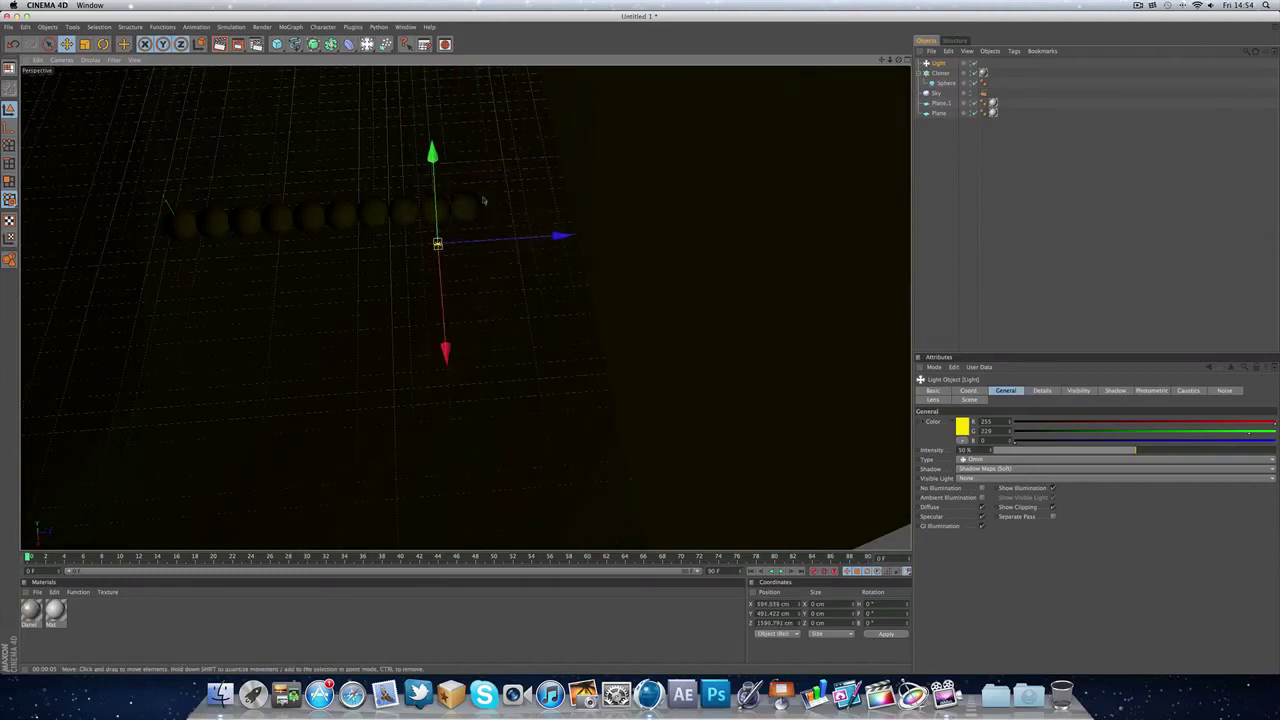
Step: Raise the light's intensity to 60%
left_click_drag(899, 60, 977, 36)
left_click_drag(881, 60, 1045, 27)
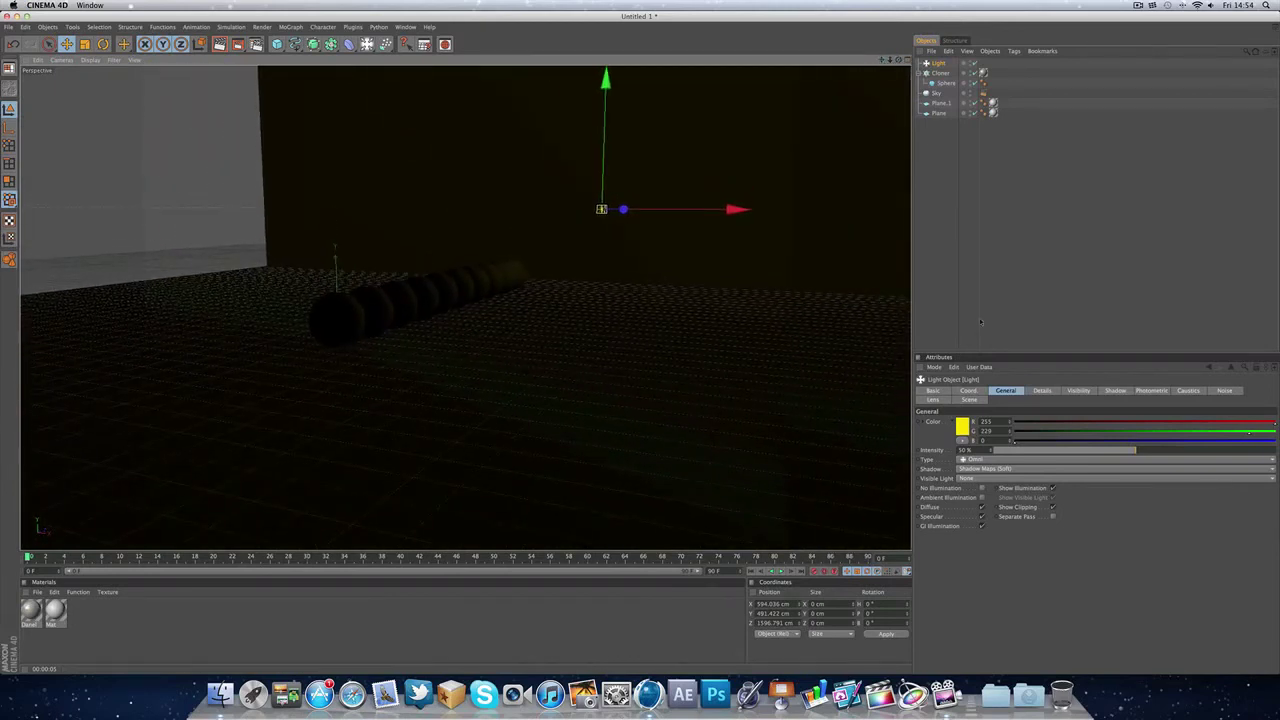
double_click(966, 450)
type("60")
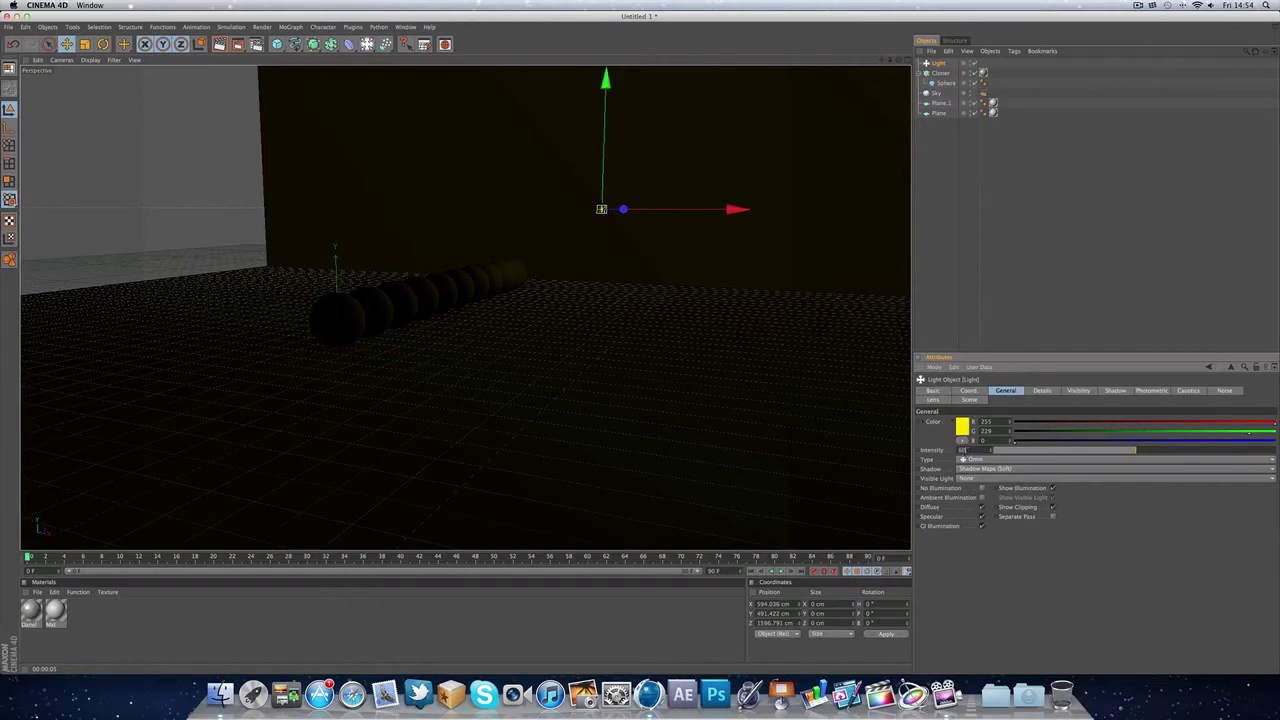
key("Return")
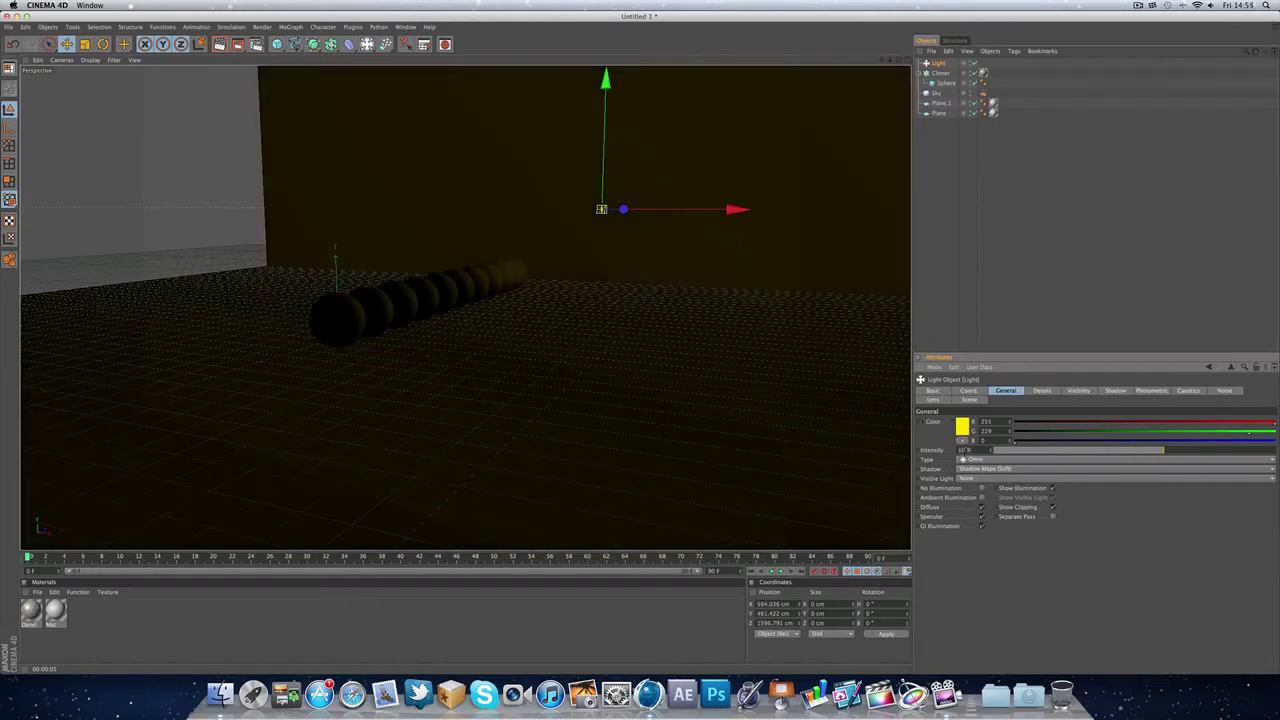
Step: Frame the row of spheres closer from its near end, add a Camera from this view, and make it the active view
scroll(662, 188, "up", 5)
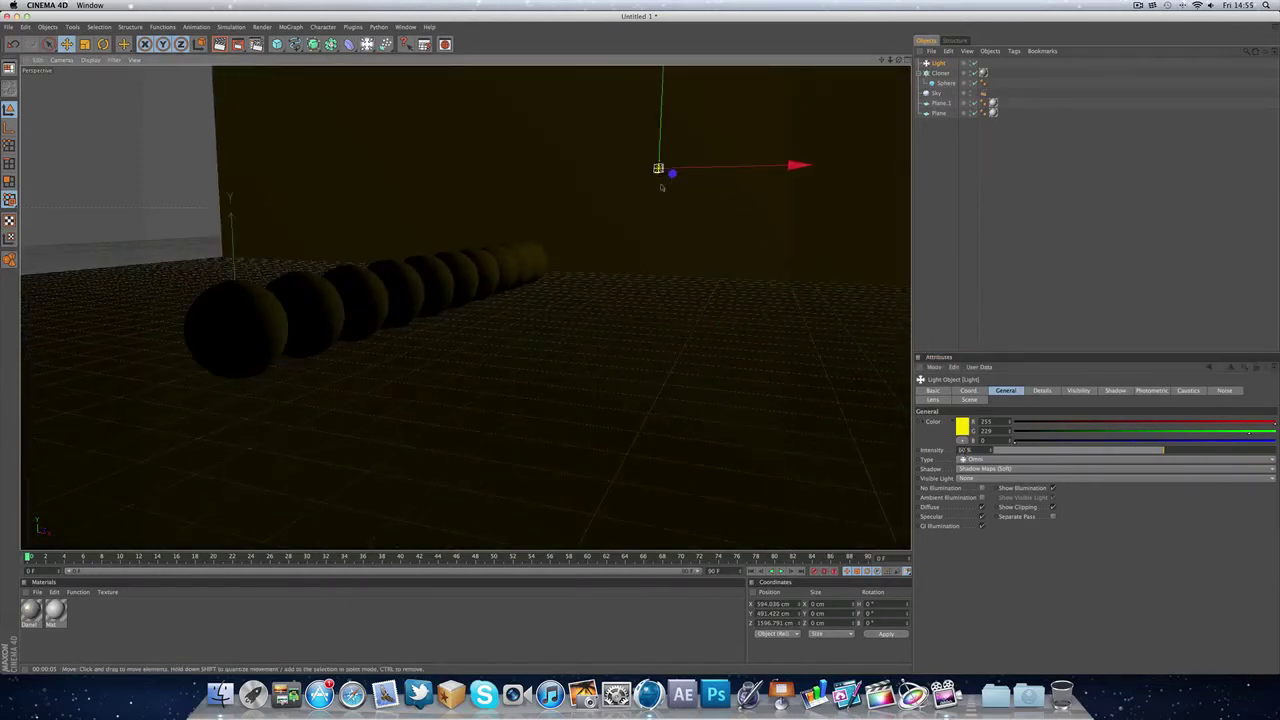
scroll(661, 187, "up", 4)
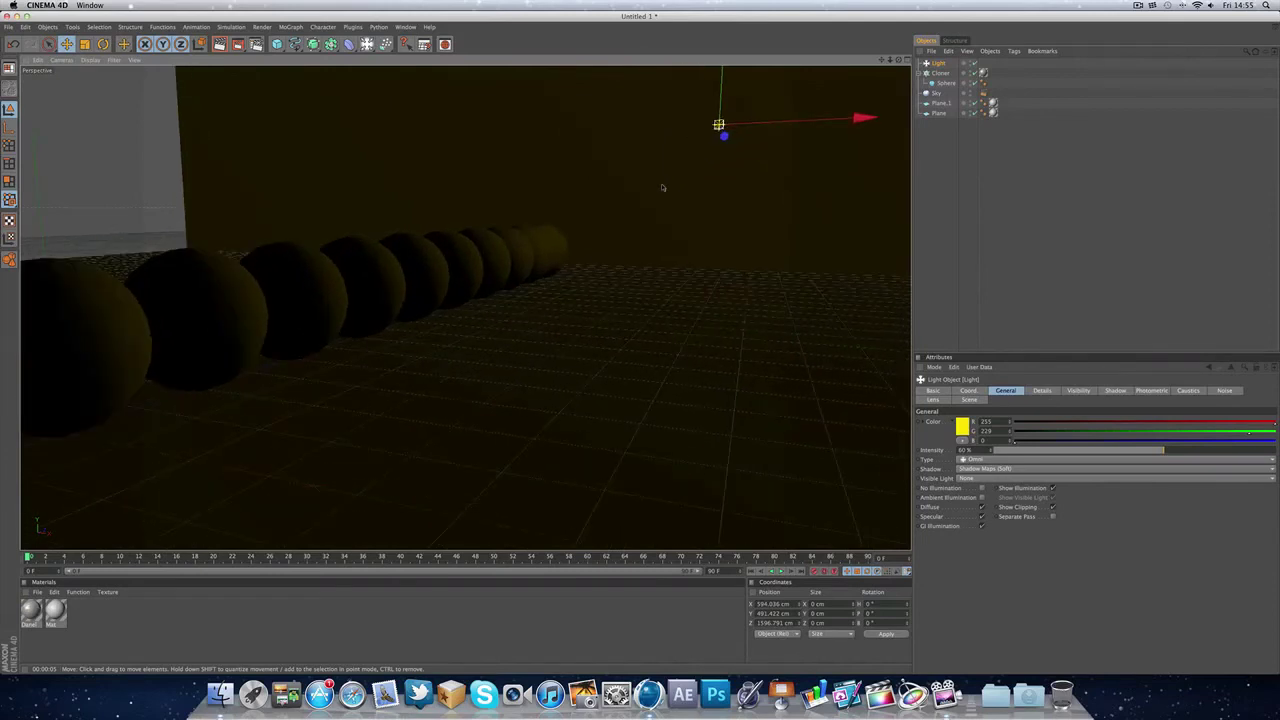
scroll(661, 187, "up", 2)
mouse_move(898, 61)
left_mouse_down()
mouse_move(926, 64)
mouse_move(892, 63)
left_mouse_up()
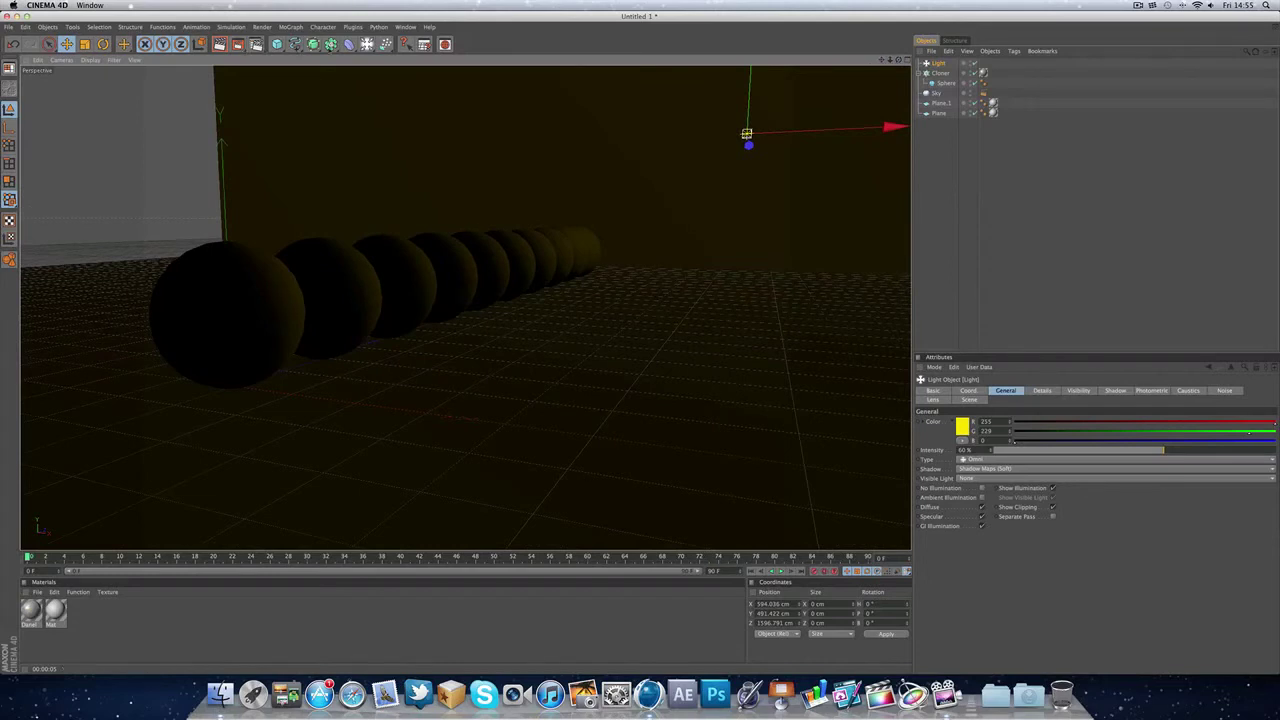
left_click(349, 44)
left_click(381, 44)
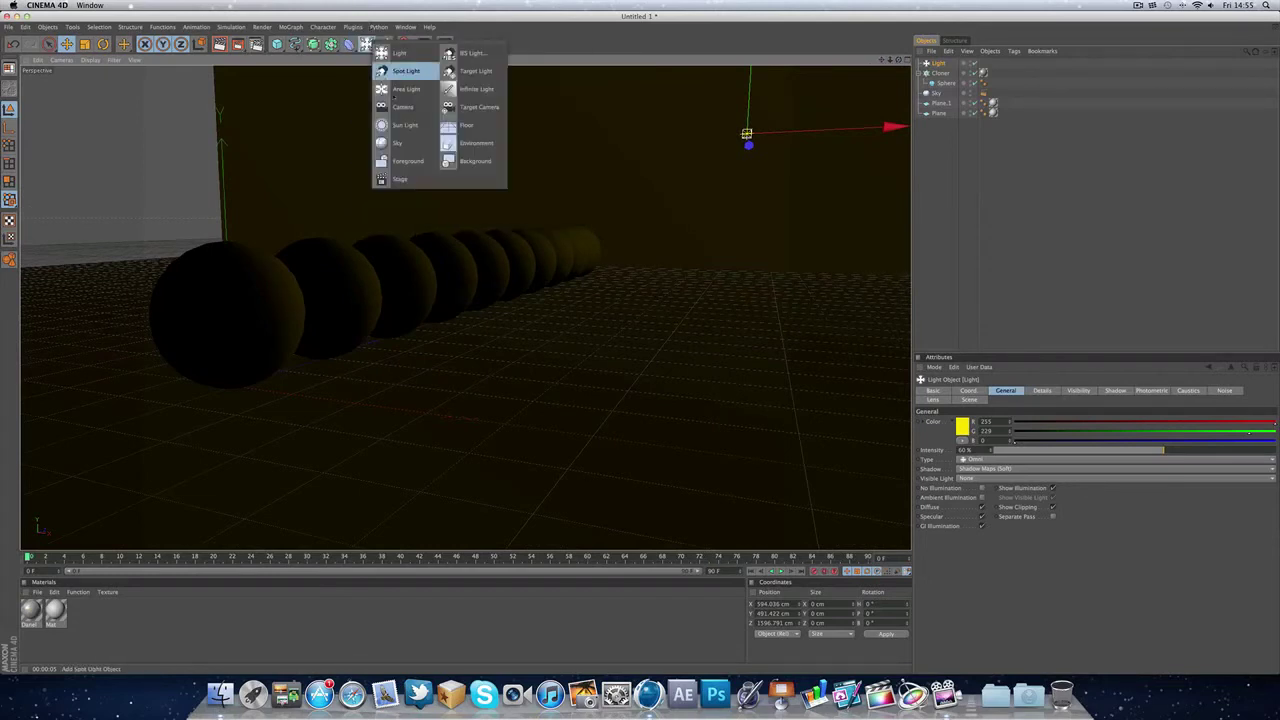
left_click(406, 108)
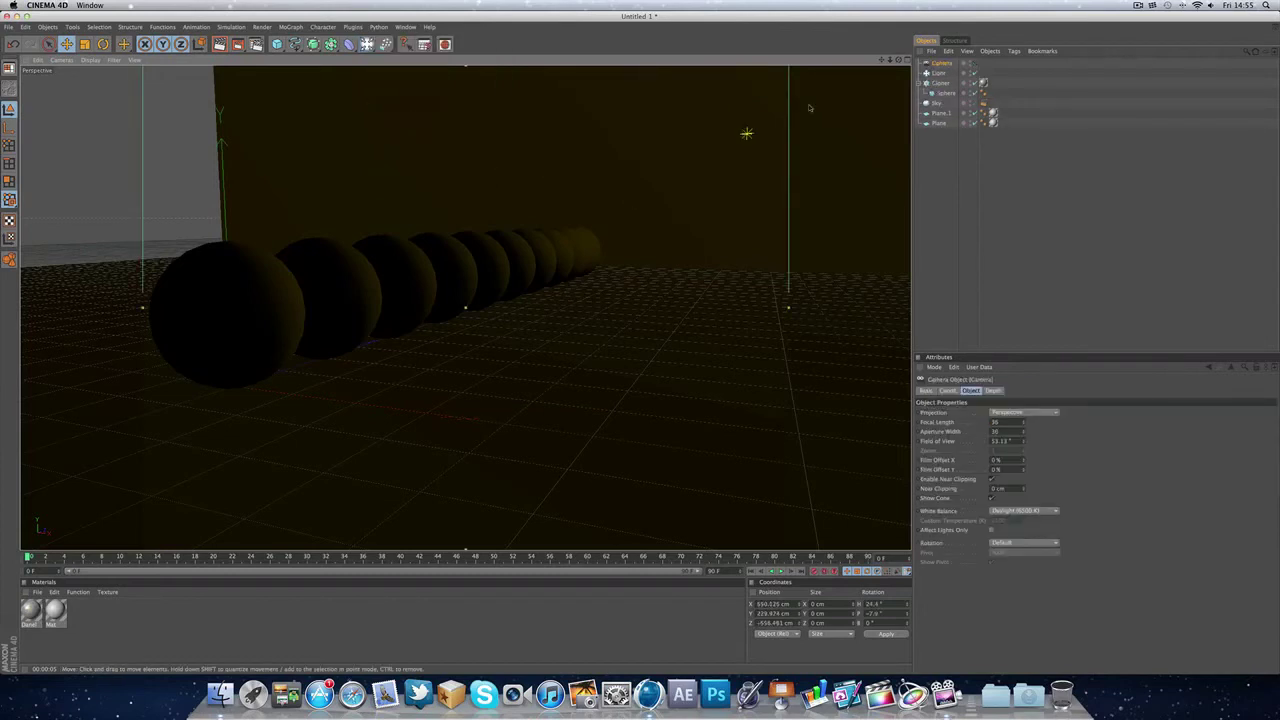
left_click(975, 64)
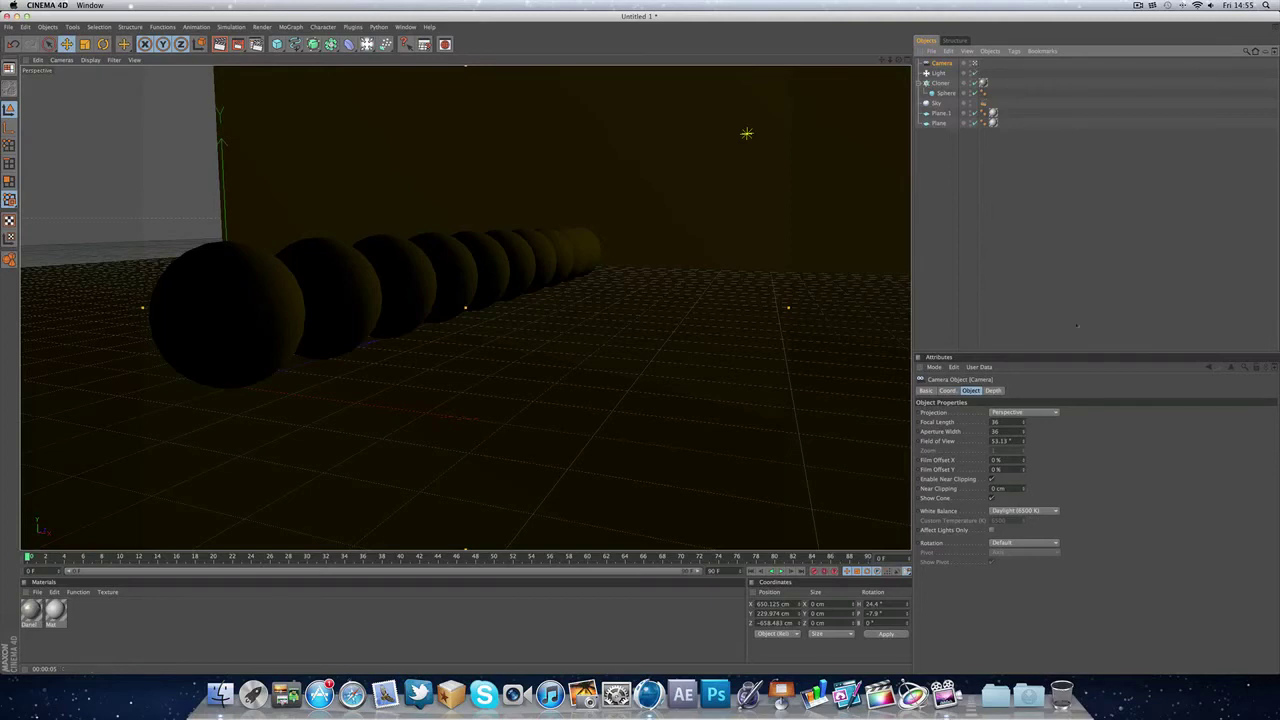
Step: Enable the camera's front and rear blur, and show the whole scene with the camera cone in a maximized top view
left_click(993, 391)
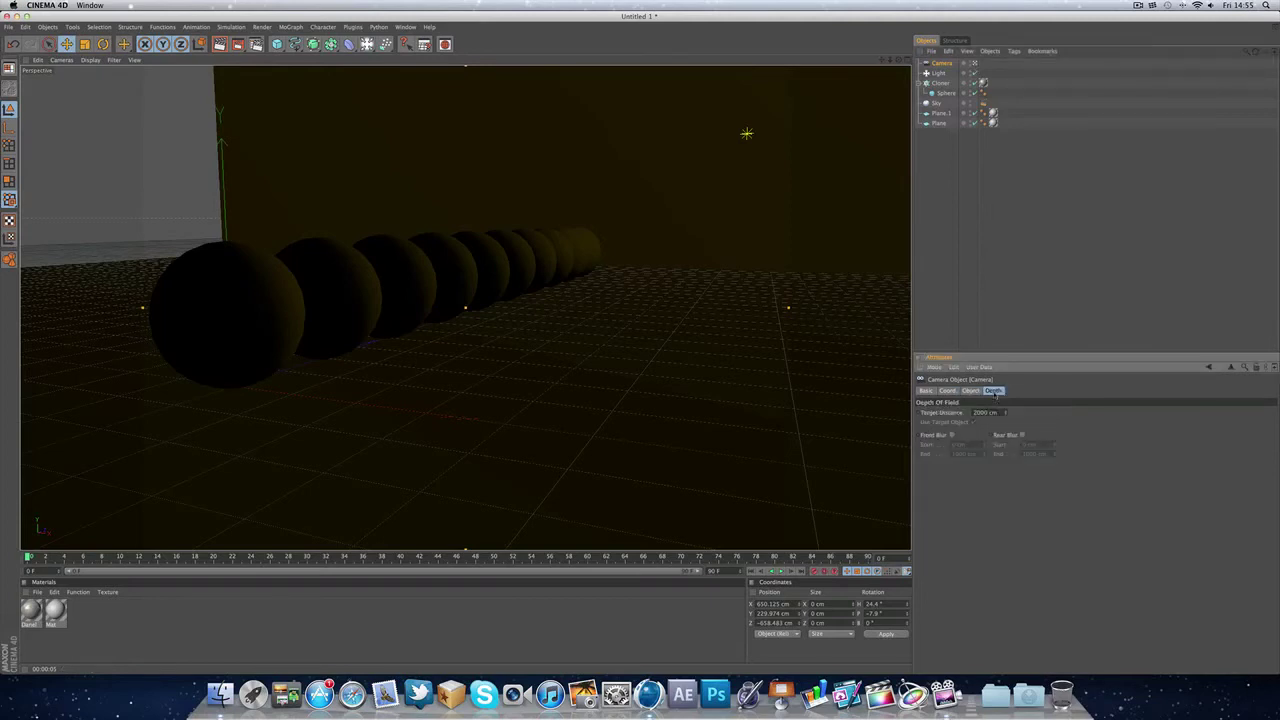
left_click(951, 435)
left_click(1022, 435)
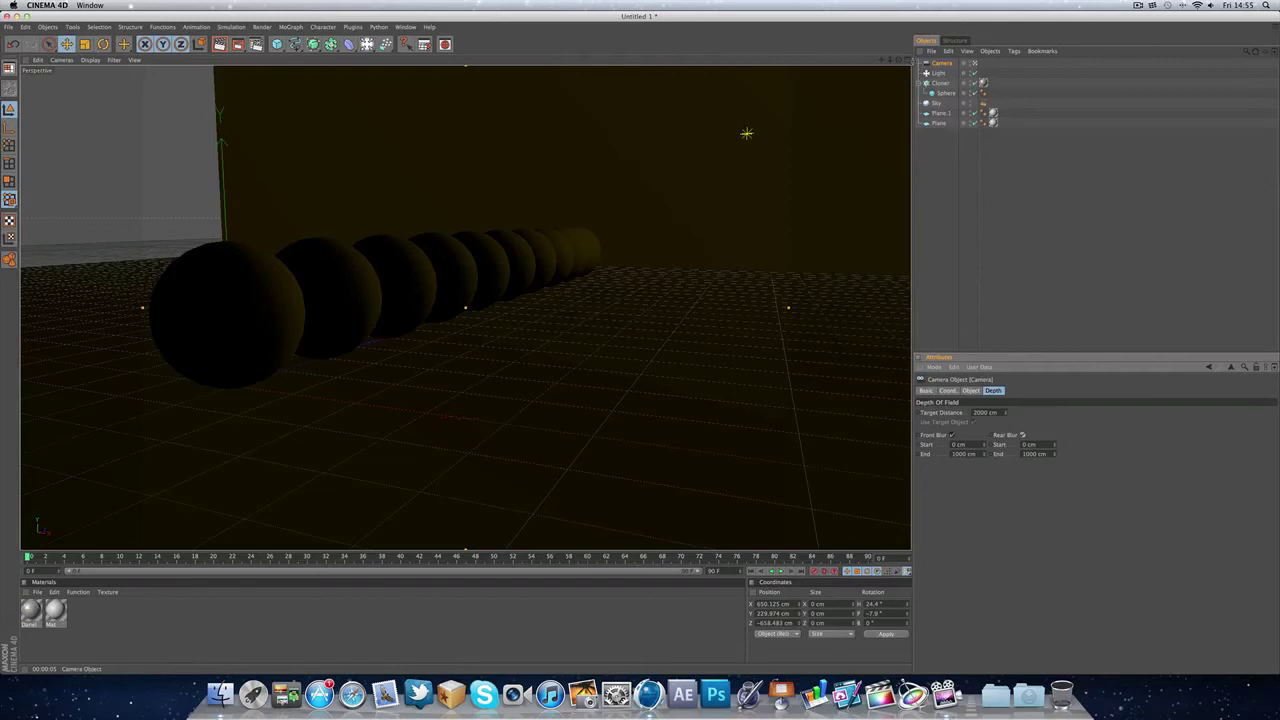
left_click(908, 60)
left_click(908, 60)
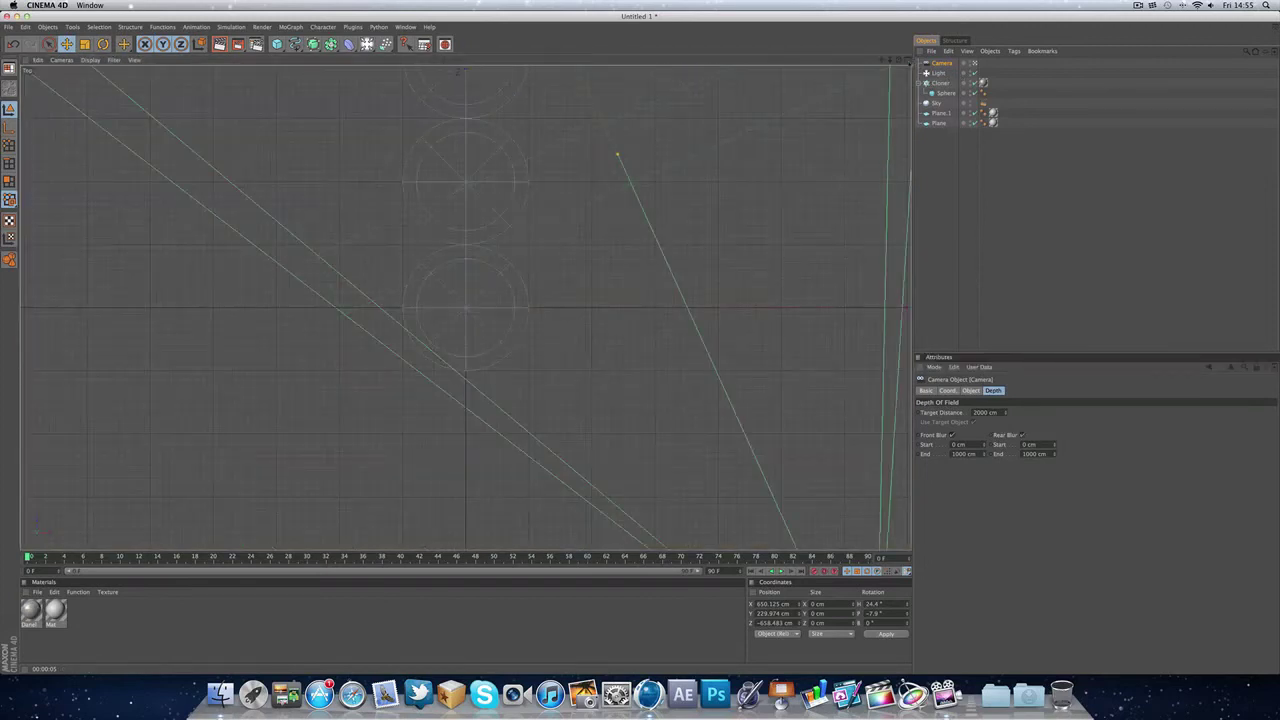
scroll(641, 148, "down", 4)
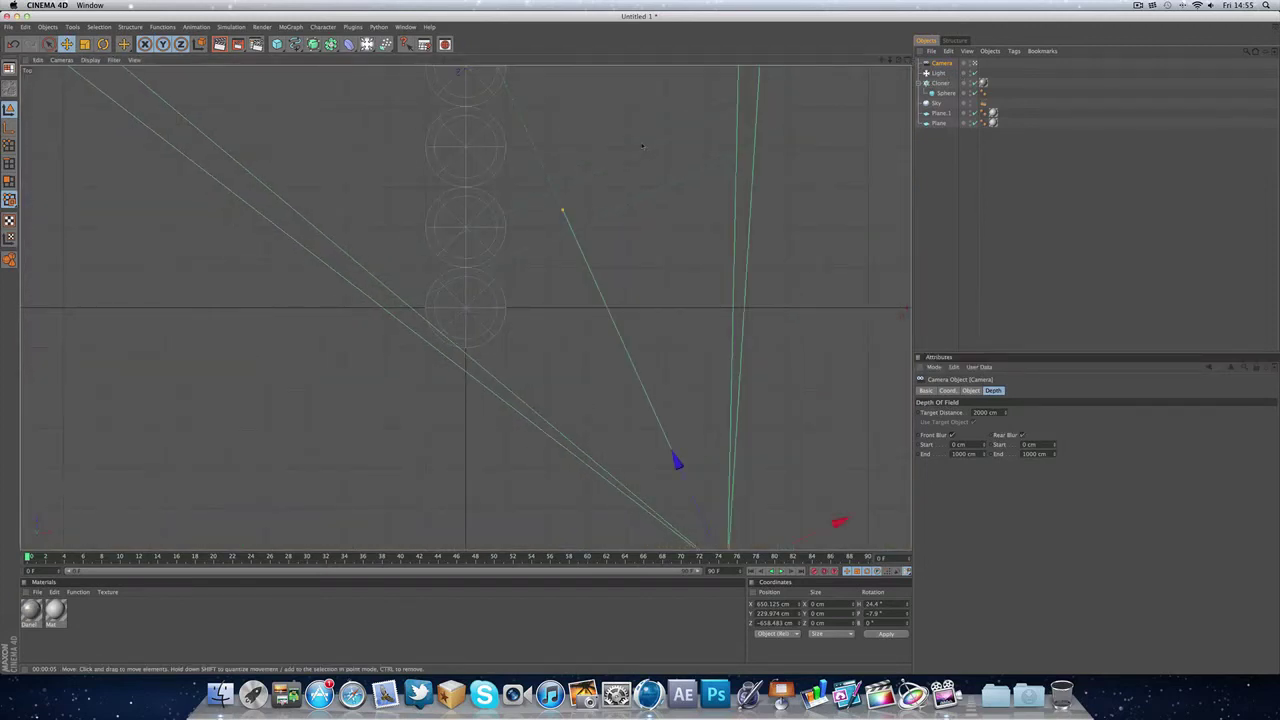
scroll(642, 146, "down", 3)
scroll(499, 170, "down", 3)
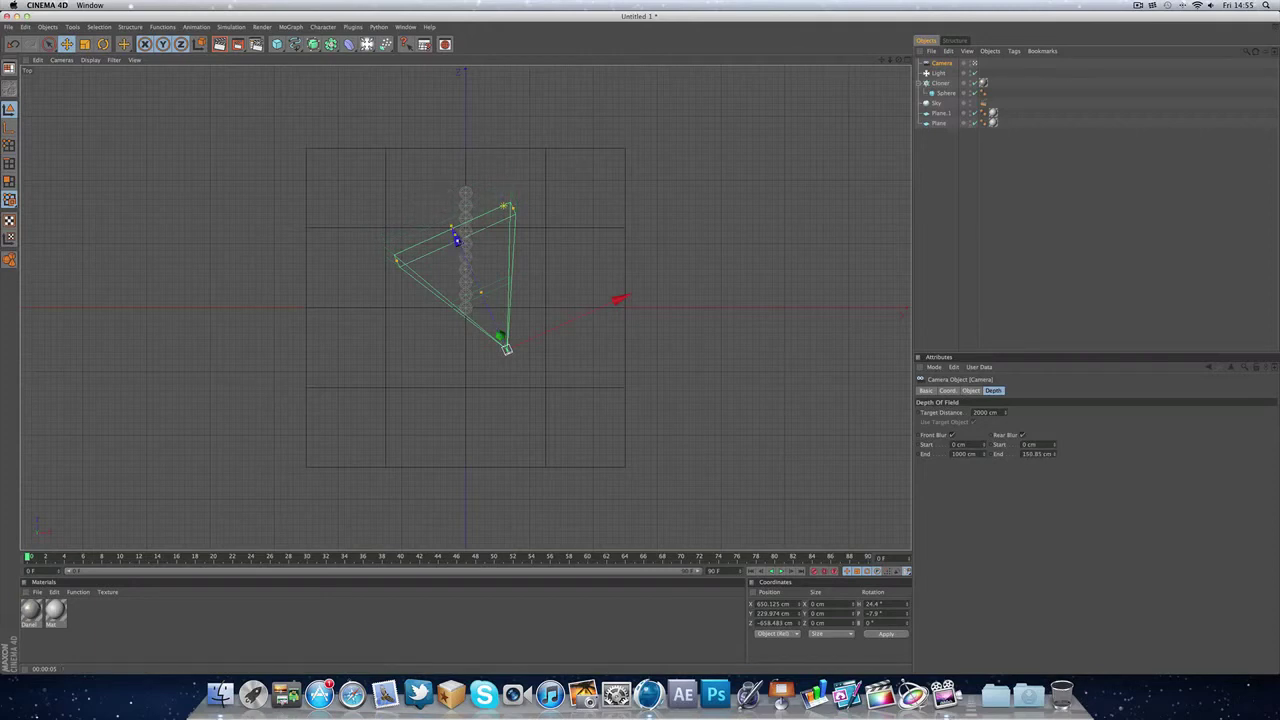
mouse_move(455, 235)
left_mouse_down()
mouse_move(468, 266)
mouse_move(463, 254)
left_mouse_up()
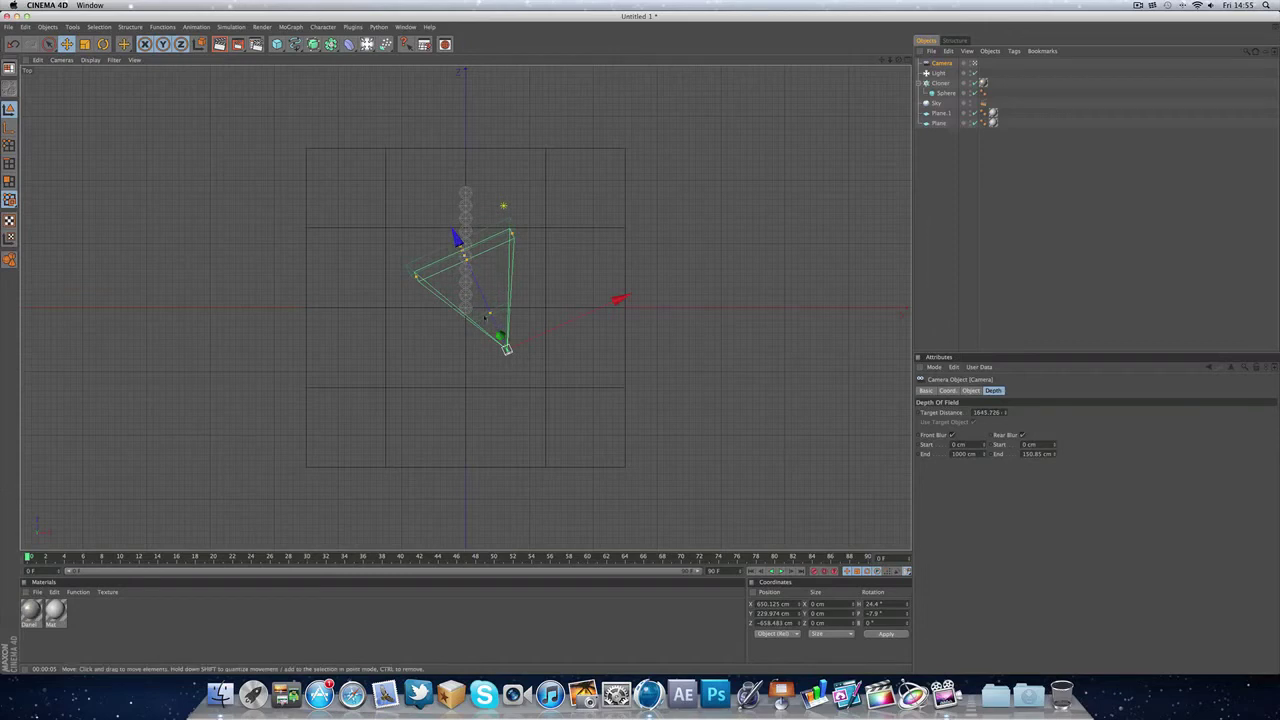
left_click_drag(493, 320, 494, 322)
left_click_drag(464, 253, 462, 251)
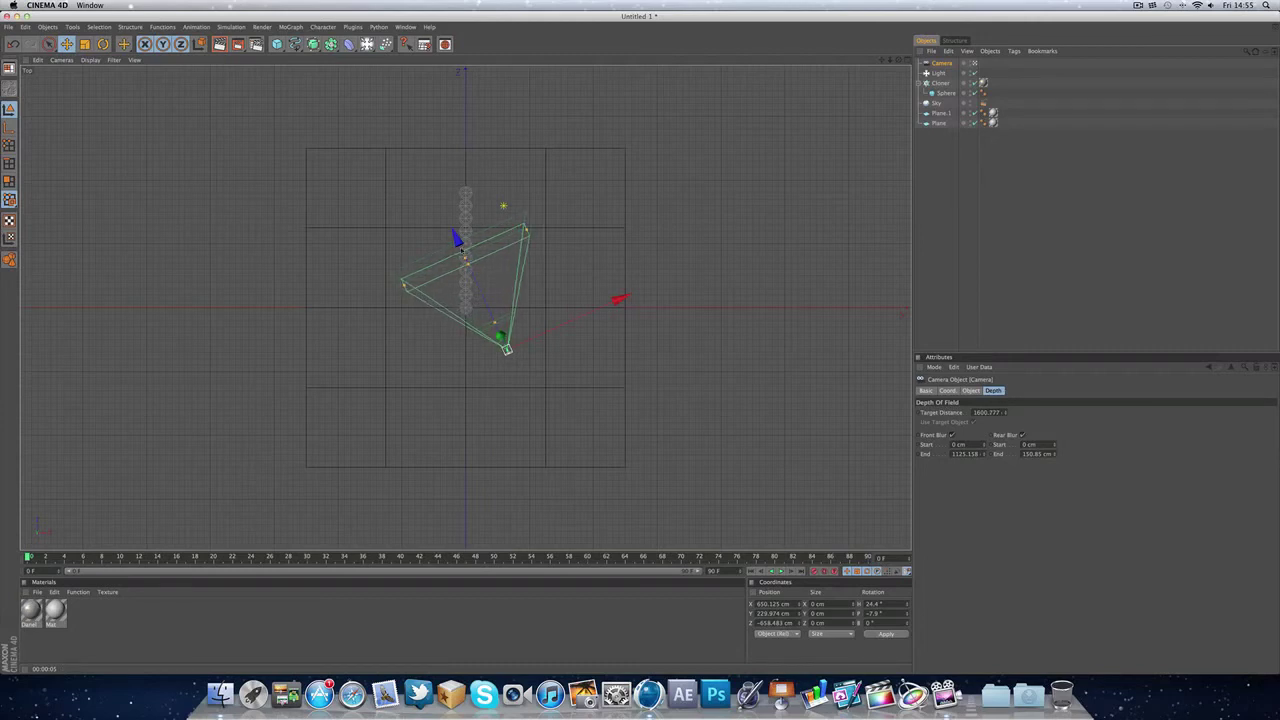
key("super+z")
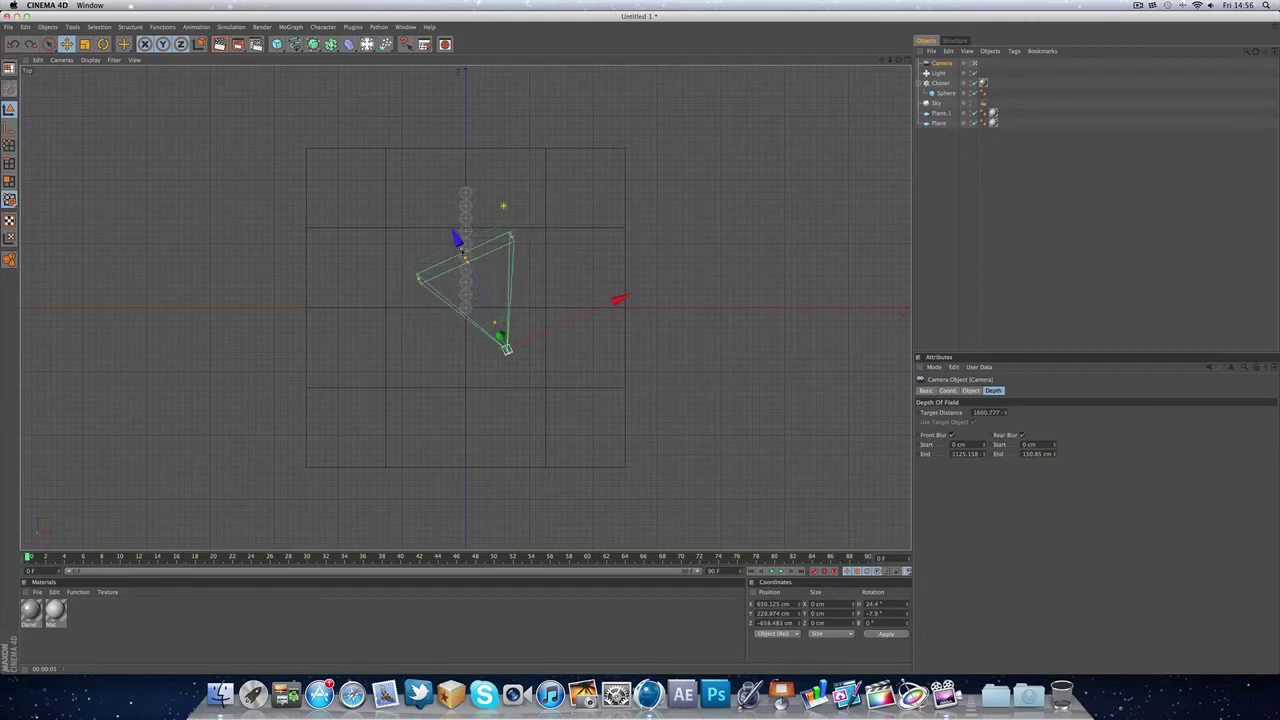
left_click_drag(463, 252, 468, 265)
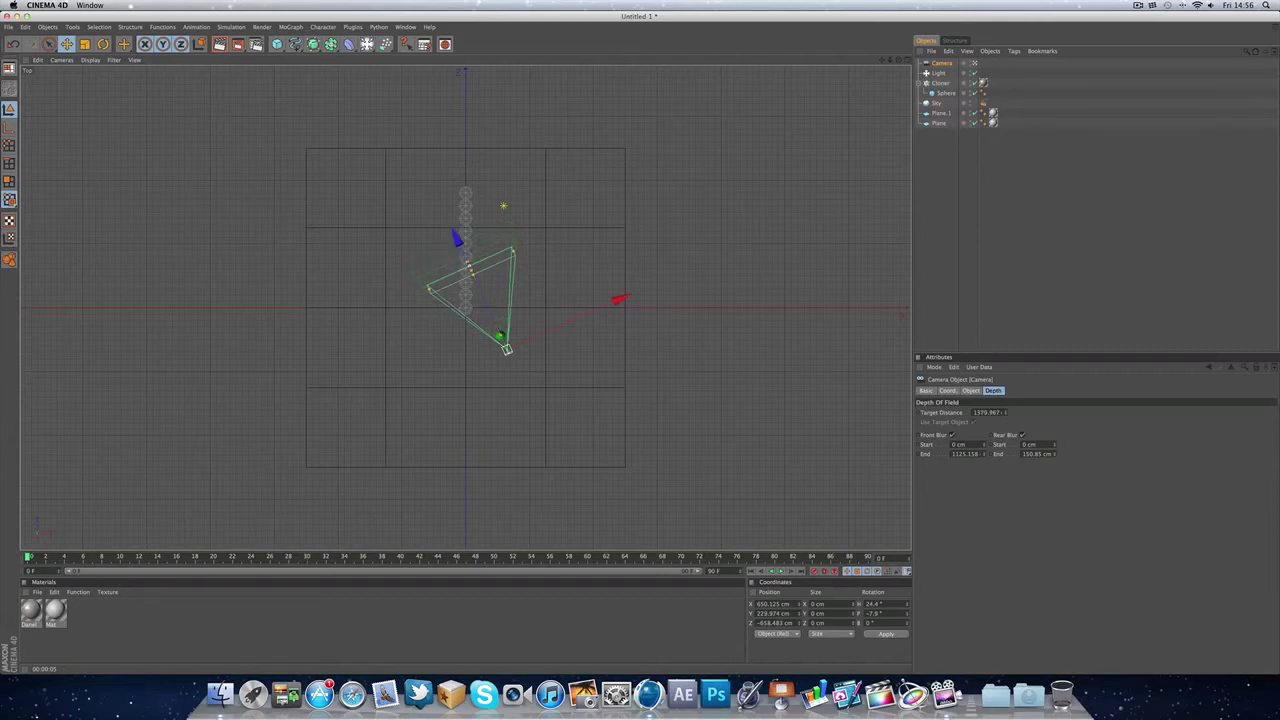
key("super+z")
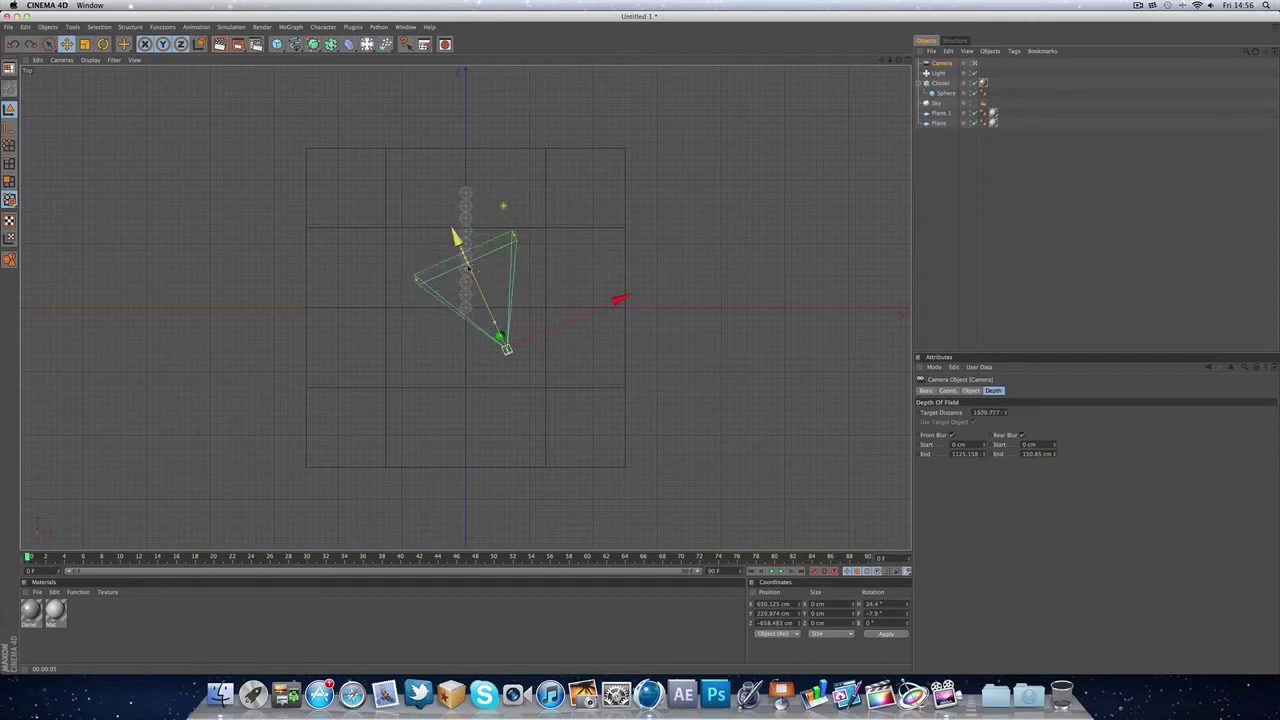
key("super+z")
key("super+z")
key("super+z")
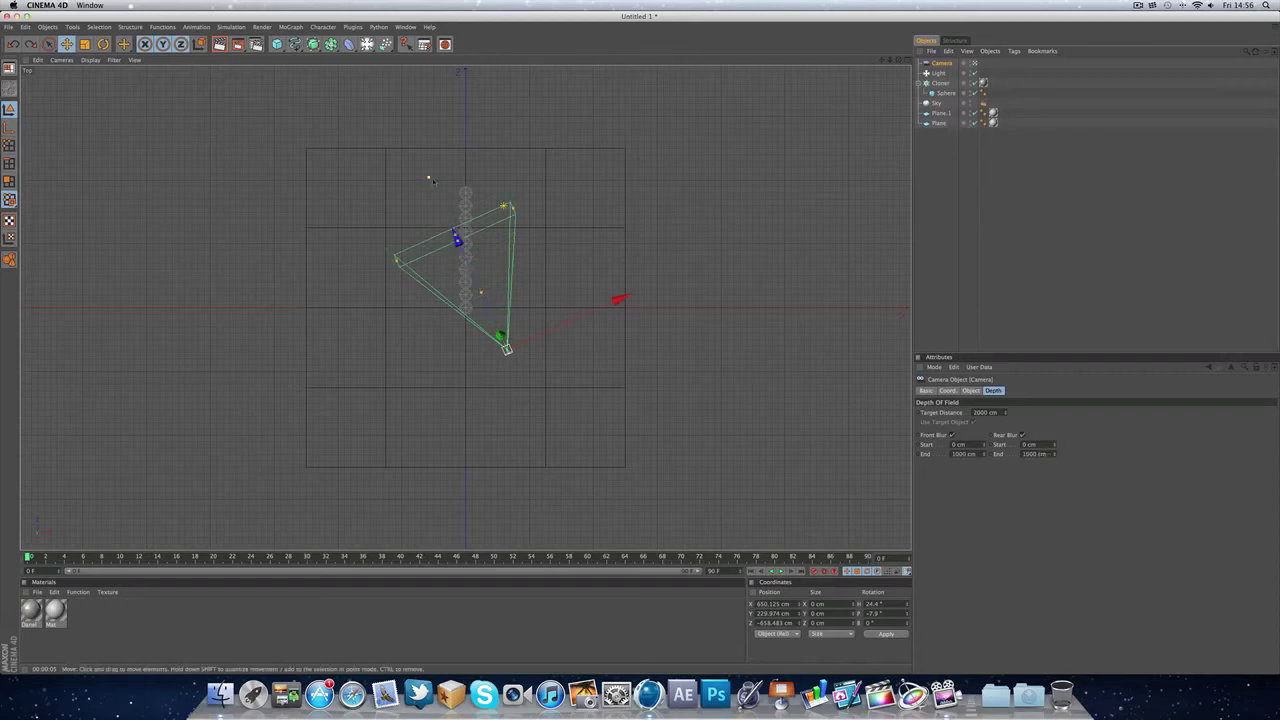
Step: Adjust the camera's target distance to about 1416 cm, front blur end to about 1089 cm and rear blur end to about 775 cm, and return to the perspective view
left_click_drag(429, 177, 432, 184)
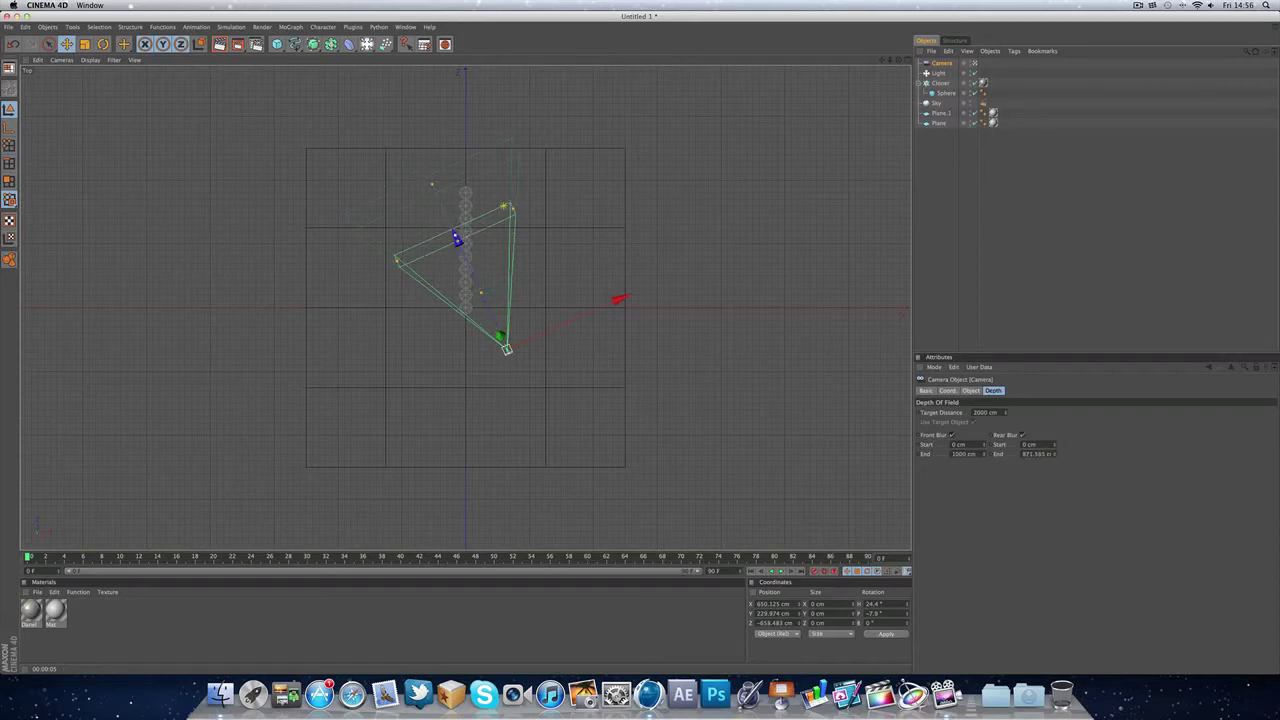
left_click_drag(455, 236, 467, 260)
left_click_drag(499, 333, 496, 325)
left_click_drag(465, 257, 470, 269)
left_click_drag(448, 220, 450, 225)
left_click(905, 61)
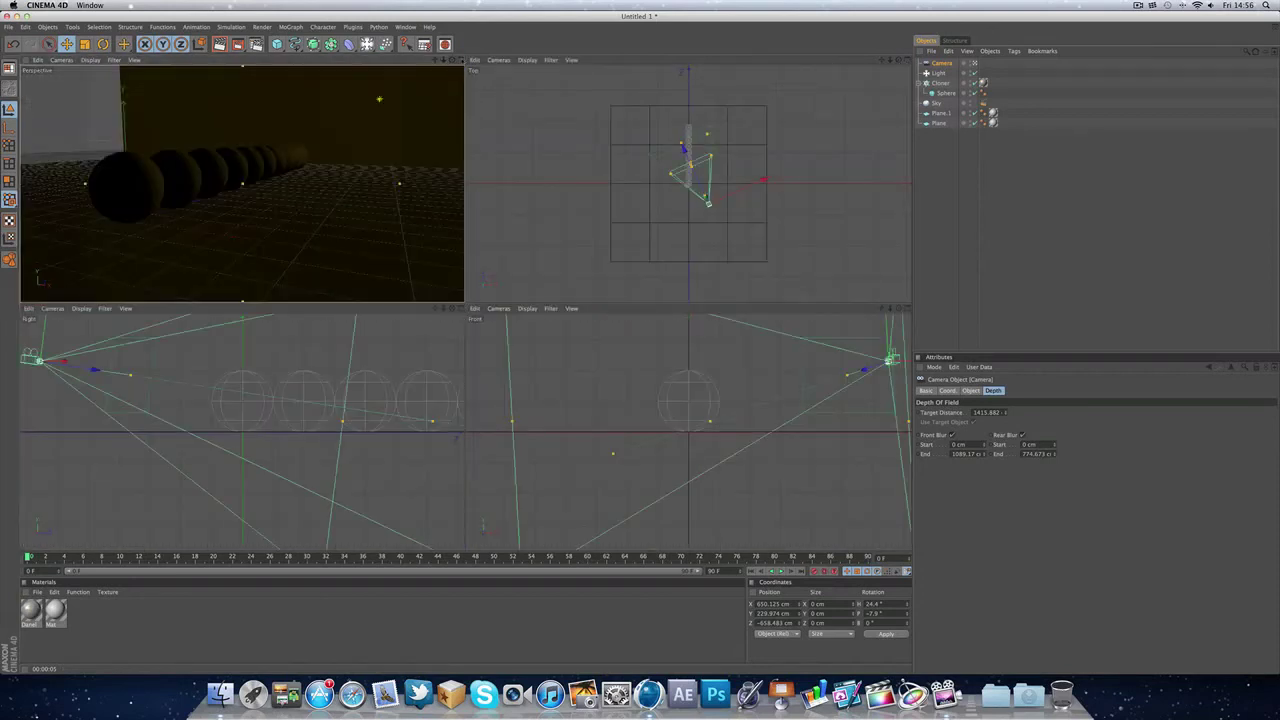
left_click(463, 60)
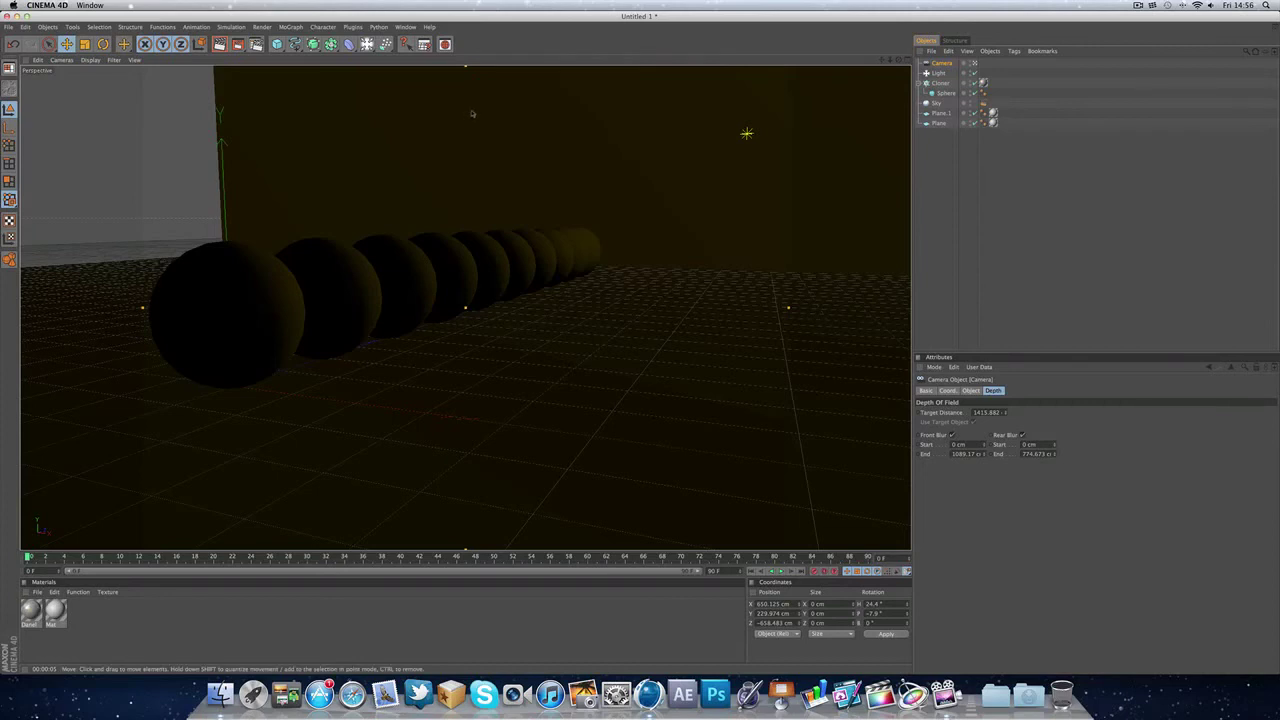
Step: Enable Global Illumination and Depth of Field in the render settings, with a depth of field blur strength of 20%
left_click(256, 44)
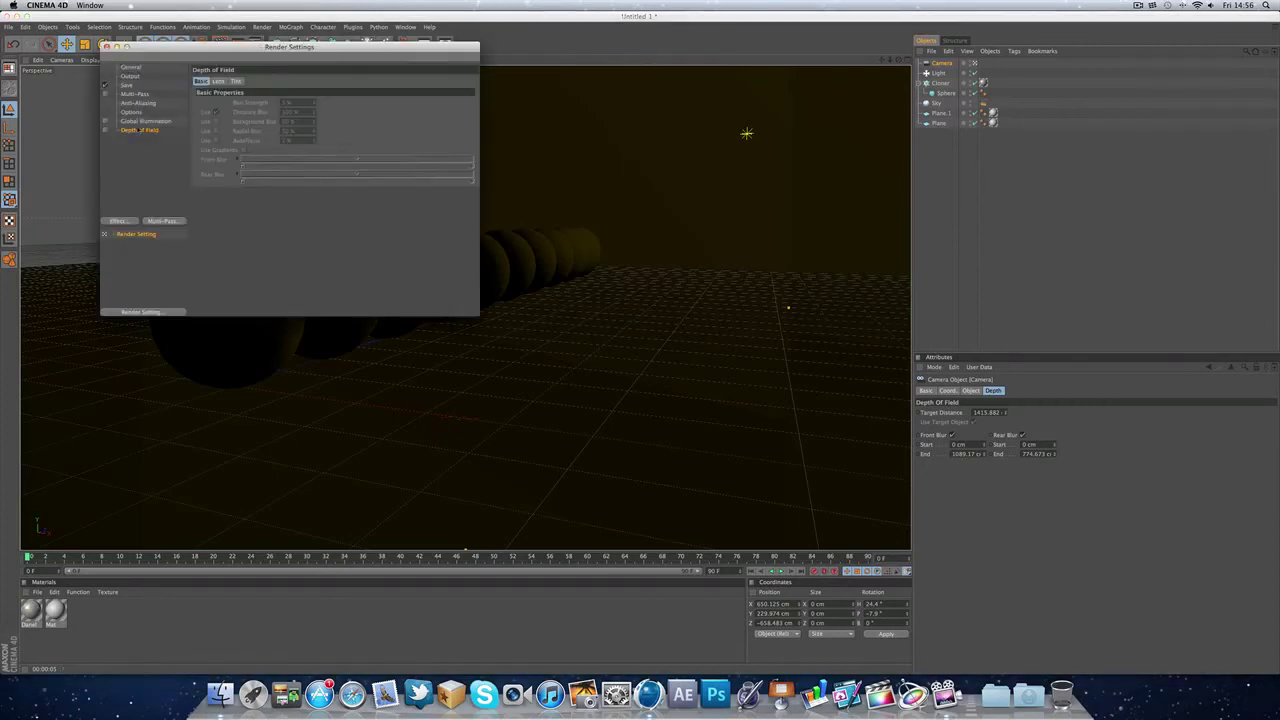
left_click(105, 130)
double_click(288, 103)
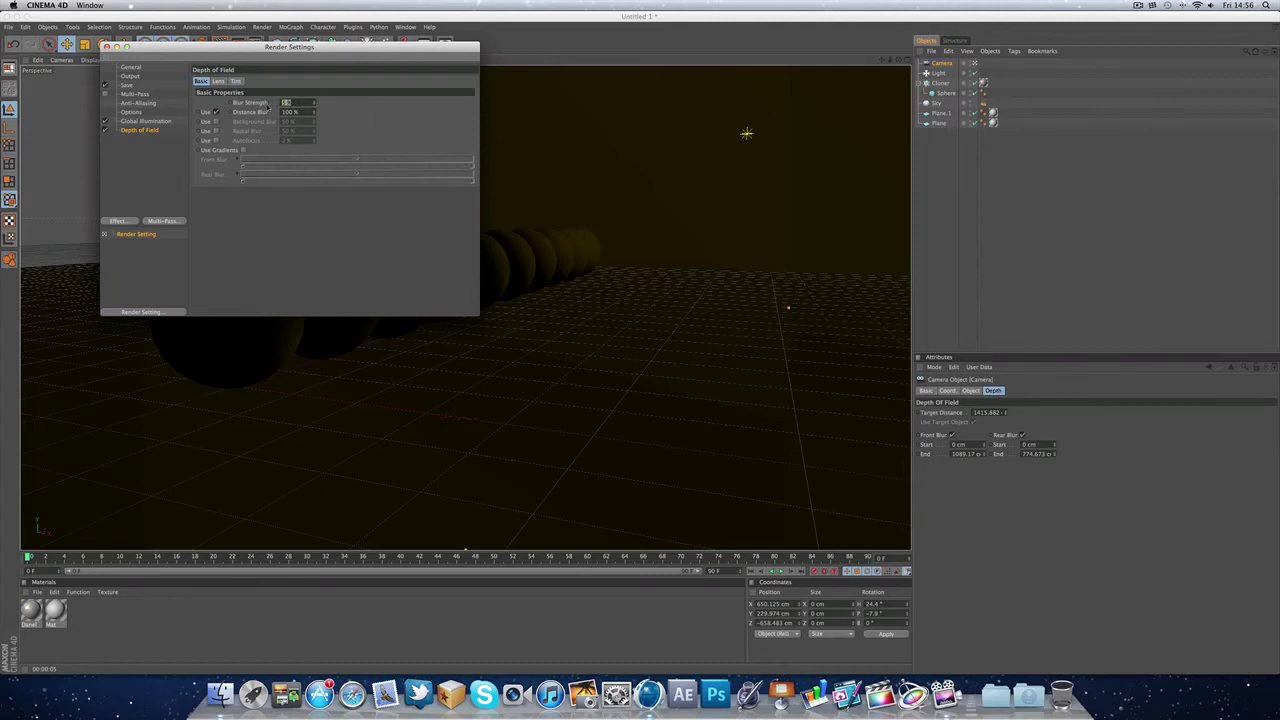
type("20")
key("Return")
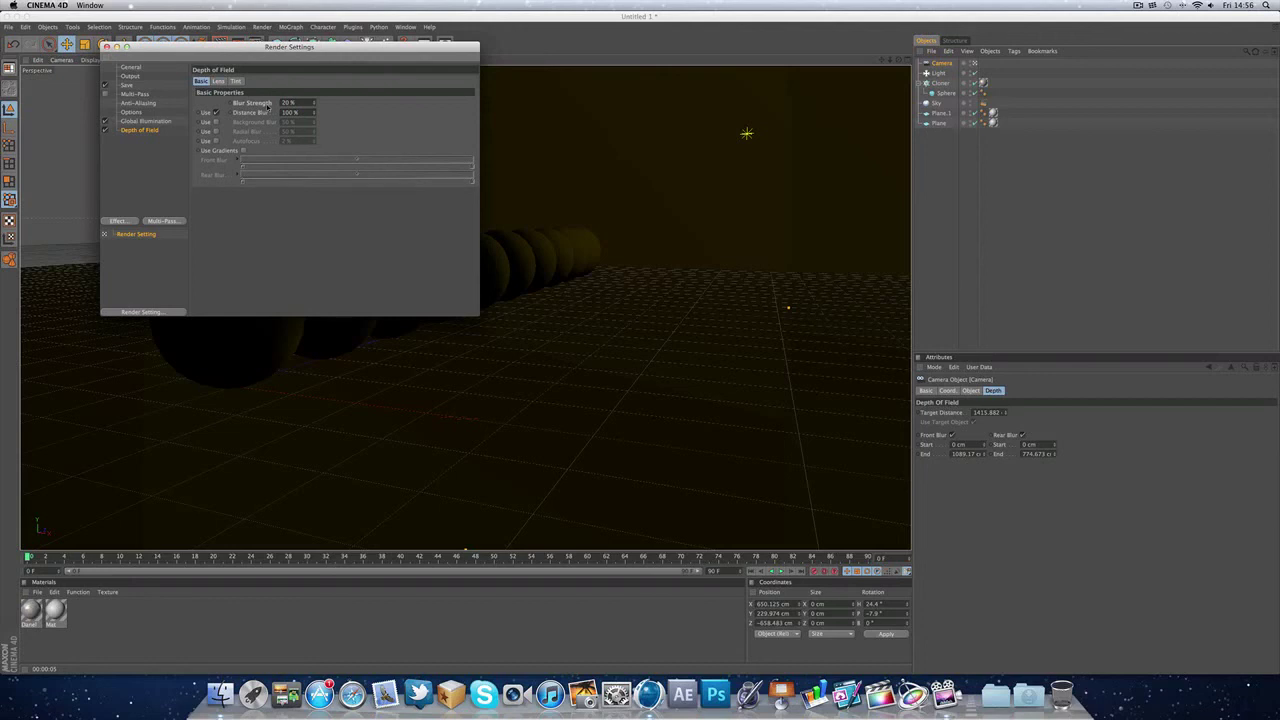
Step: Set the Depth of Field lens shape to Heptagon
left_click(221, 82)
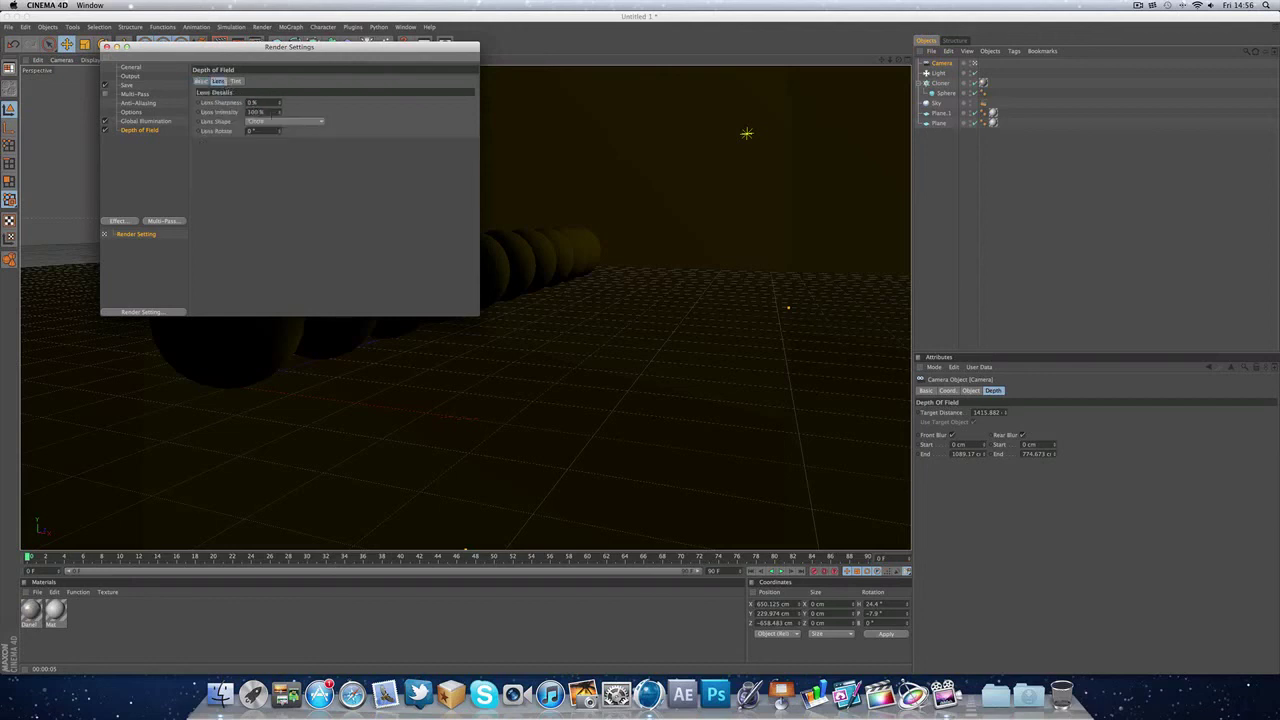
left_click(282, 121)
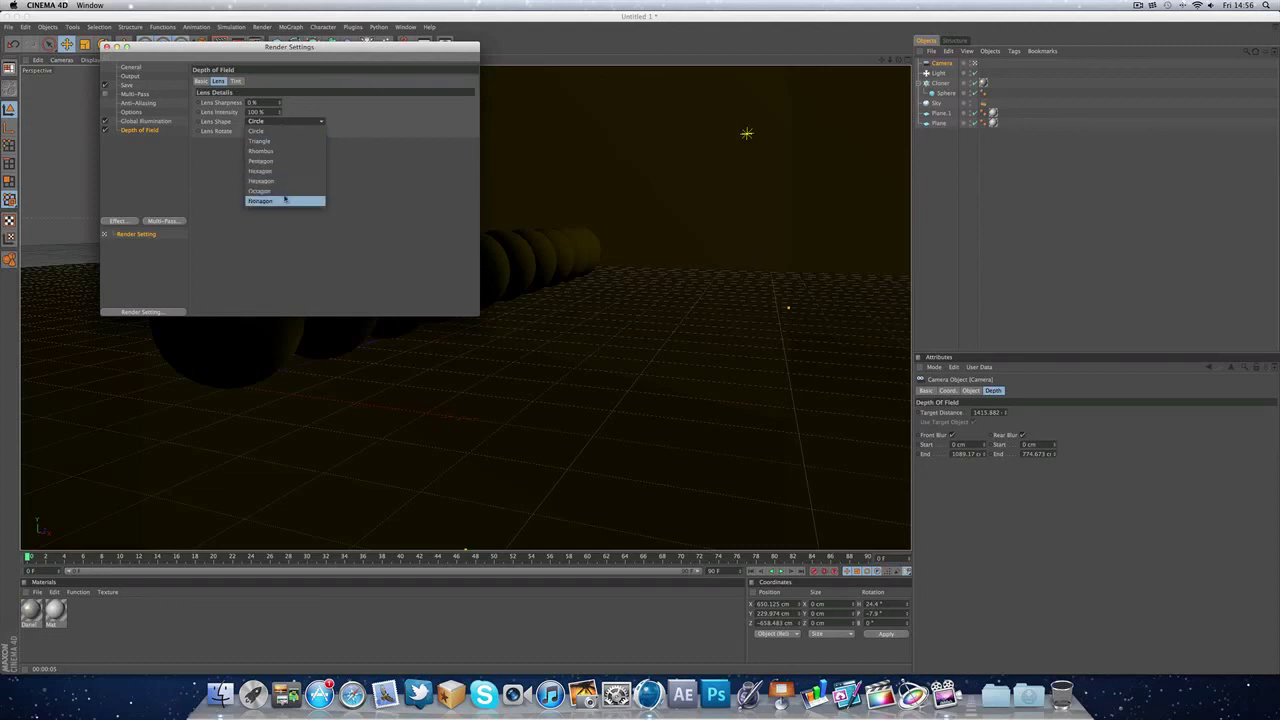
left_click(297, 181)
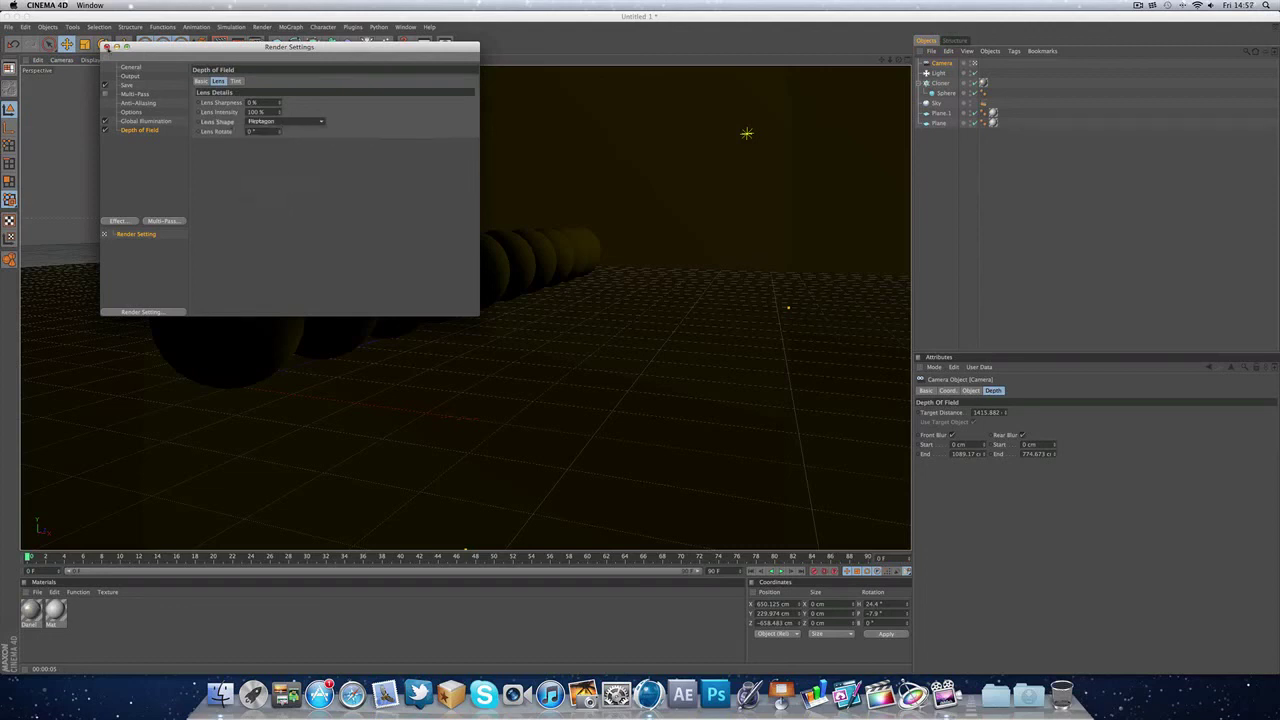
Step: Close the render settings with the Depth of Field lens options kept
left_click(107, 47)
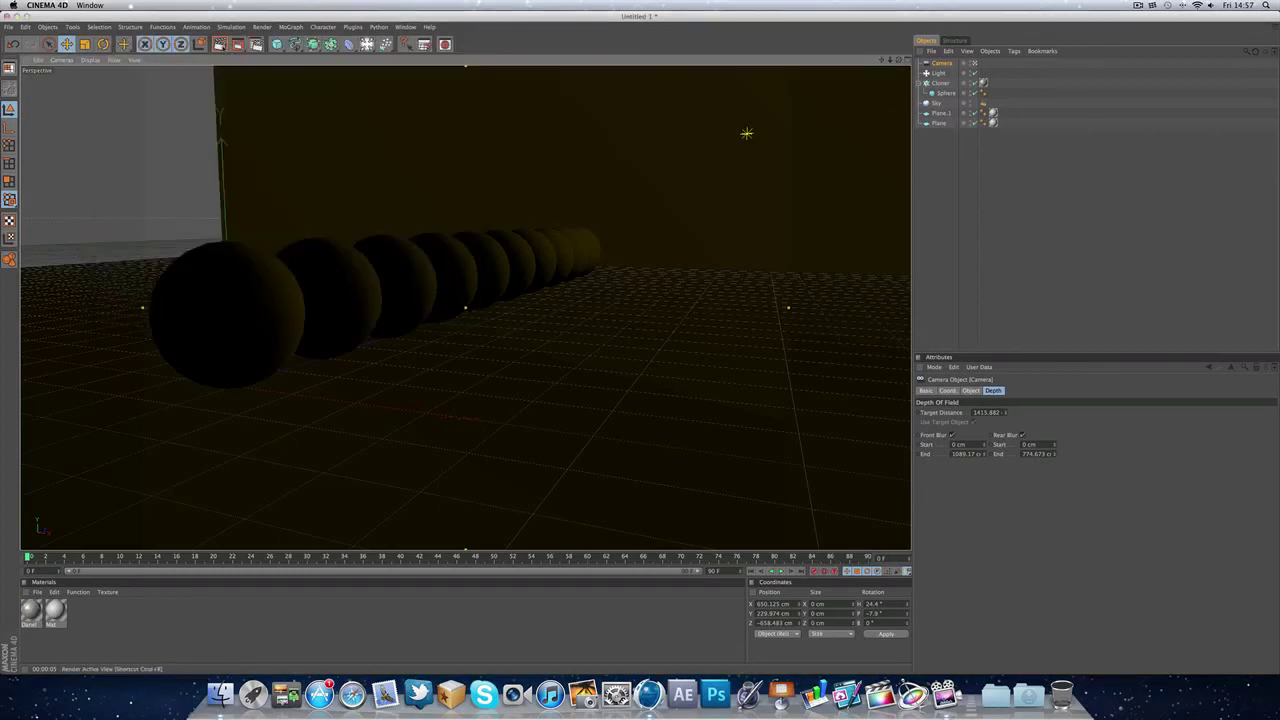
left_click(1138, 6)
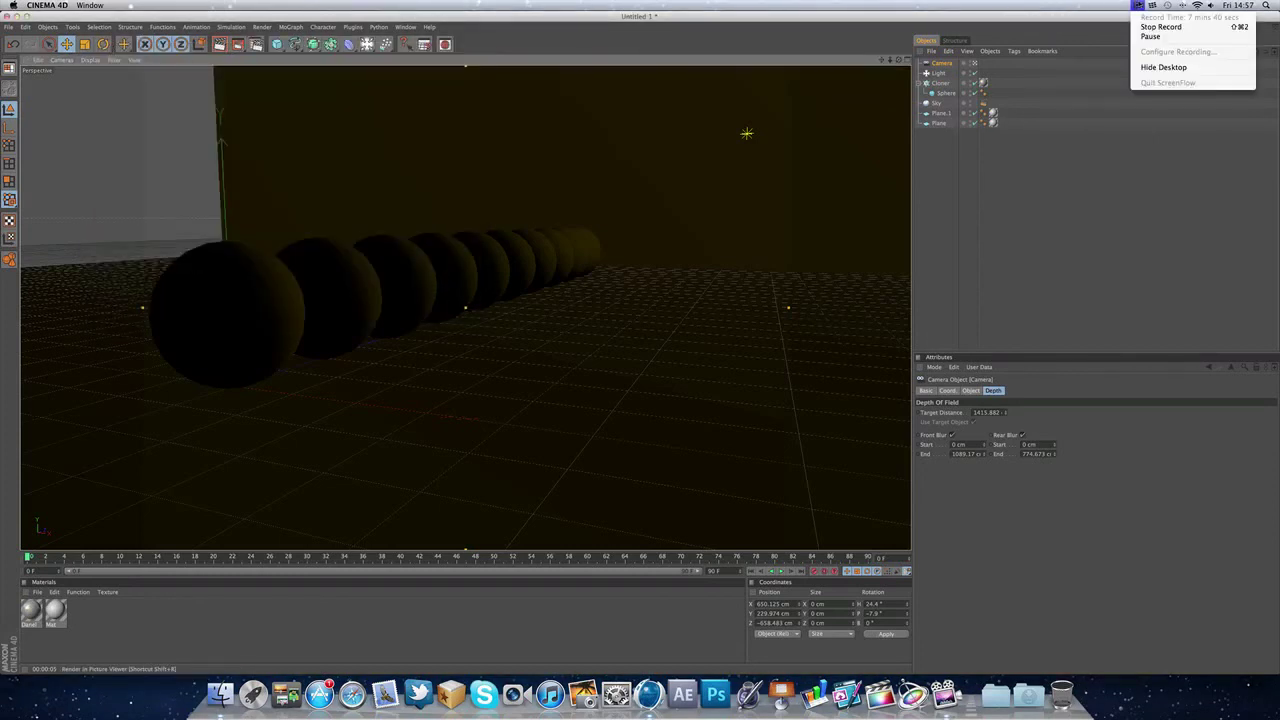
left_click(1150, 37)
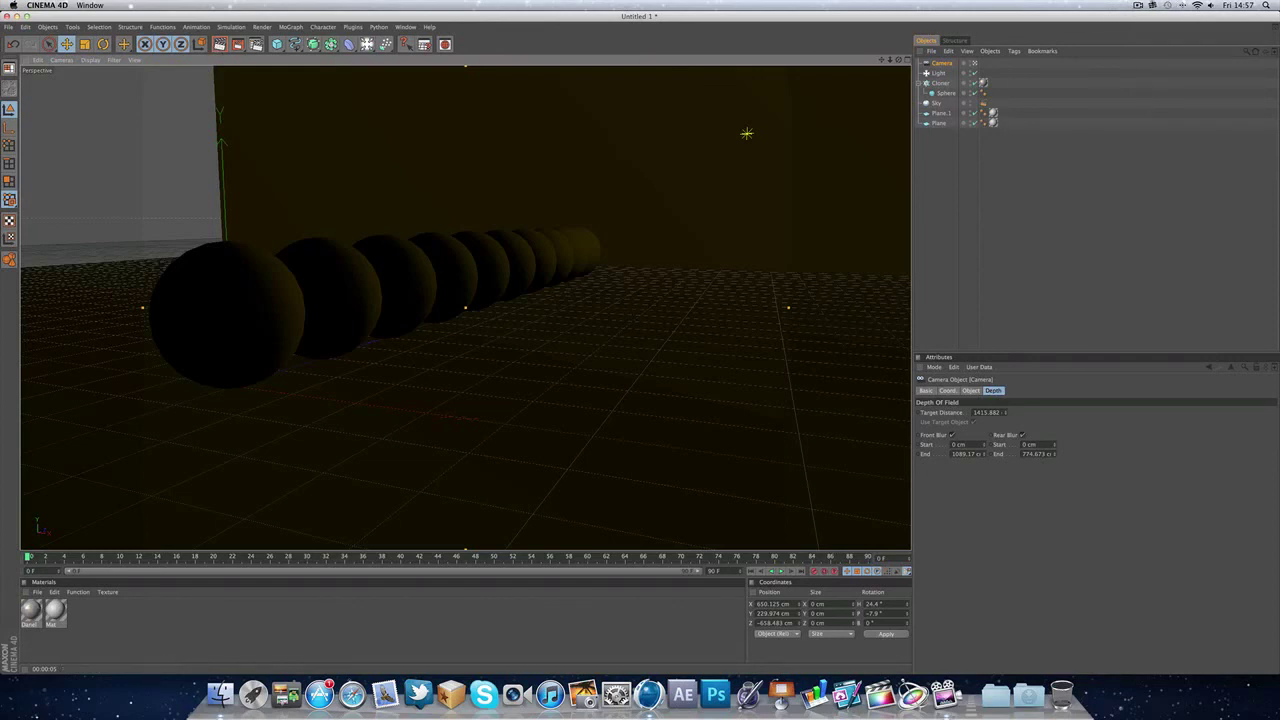
left_click(1138, 5)
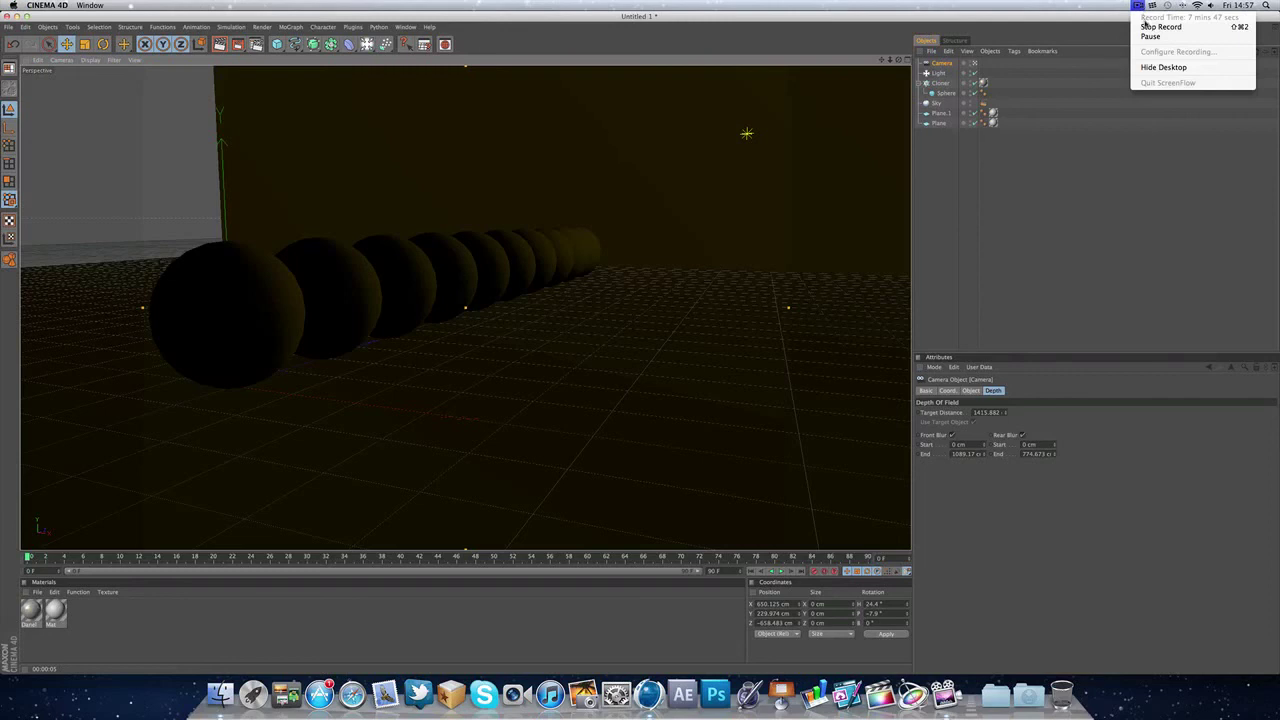
left_click(1138, 5)
left_click(1138, 5)
left_click(1138, 5)
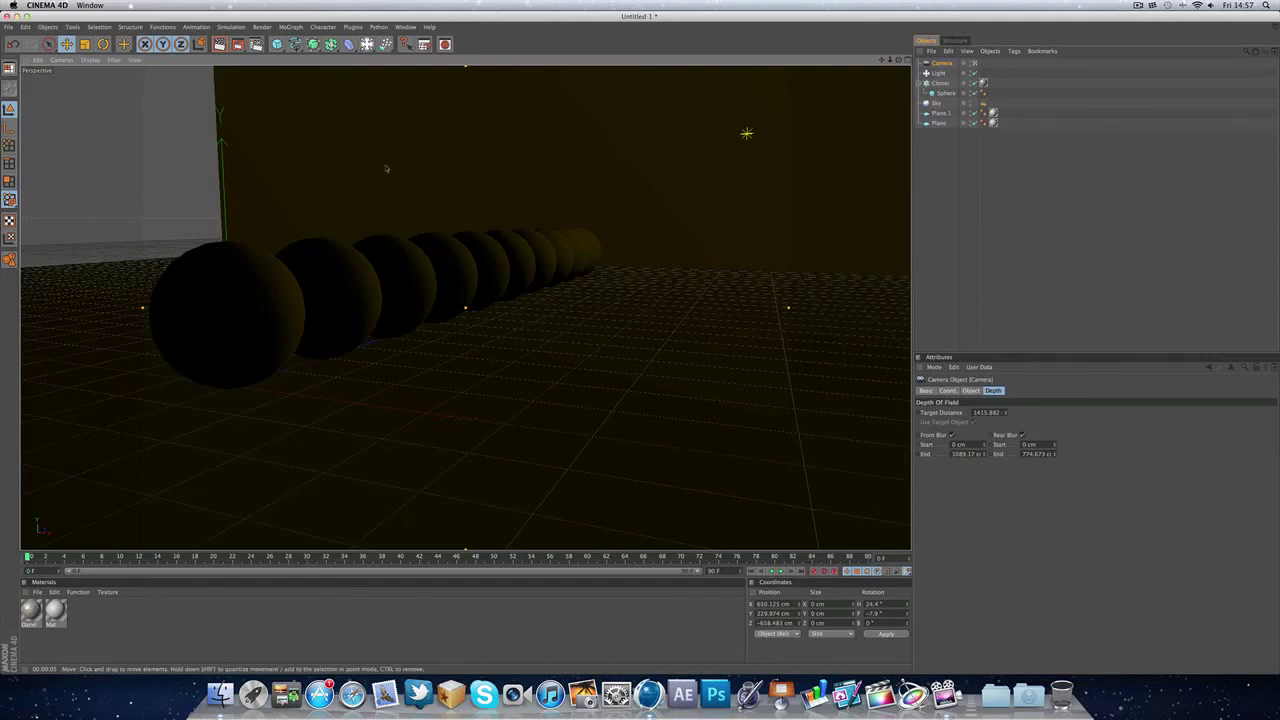
Step: Set the render output to the HDTV 1080 29.97 film/video preset and close the render settings
left_click(256, 44)
left_click(133, 77)
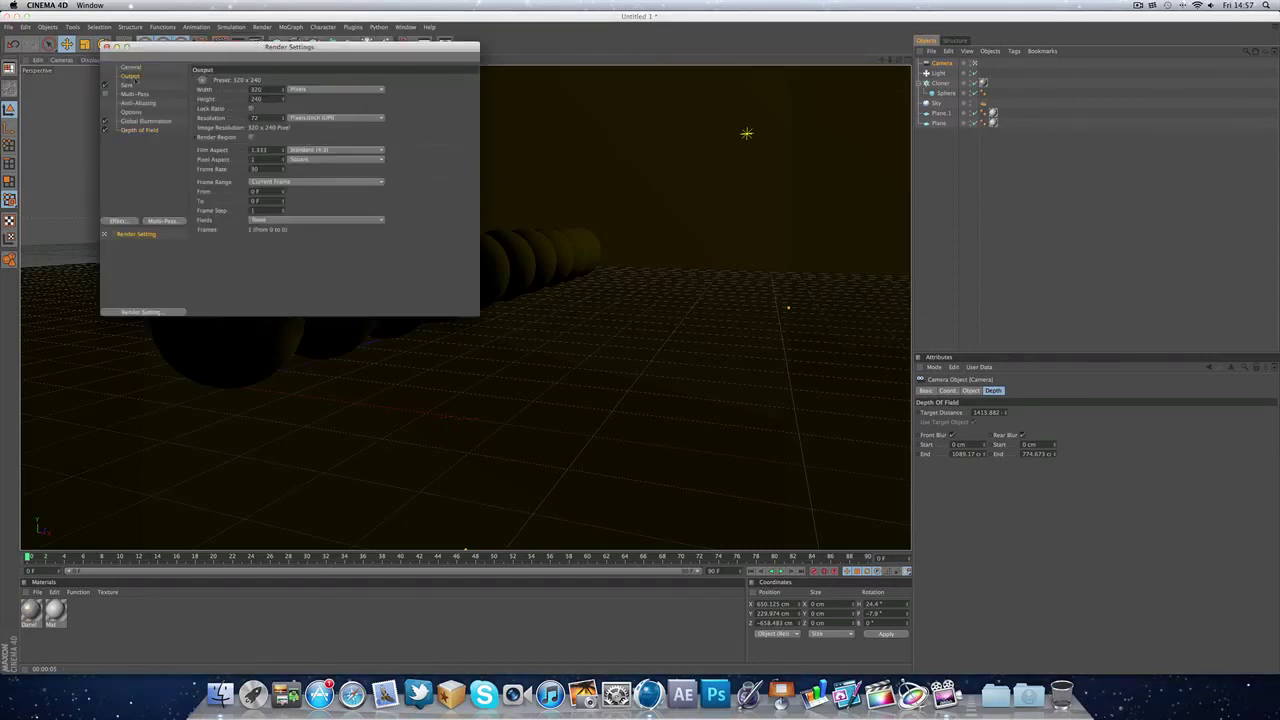
left_click(203, 80)
mouse_move(220, 109)
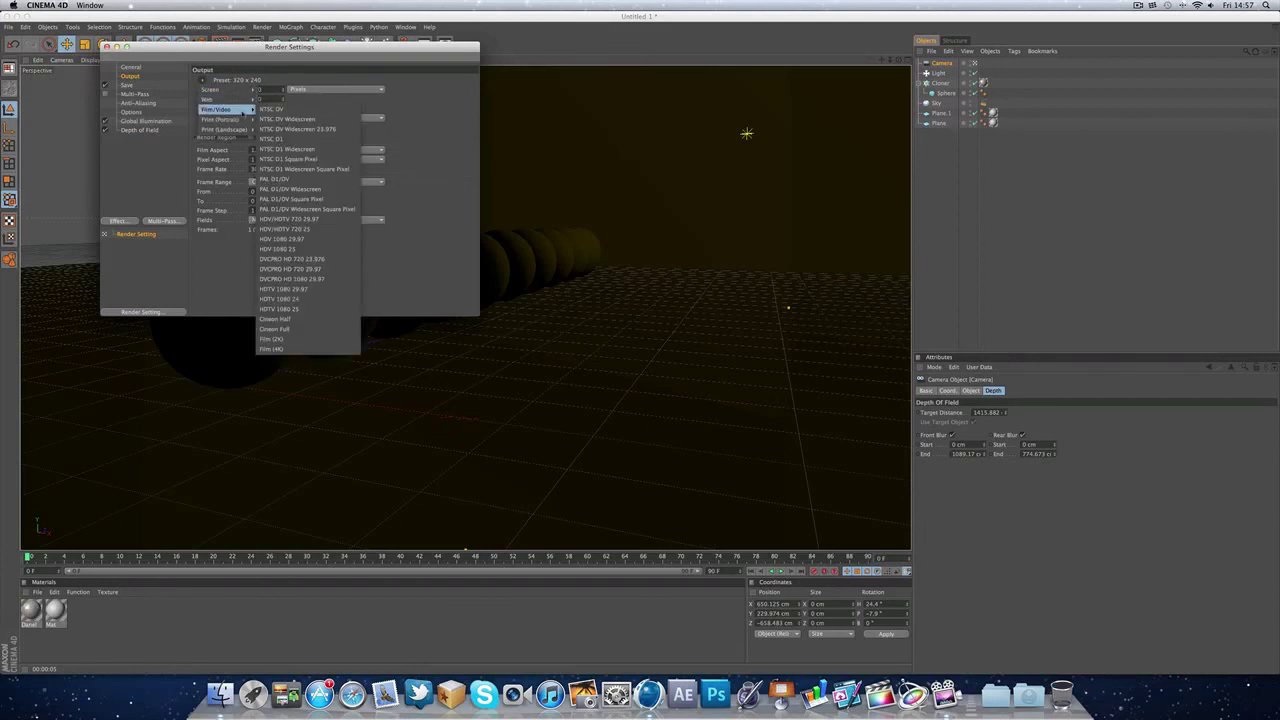
left_click(331, 290)
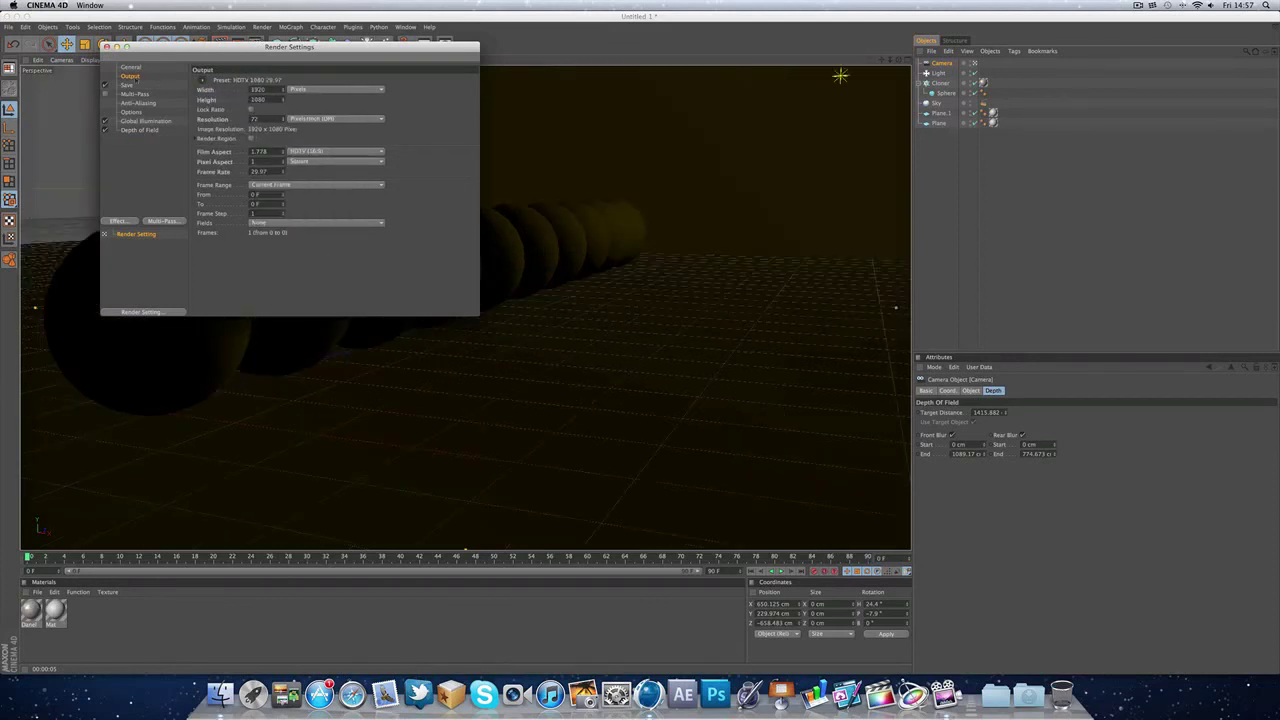
left_click(107, 47)
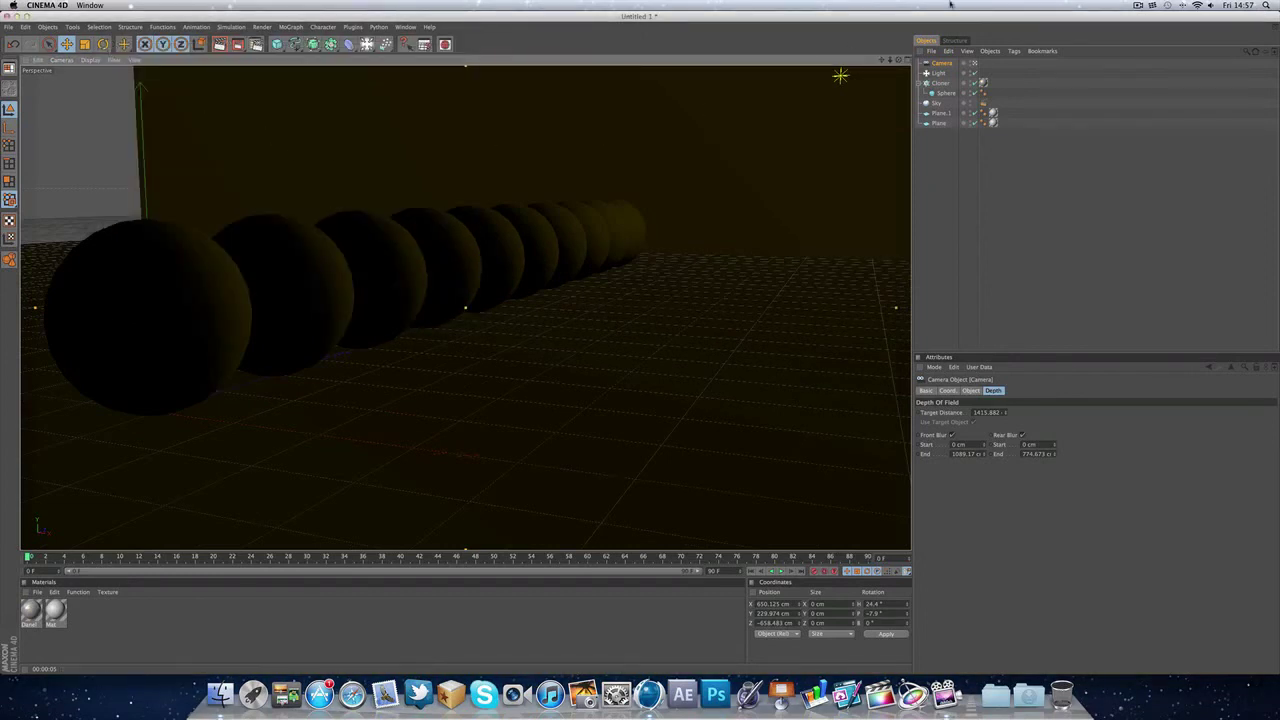
left_click(1140, 6)
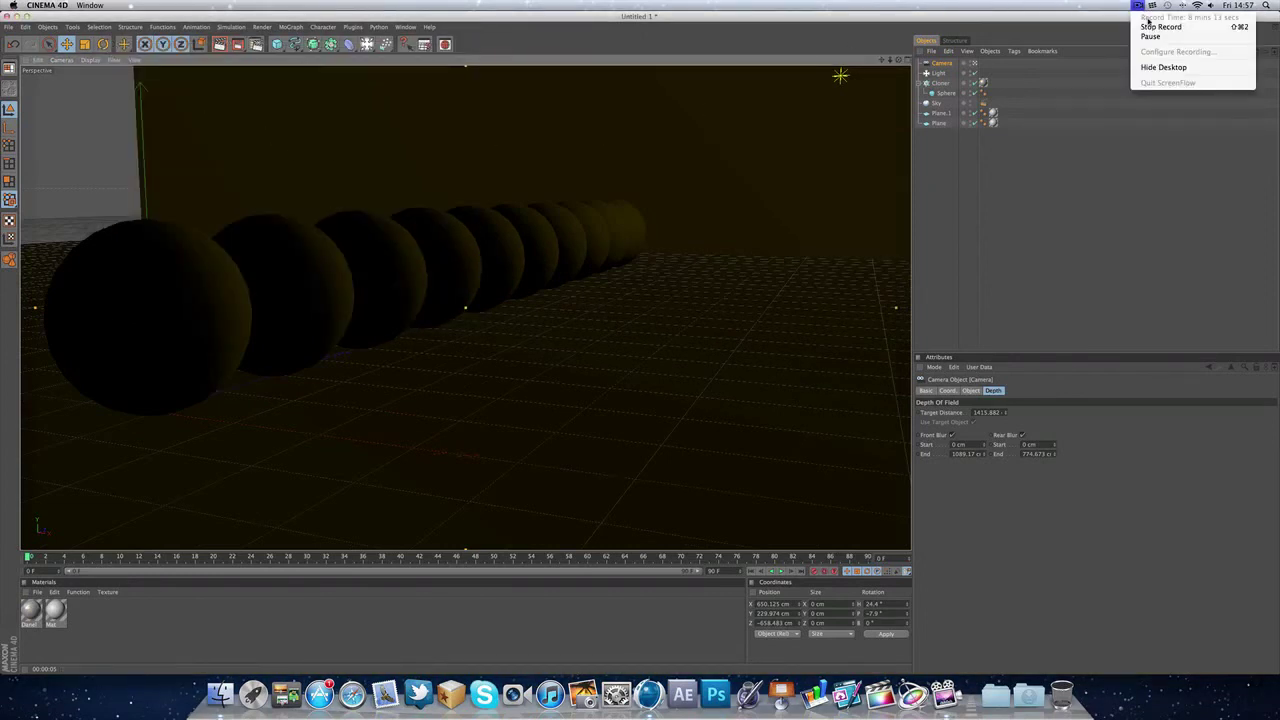